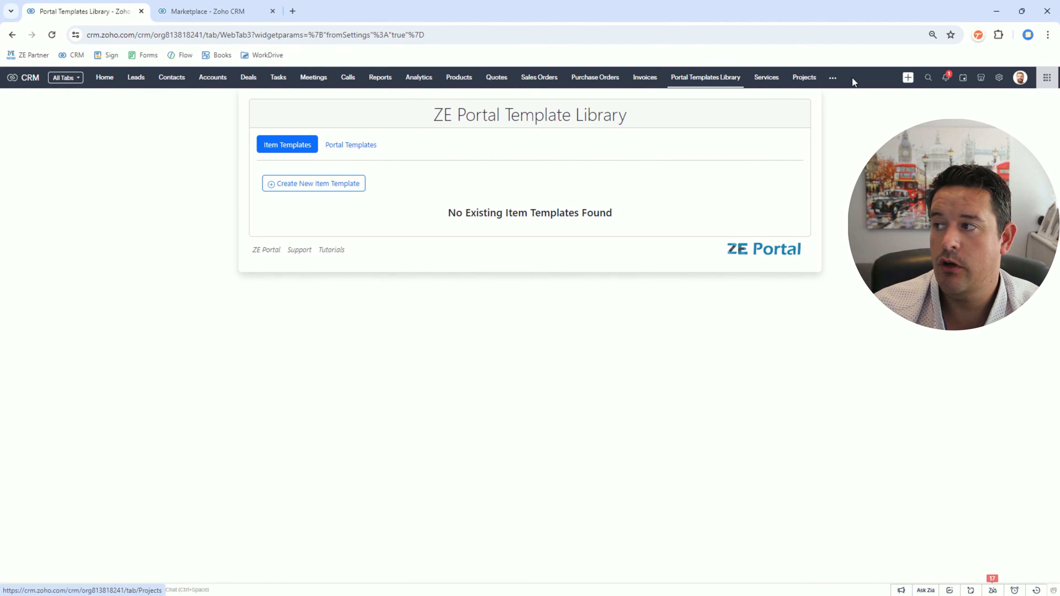
Bookmark the template library page in the Bookmarks bar as "Portal Templates Library" and load the page from that bookmark
{"action": "left_click", "coordinate": [832, 78]}
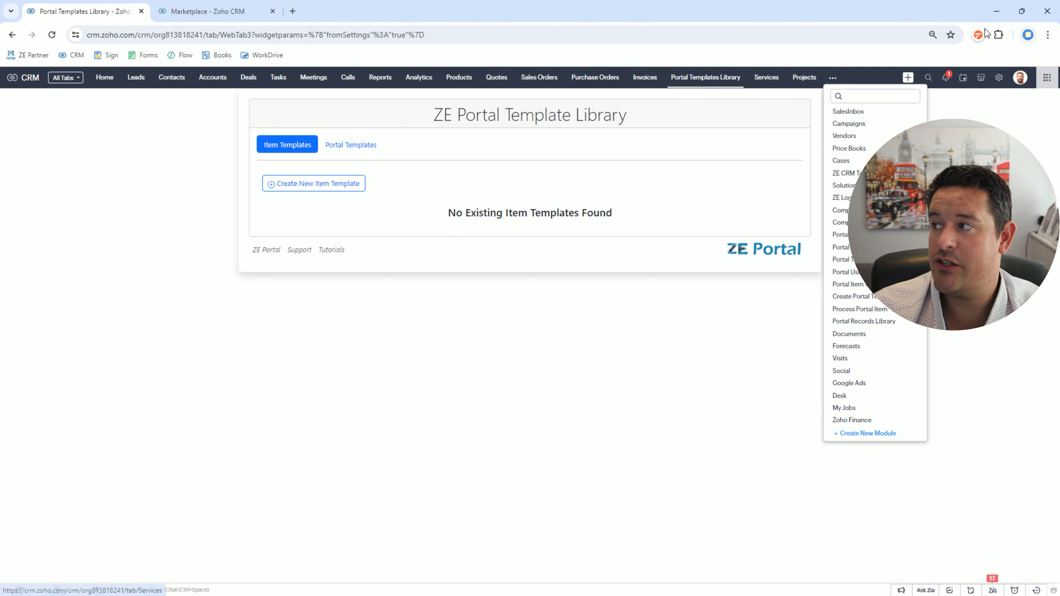
{"action": "left_click", "coordinate": [950, 35]}
{"action": "left_click", "coordinate": [926, 109]}
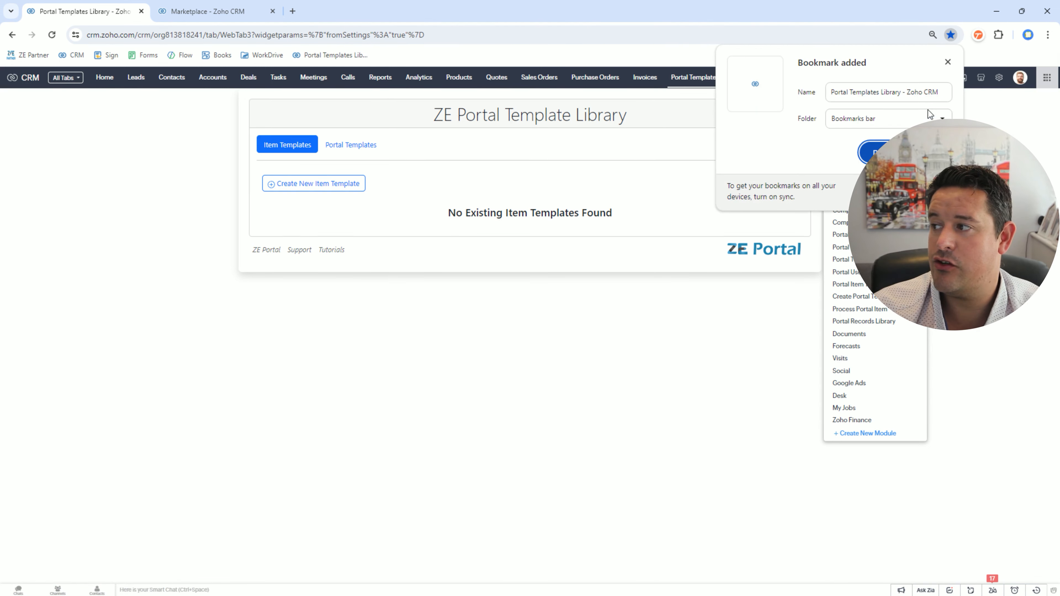
{"action": "left_click", "coordinate": [874, 121]}
{"action": "left_click", "coordinate": [868, 156]}
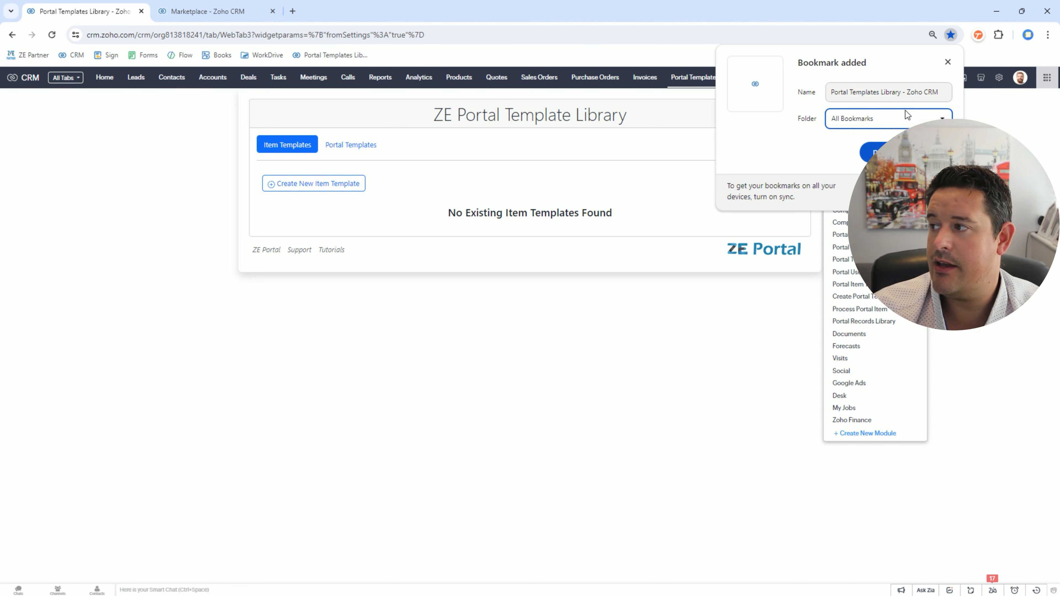
{"action": "left_click", "coordinate": [905, 113]}
{"action": "left_click", "coordinate": [860, 141]}
{"action": "left_click_drag", "start_coordinate": [902, 92], "coordinate": [1056, 107]}
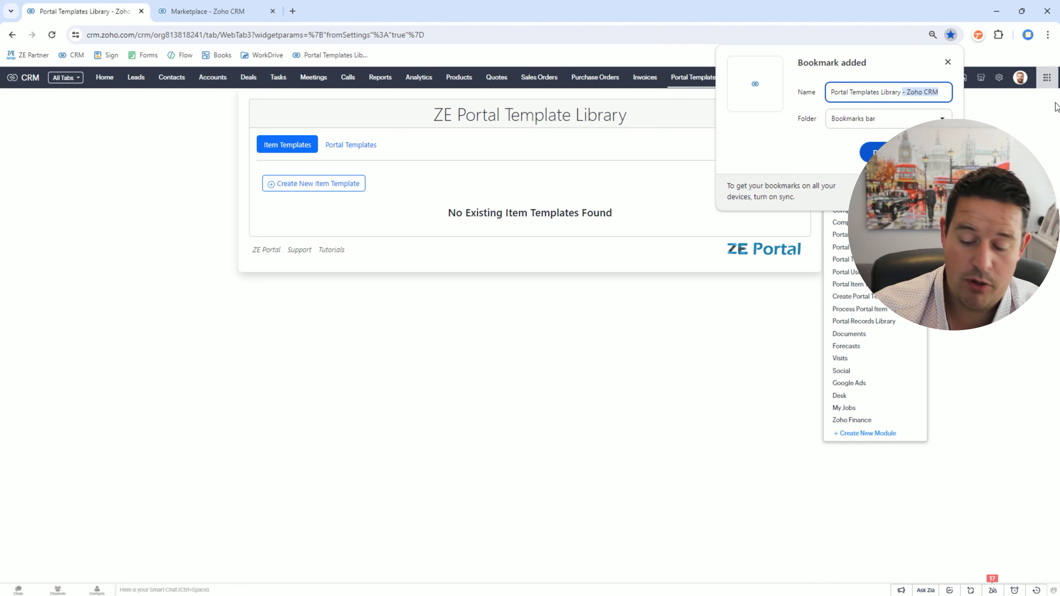
{"action": "key", "text": "BackSpace"}
{"action": "key", "text": "Return"}
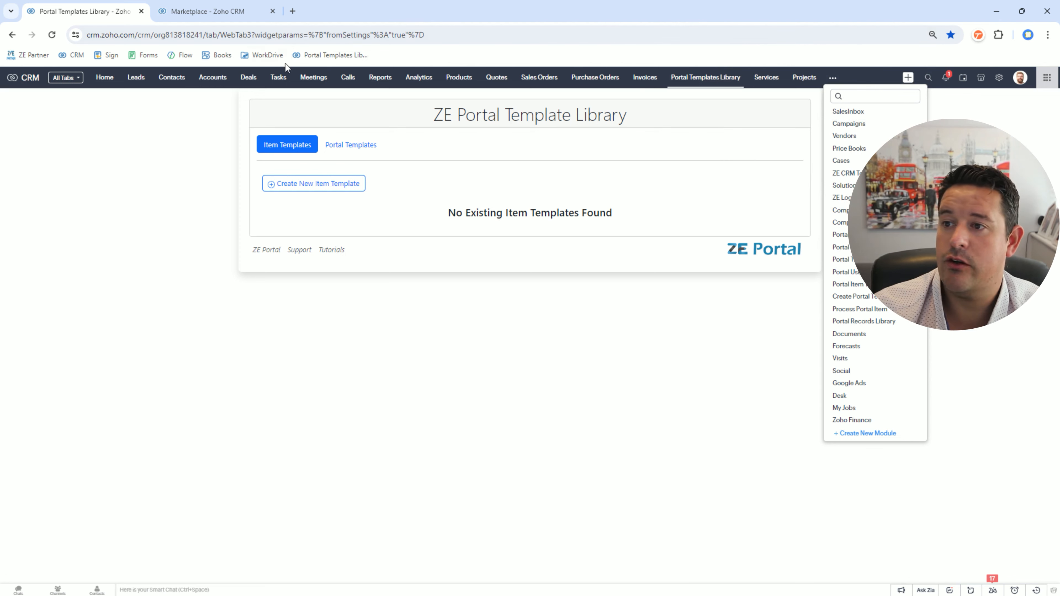
{"action": "left_click", "coordinate": [321, 56]}
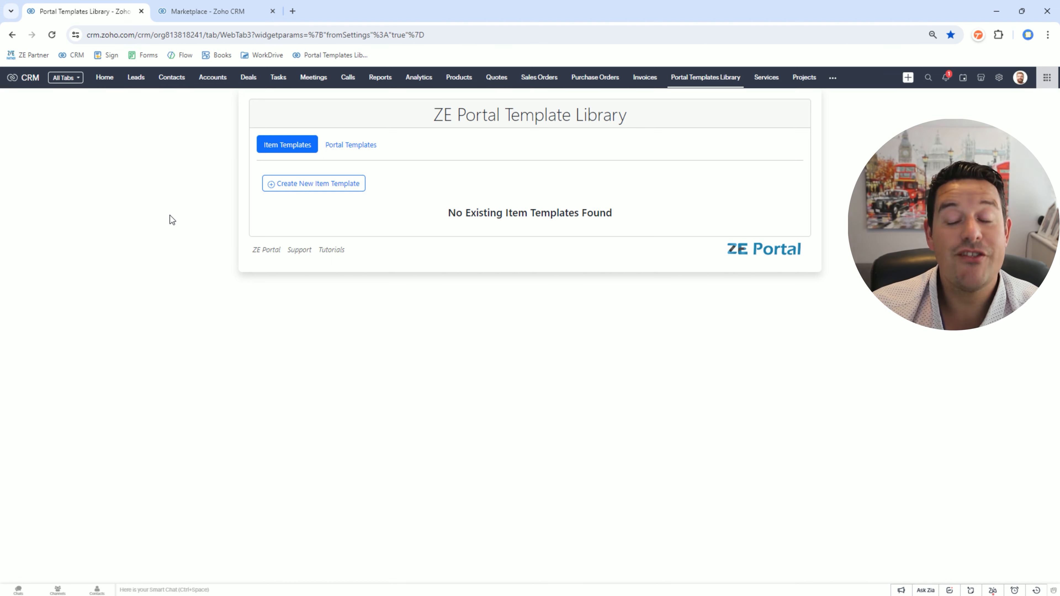
Start a new item template with portal type Deals and deal person type Contacts
{"action": "left_click", "coordinate": [324, 190]}
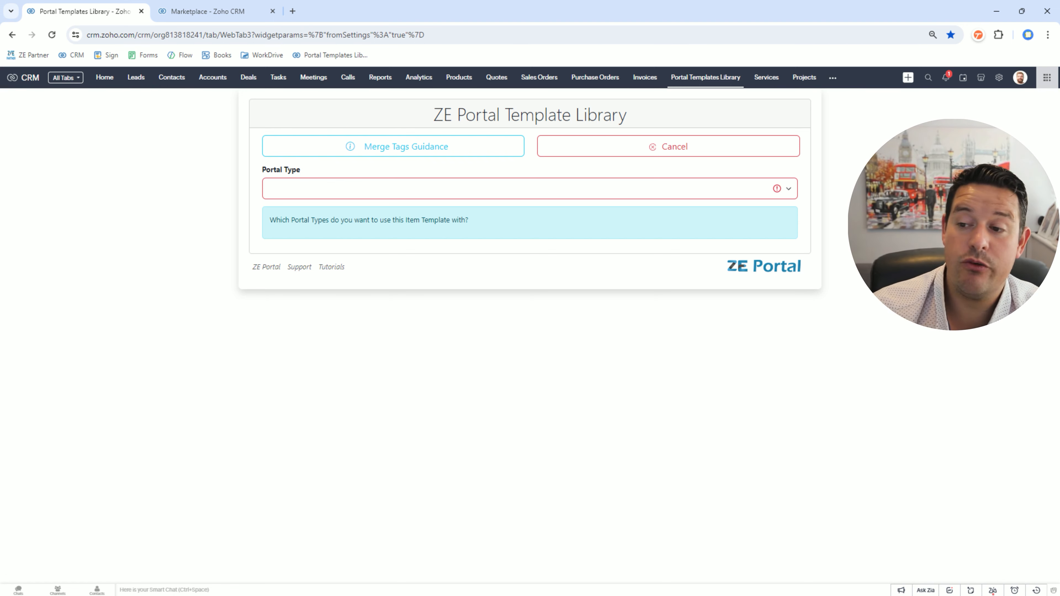
{"action": "left_click", "coordinate": [432, 196]}
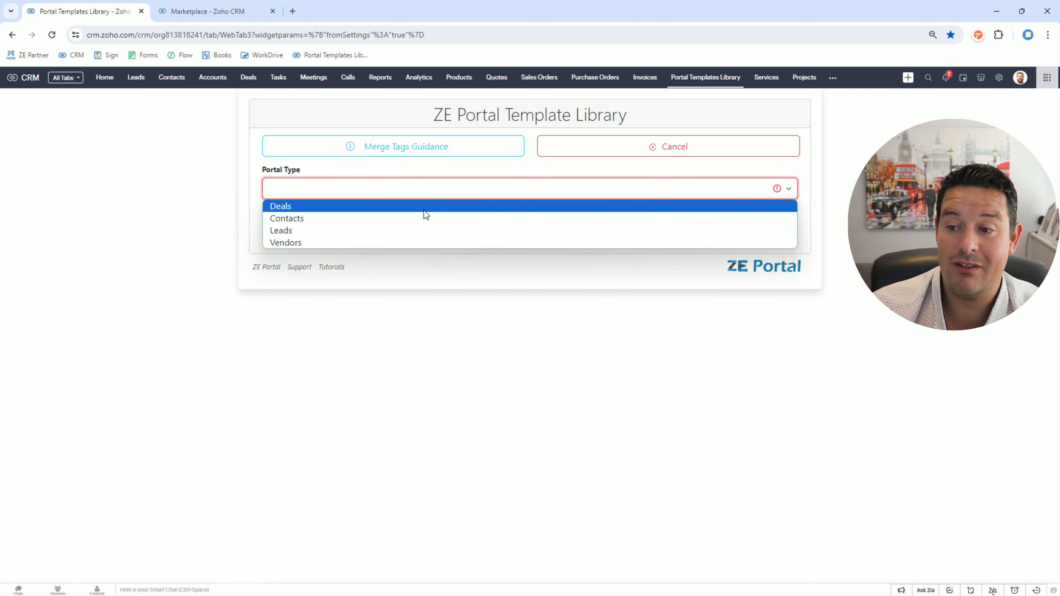
{"action": "left_click", "coordinate": [424, 210]}
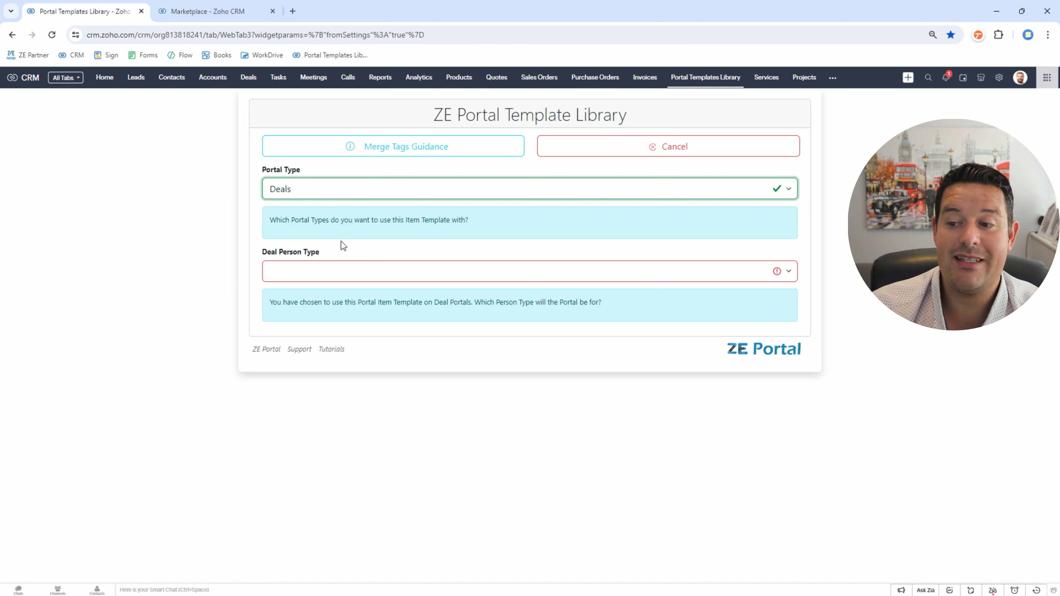
{"action": "left_click", "coordinate": [331, 272]}
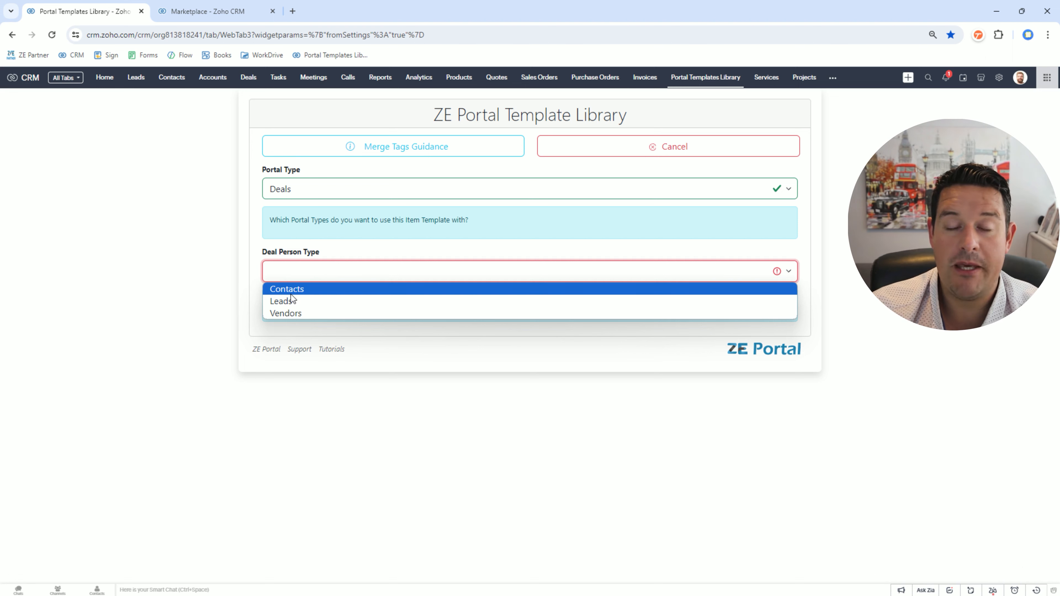
{"action": "left_click", "coordinate": [280, 288]}
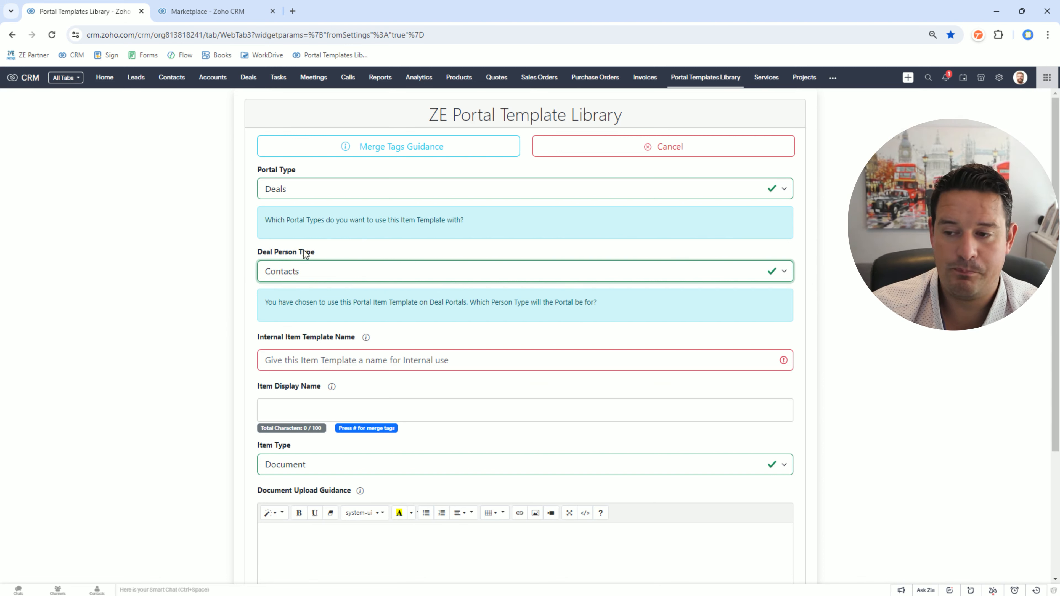
{"action": "left_click", "coordinate": [323, 186]}
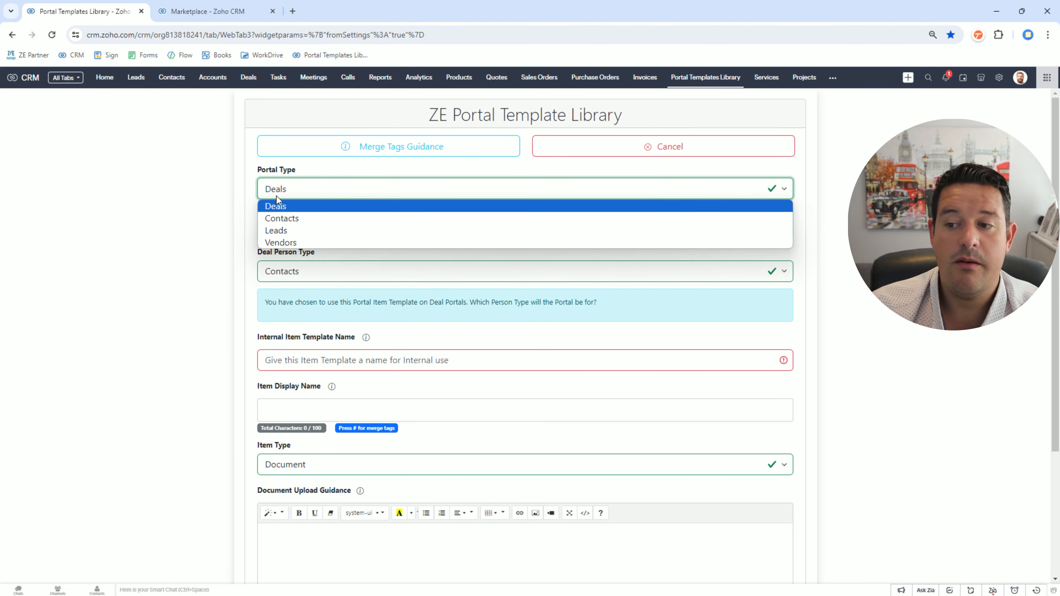
{"action": "left_click", "coordinate": [192, 211]}
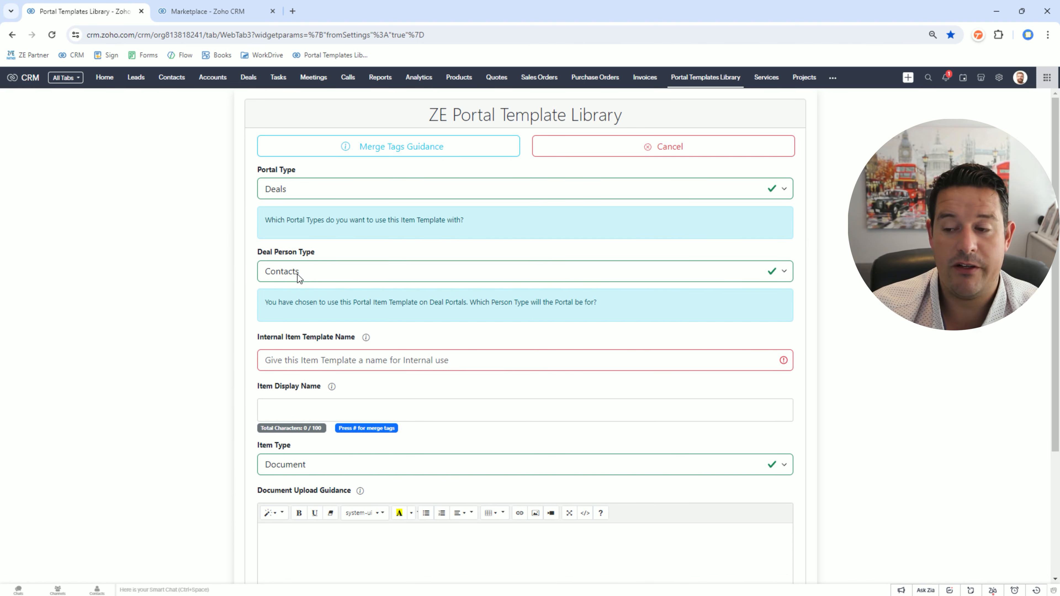
Name the item template "Client Onboarding Form" for internal use
{"action": "scroll", "coordinate": [280, 209], "scroll_direction": "down", "scroll_amount": 3}
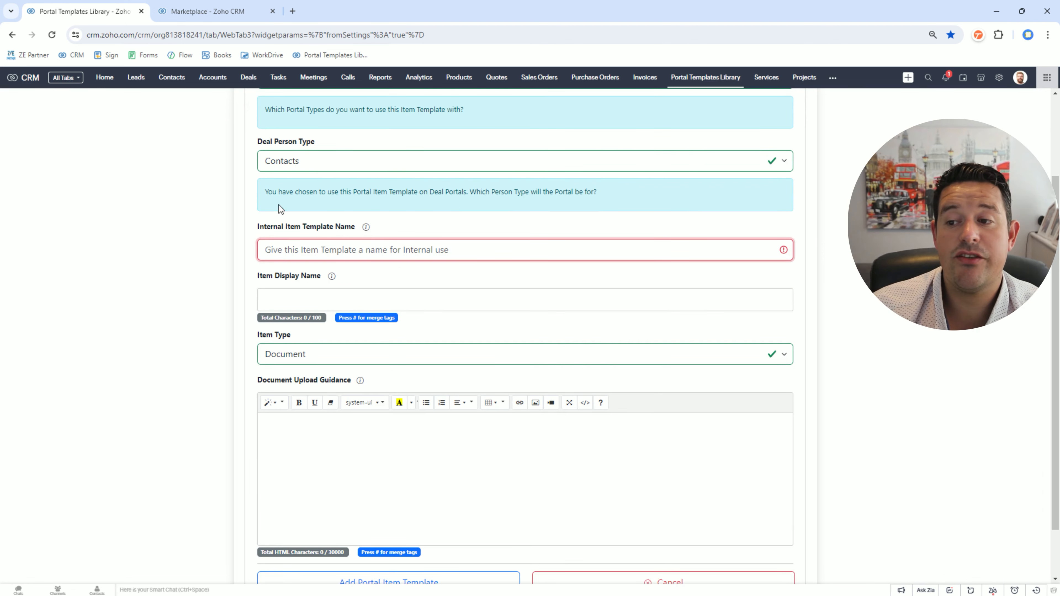
{"action": "left_click", "coordinate": [278, 248]}
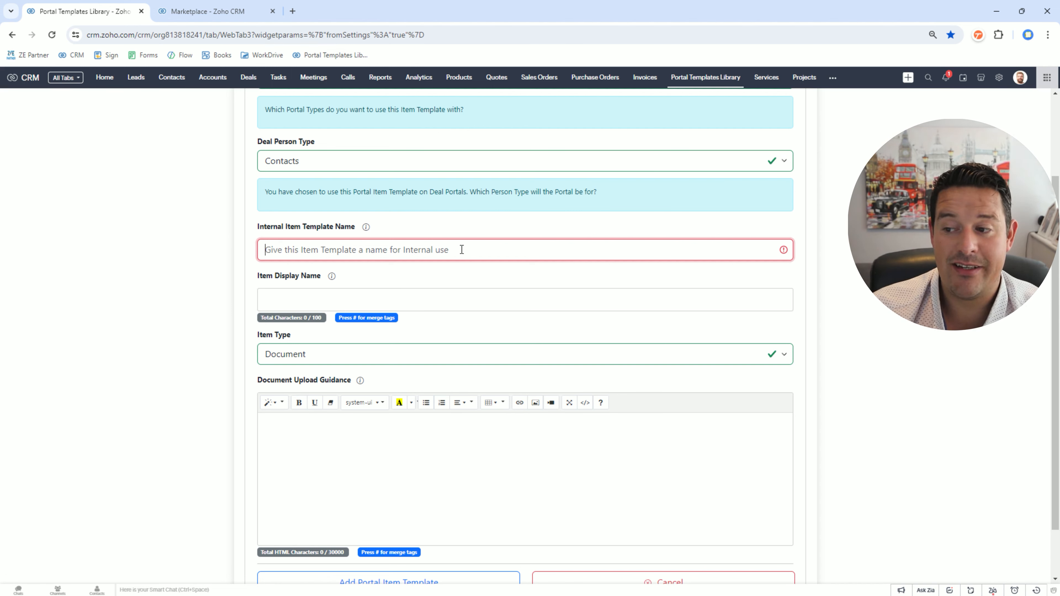
{"action": "type", "text": "Client Onbvo"}
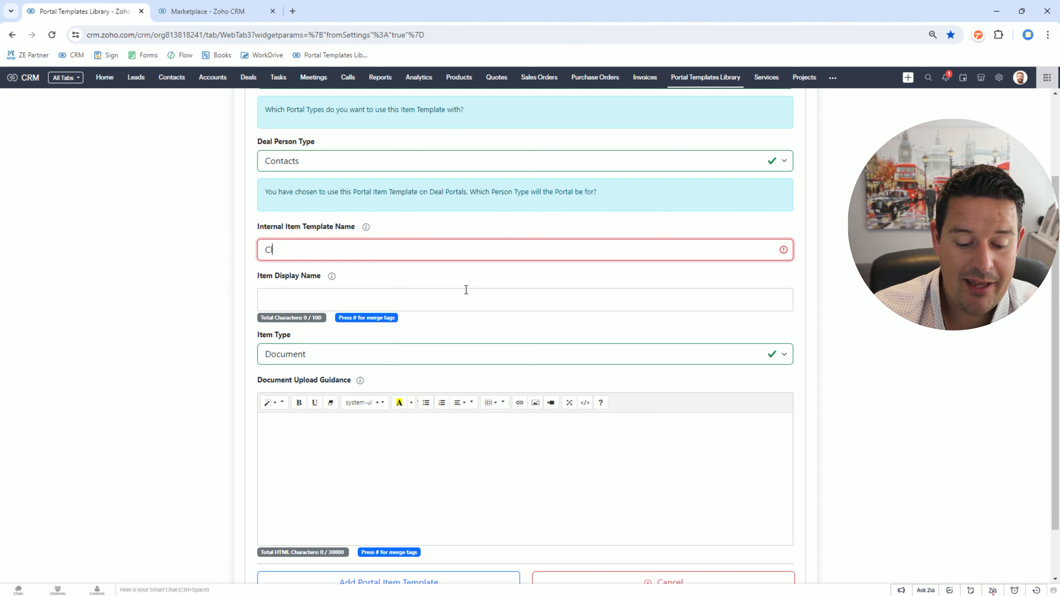
{"action": "key", "text": "BackSpace"}
{"action": "key", "text": "BackSpace"}
{"action": "type", "text": "oarding Form"}
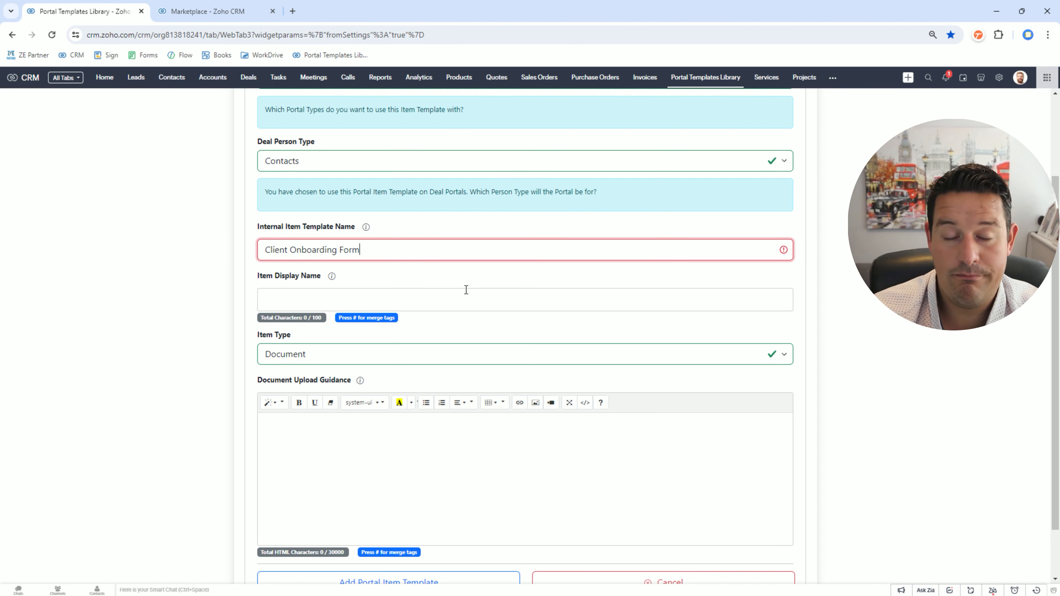
Set the item display name to "${Contacts.Full_Name}'s Client Onboarding Form", using the contact full name merge tag
{"action": "left_click", "coordinate": [278, 297]}
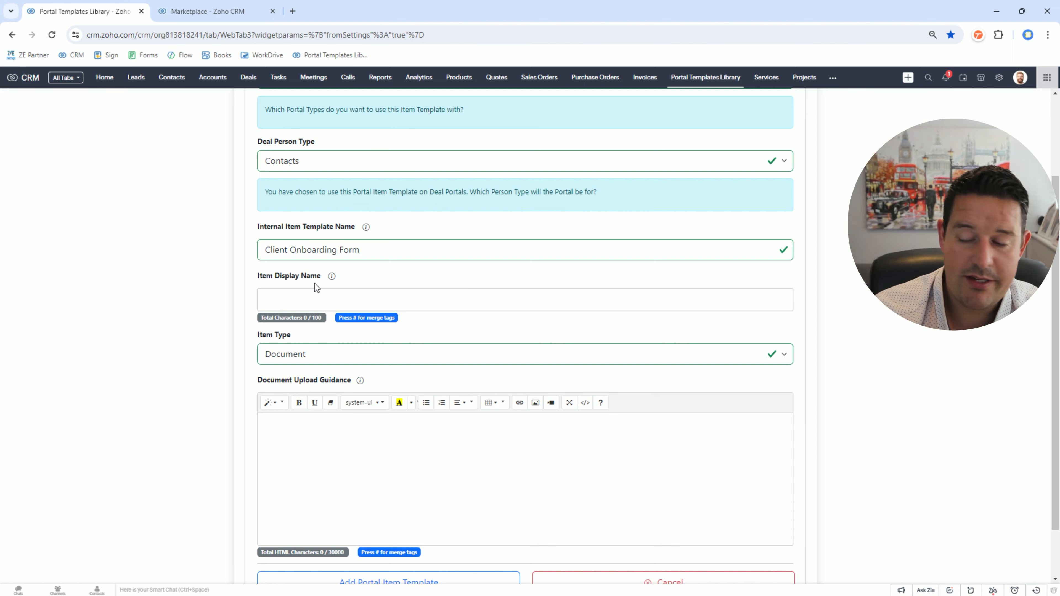
{"action": "type", "text": "Client Onboarding Form"}
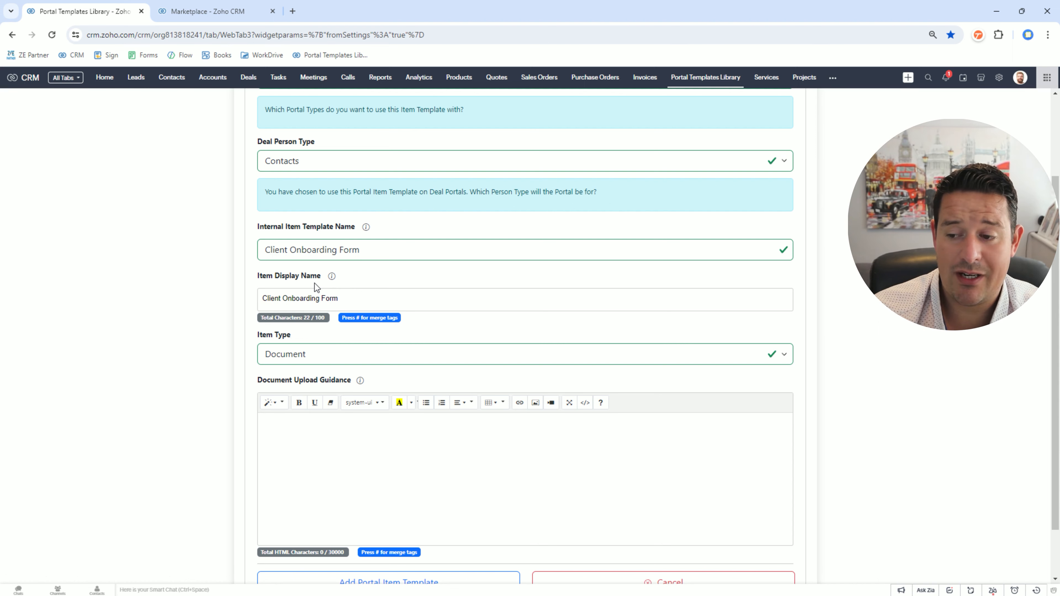
{"action": "type", "text": "#"}
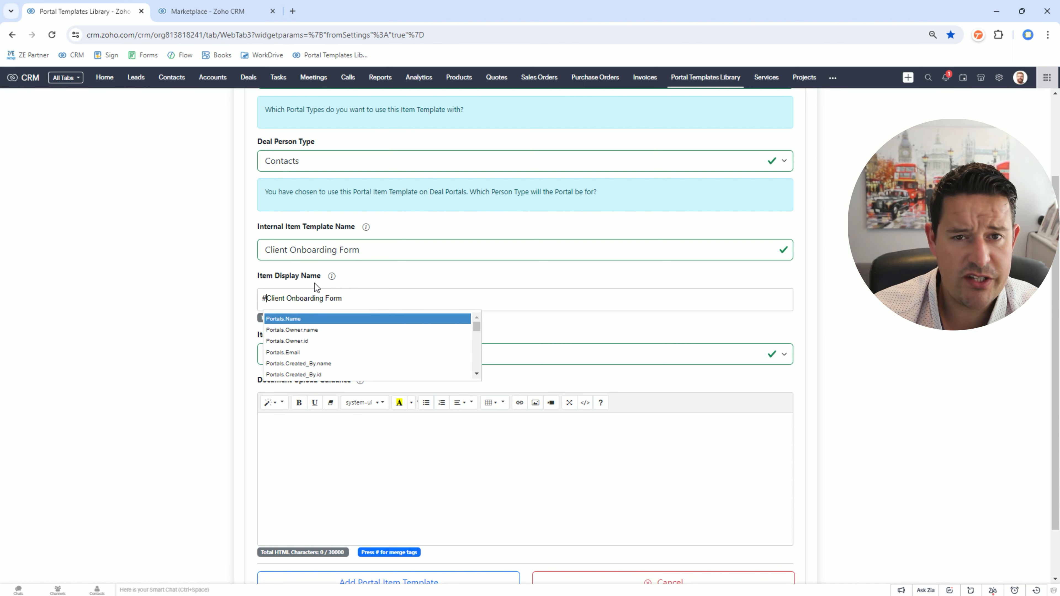
{"action": "type", "text": "full"}
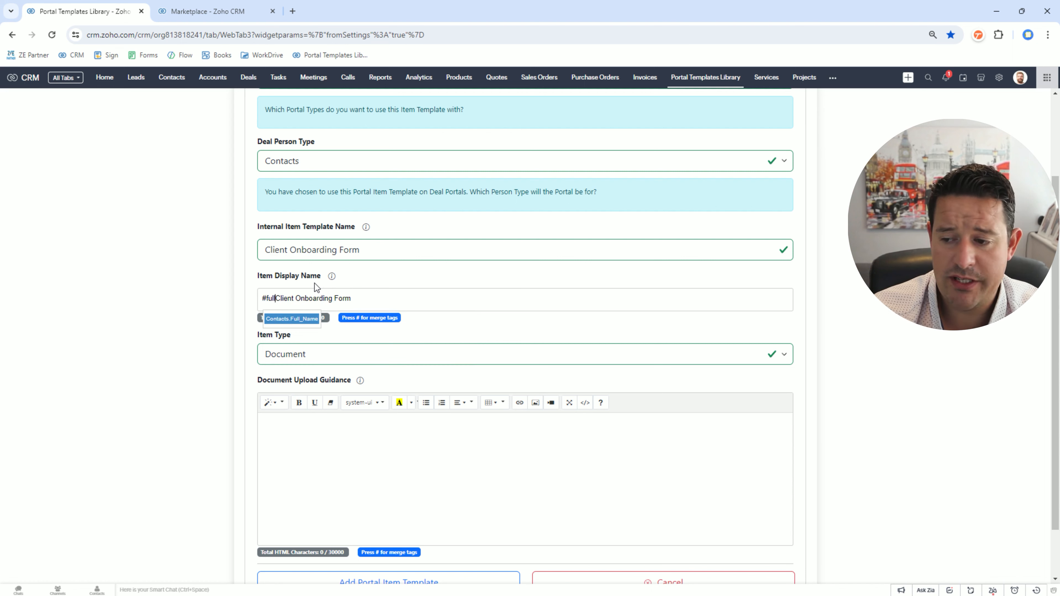
{"action": "key", "text": "Return"}
{"action": "type", "text": "'s"}
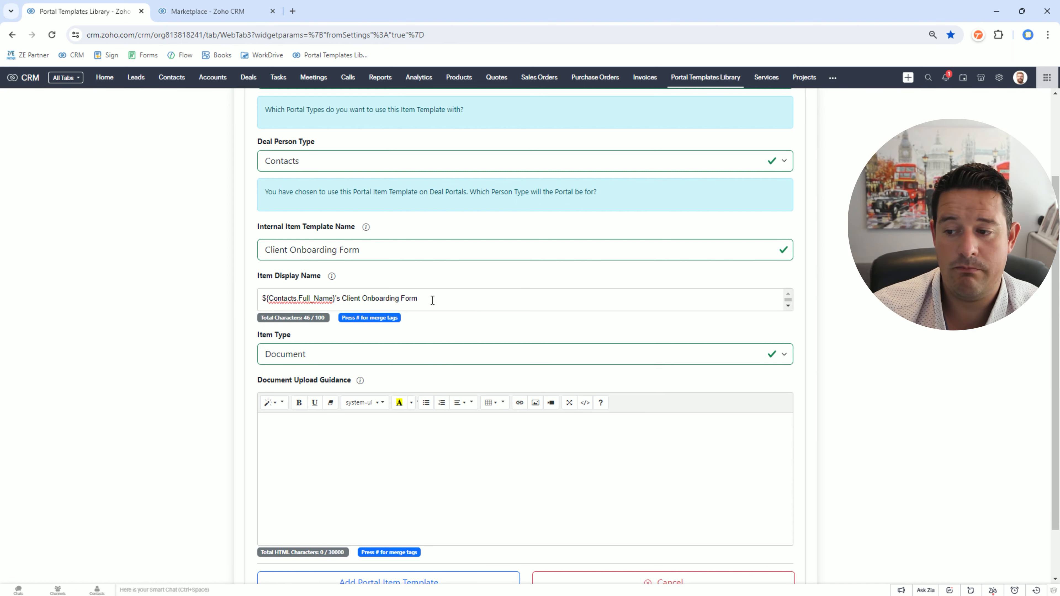
Set the item type to Prefilled Zoho Form
{"action": "left_click", "coordinate": [288, 443]}
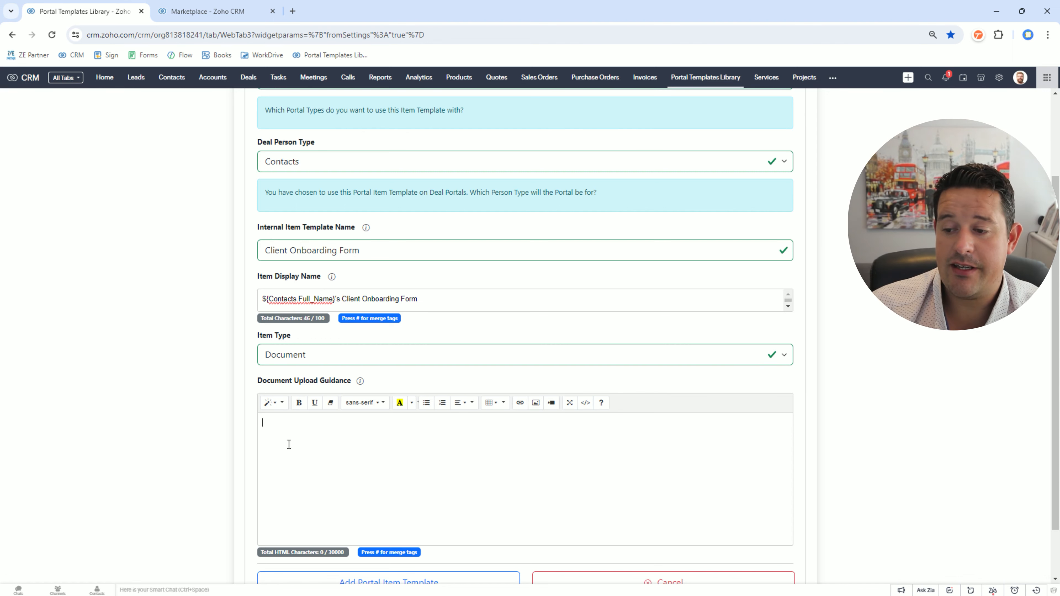
{"action": "left_click", "coordinate": [299, 362]}
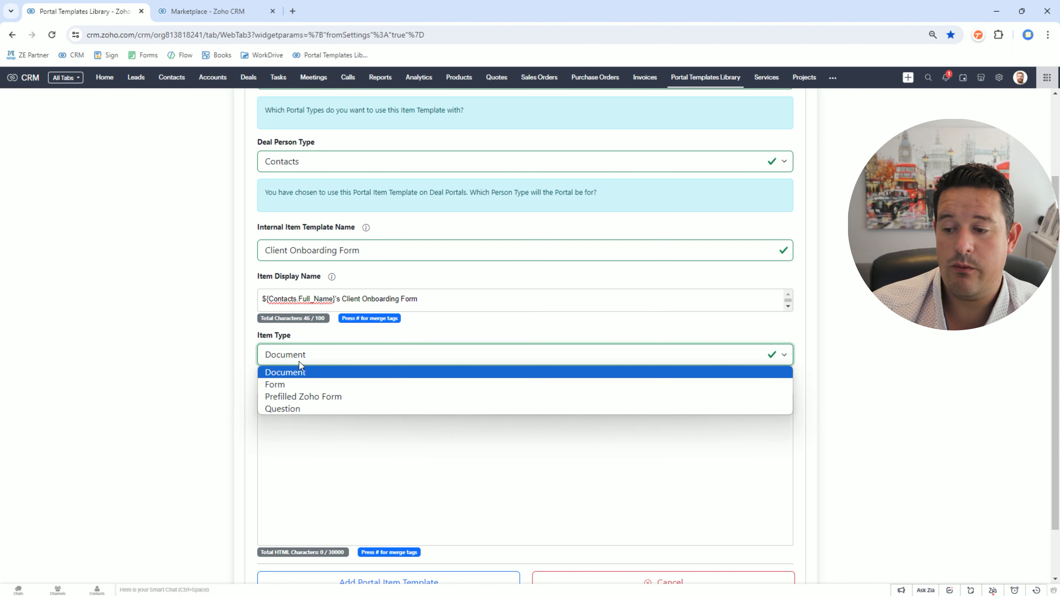
{"action": "left_click", "coordinate": [298, 397]}
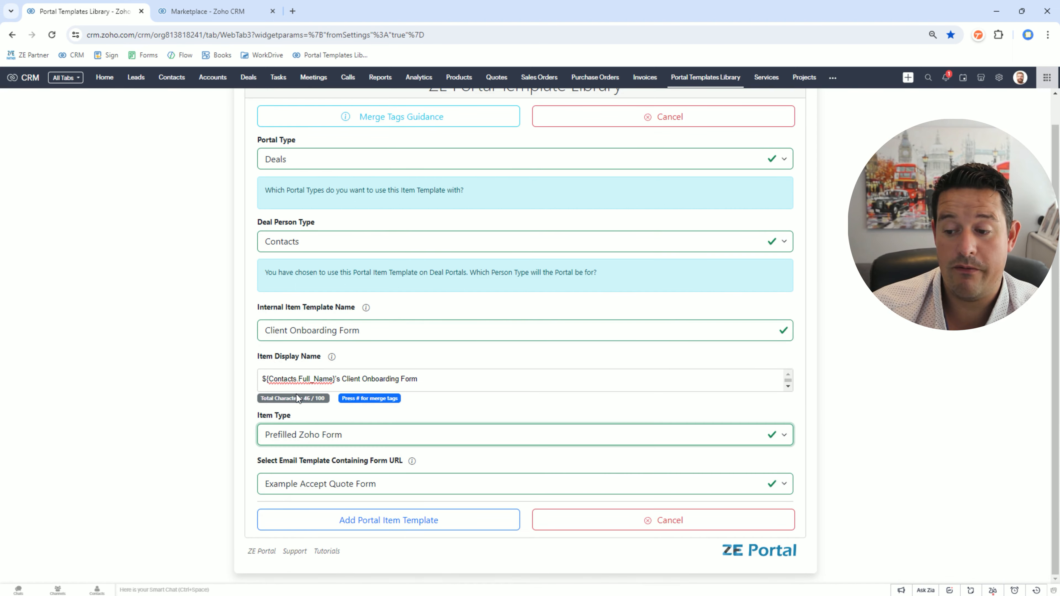
Choose ZE Portal Contact Update Form as the email template containing the form URL, and add the portal item template
{"action": "left_click", "coordinate": [352, 485]}
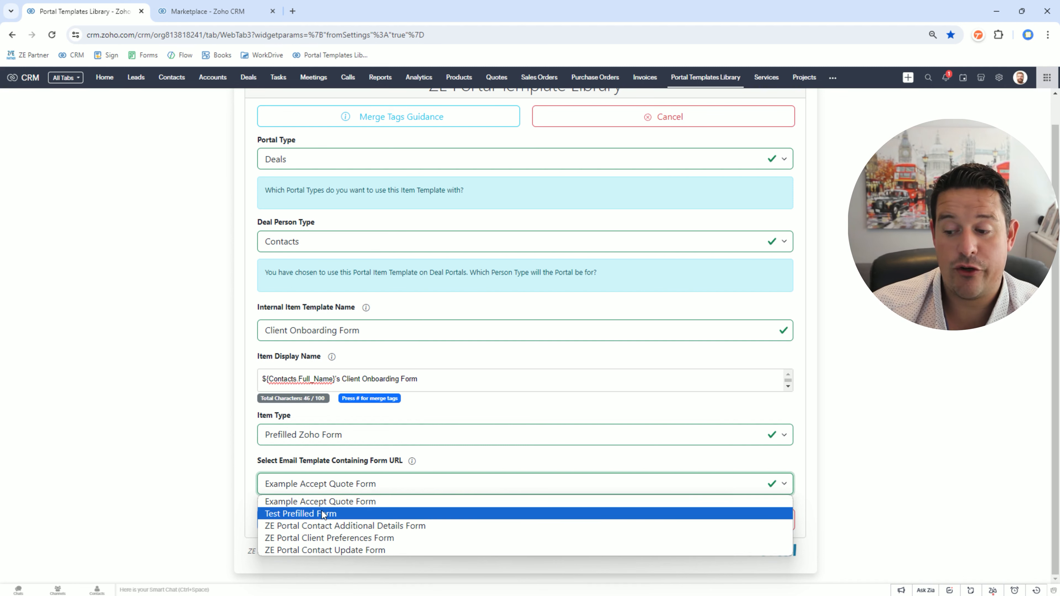
{"action": "left_click", "coordinate": [164, 456]}
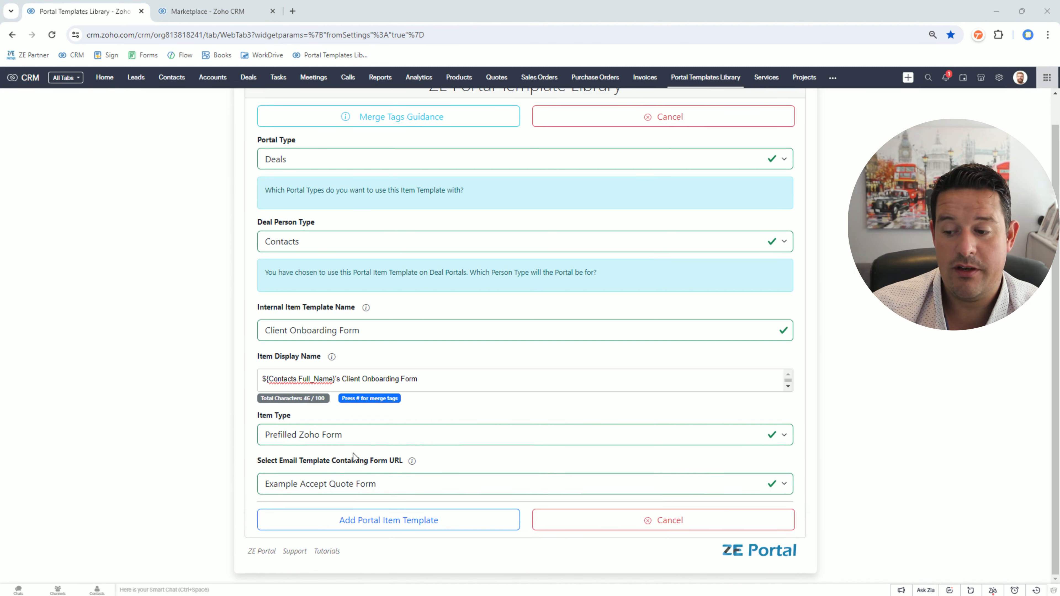
{"action": "left_click", "coordinate": [358, 489]}
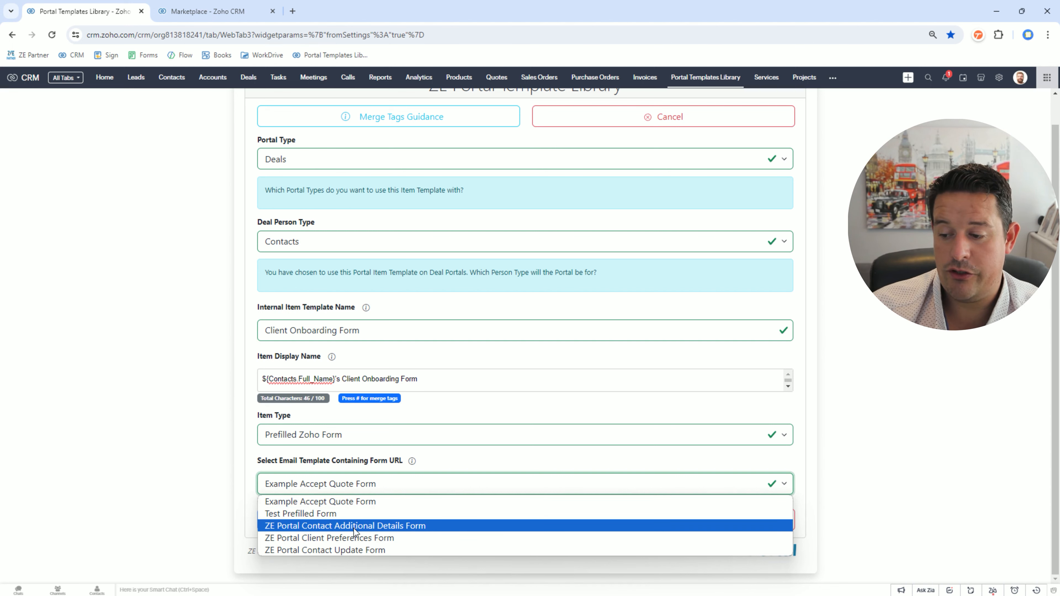
{"action": "left_click", "coordinate": [353, 549]}
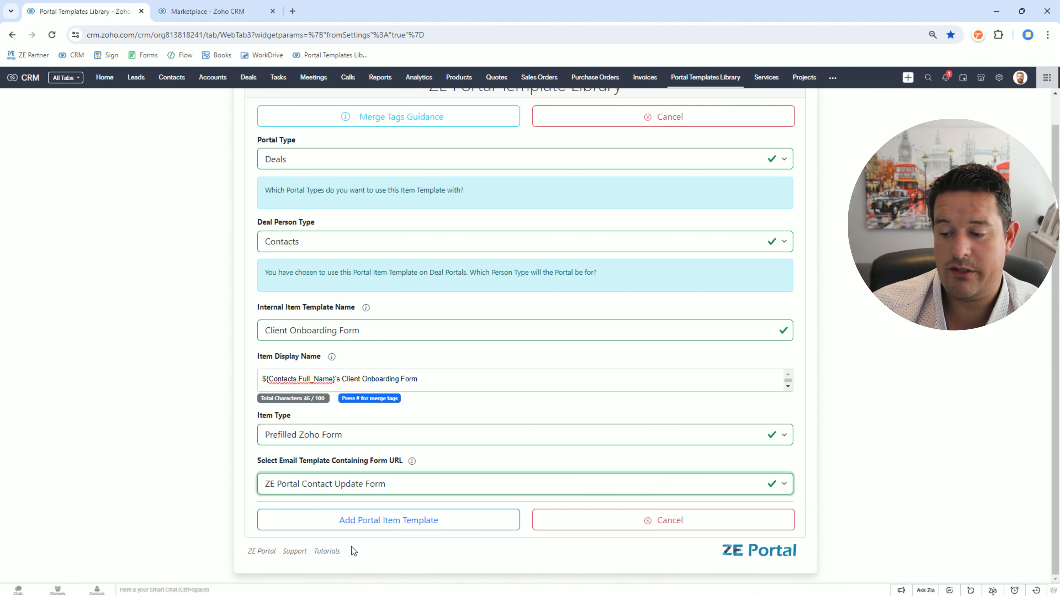
{"action": "left_click", "coordinate": [231, 470]}
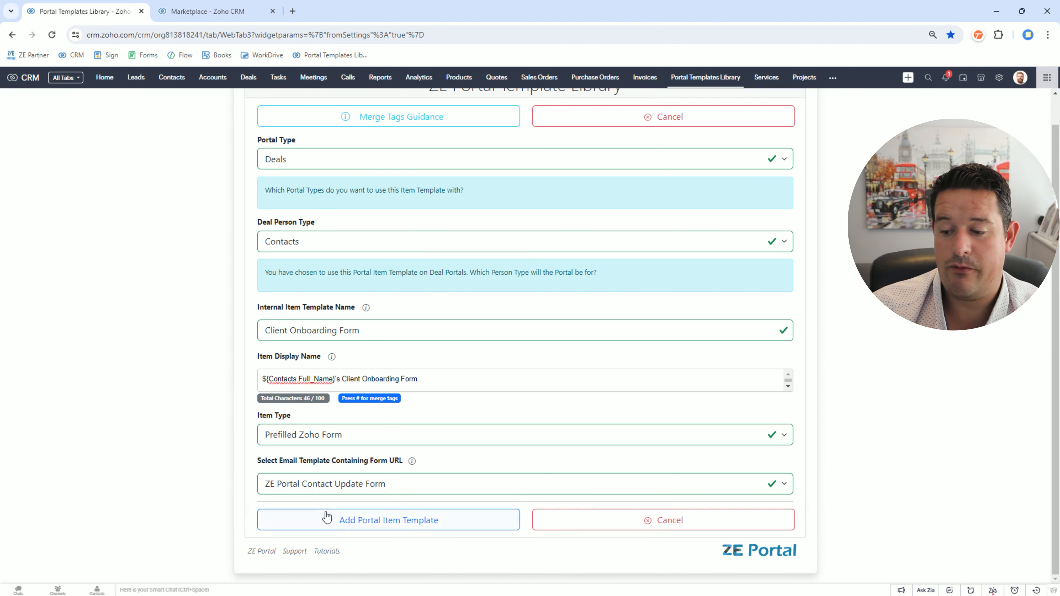
{"action": "left_click", "coordinate": [356, 521]}
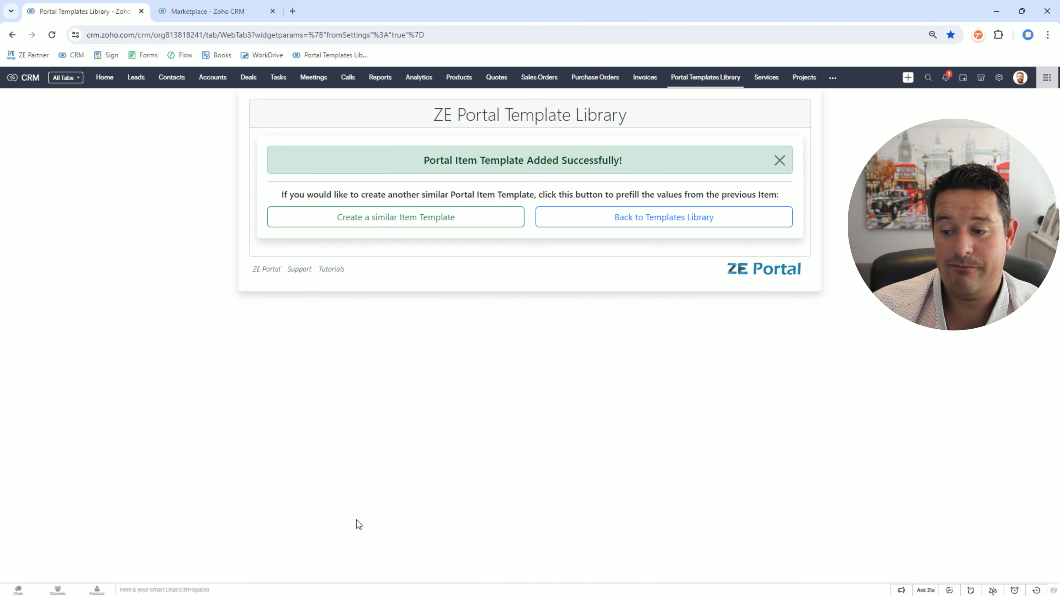
Look over the form for creating a similar item template, and cancel it to return to the item templates list
{"action": "left_click", "coordinate": [388, 227]}
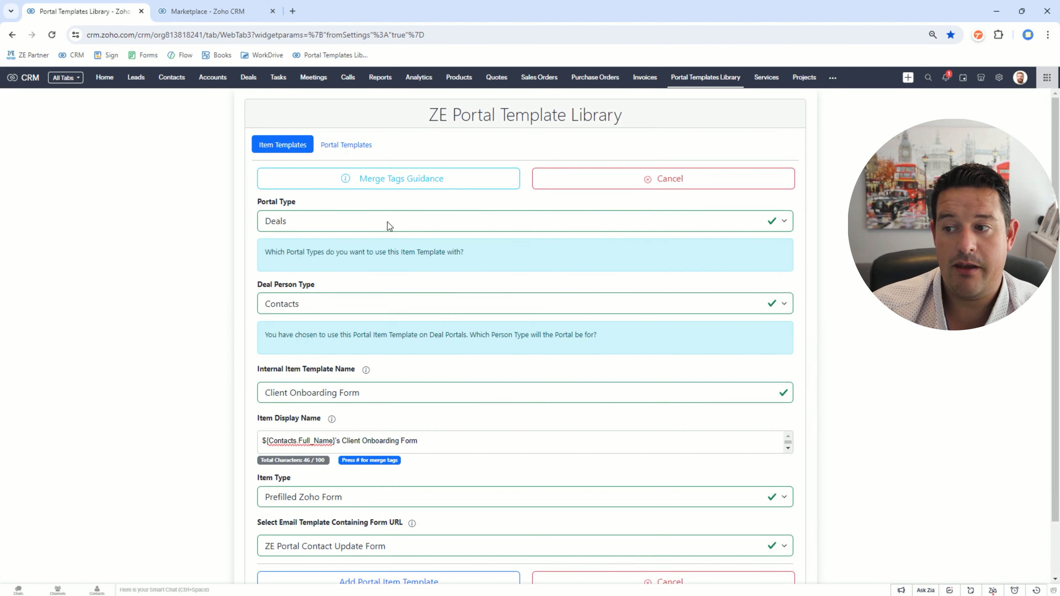
{"action": "scroll", "coordinate": [315, 389], "scroll_direction": "down", "scroll_amount": 2}
{"action": "scroll", "coordinate": [360, 429], "scroll_direction": "up", "scroll_amount": 2}
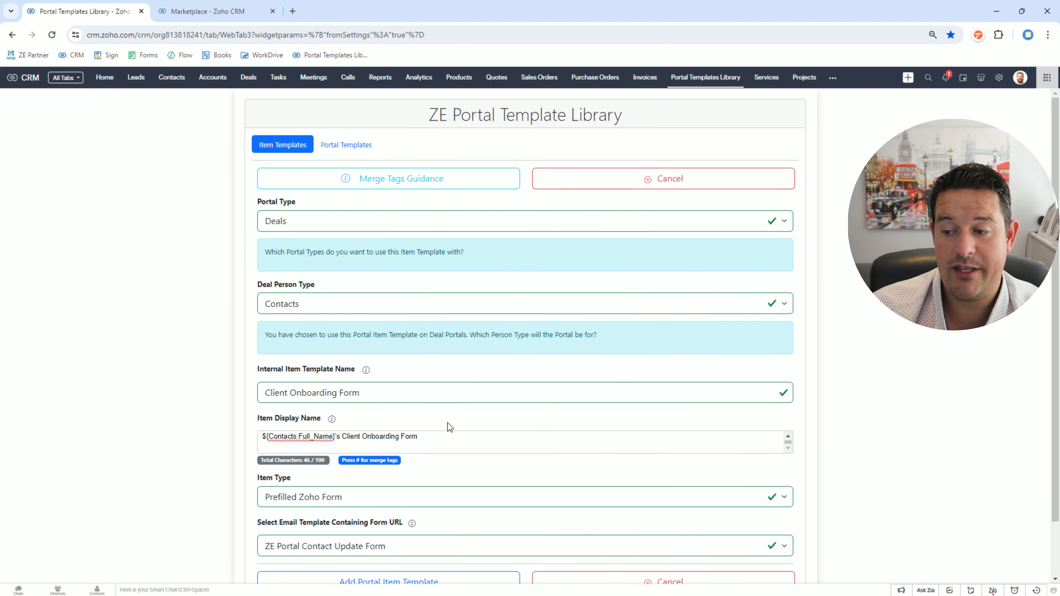
{"action": "left_click", "coordinate": [680, 190]}
{"action": "left_click", "coordinate": [577, 107]}
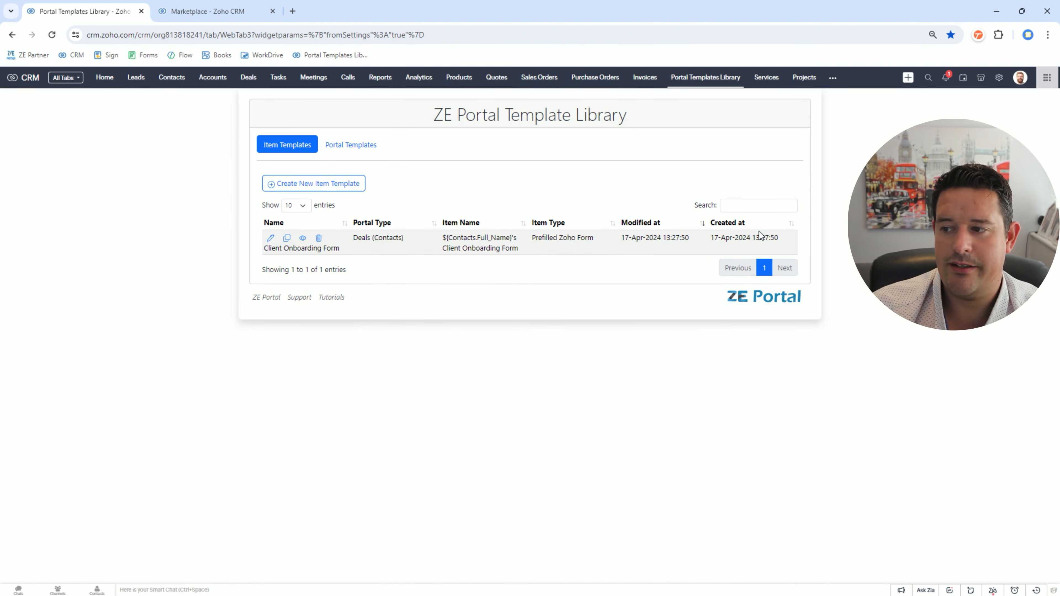
{"action": "mouse_move", "coordinate": [303, 240]}
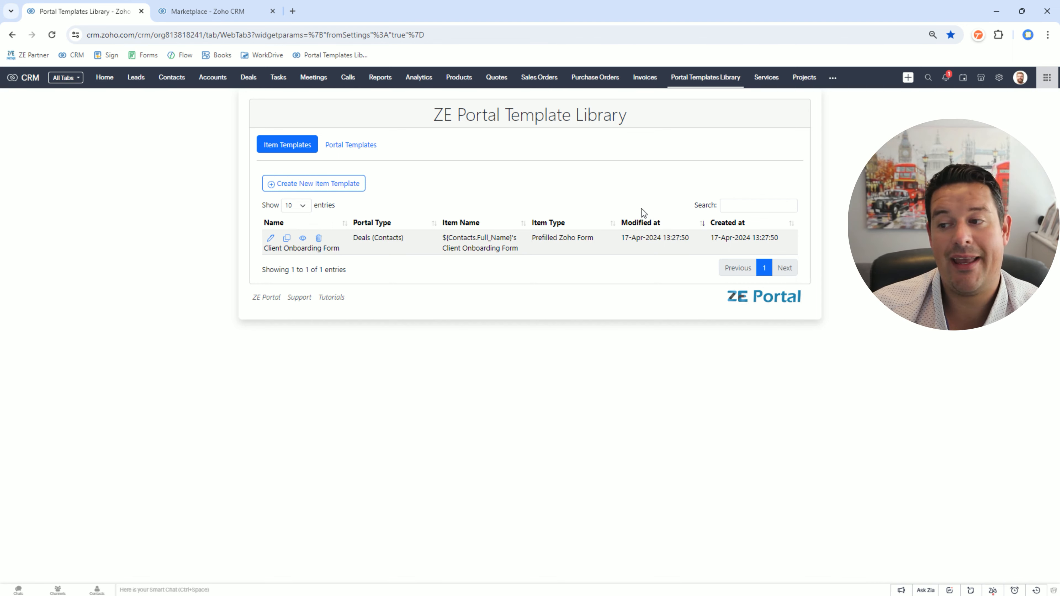
Open the Client Onboarding Form record from Portal Item Templates in a new tab, check its Deleted field, and return to the template library
{"action": "left_click", "coordinate": [833, 78]}
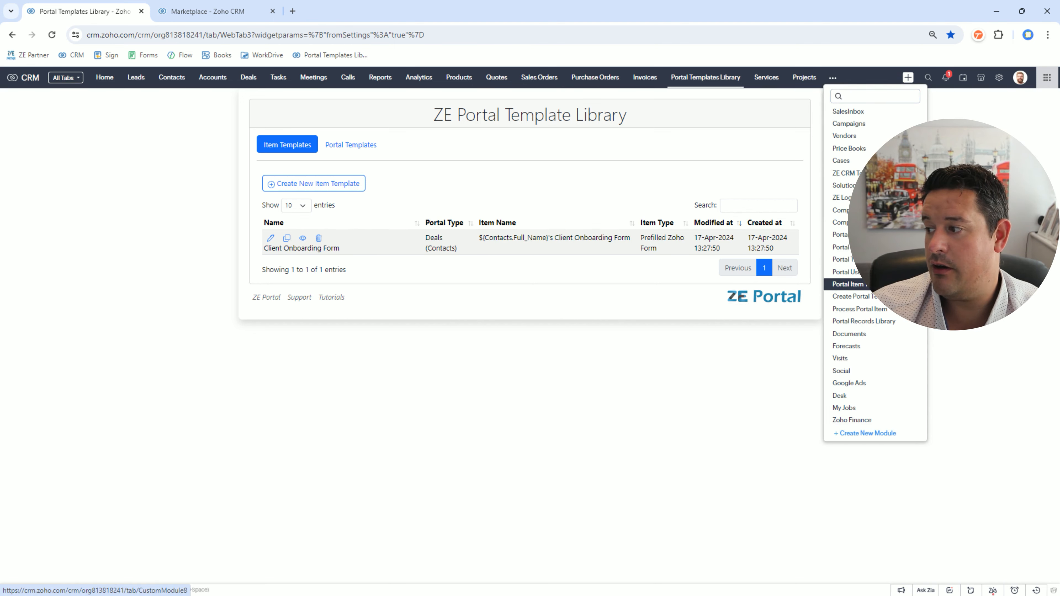
{"action": "left_click", "coordinate": [859, 285], "text": "ctrl"}
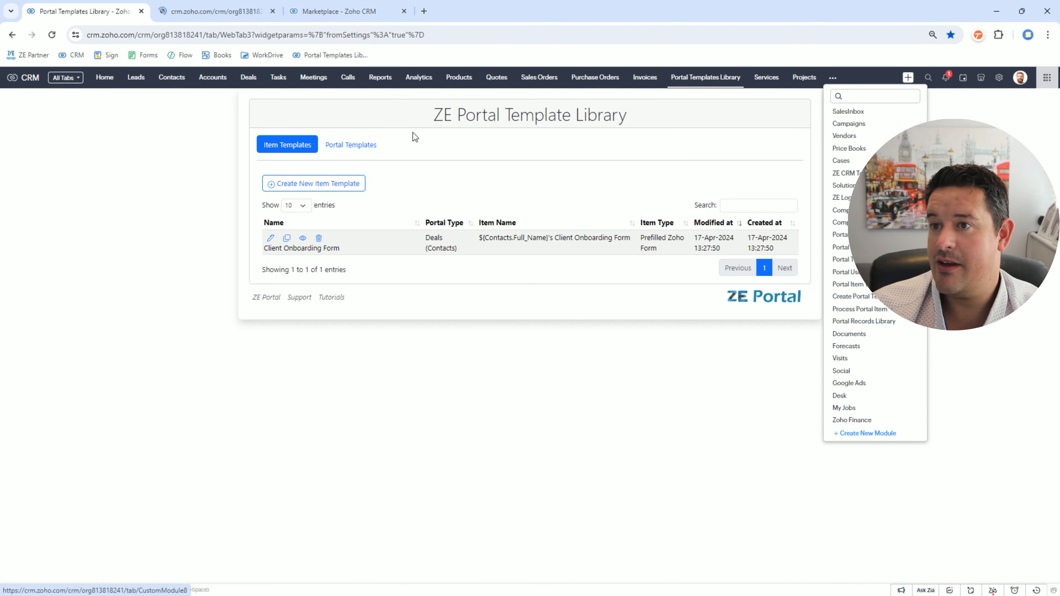
{"action": "left_click", "coordinate": [228, 16]}
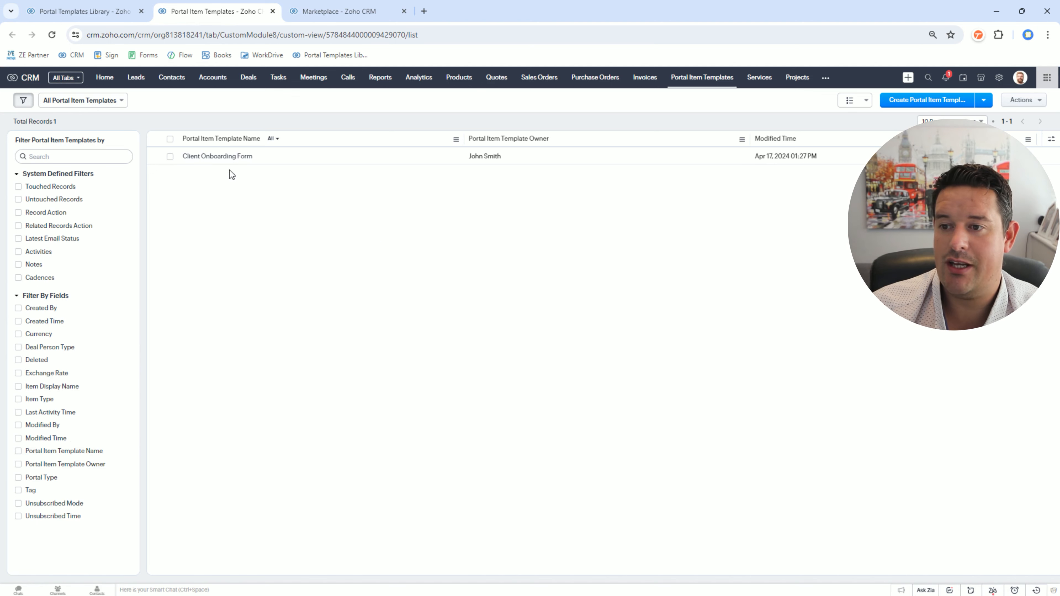
{"action": "left_click", "coordinate": [220, 157]}
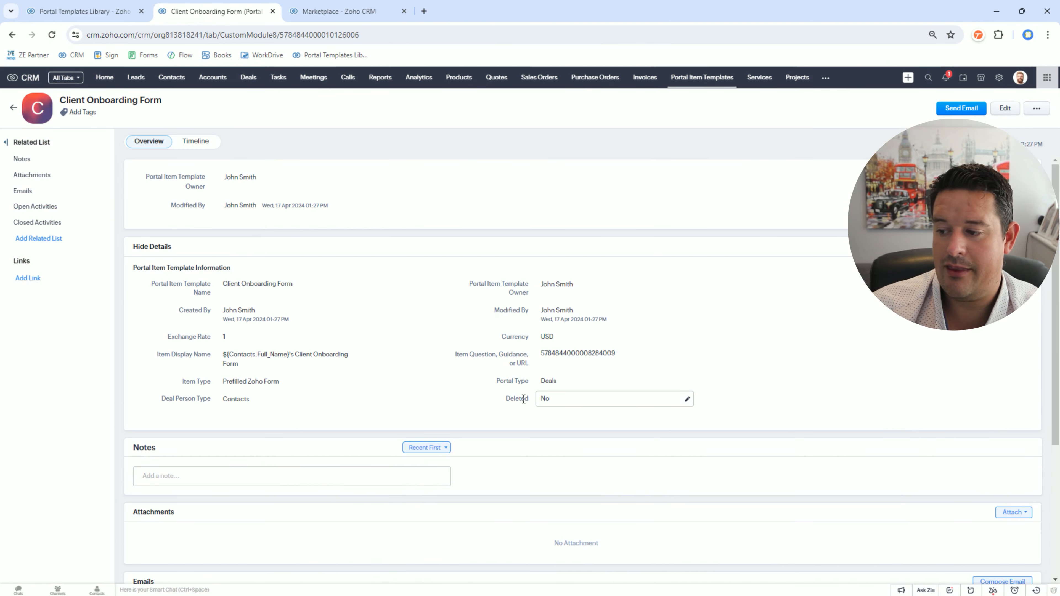
{"action": "left_click_drag", "start_coordinate": [504, 400], "coordinate": [569, 404]}
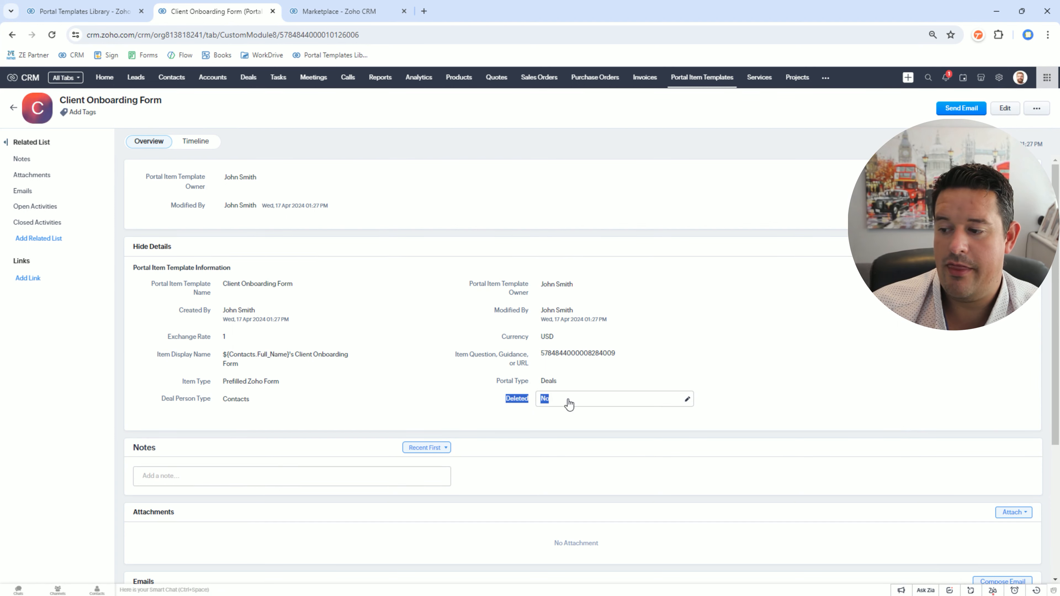
{"action": "left_click", "coordinate": [82, 11]}
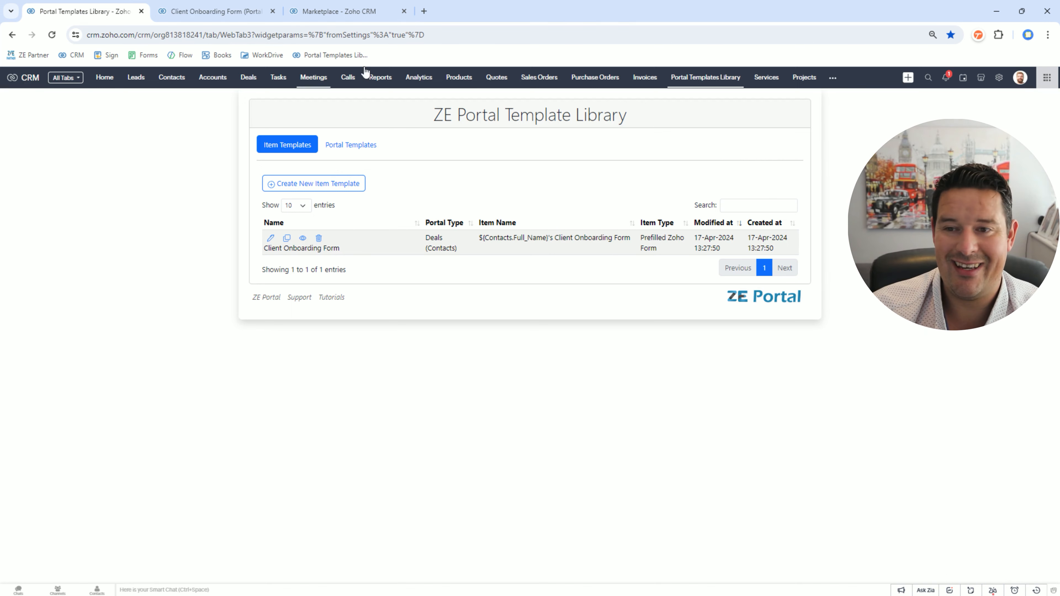
Start a new portal template with portal type Deals and deal portal person type Contact
{"action": "left_click", "coordinate": [341, 145]}
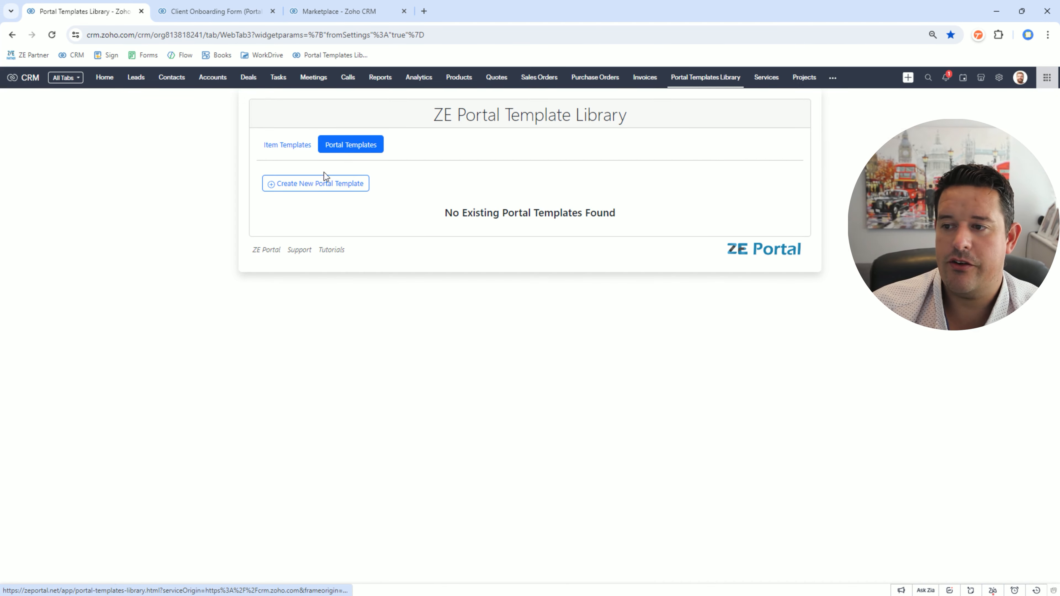
{"action": "left_click", "coordinate": [315, 186]}
{"action": "left_click", "coordinate": [313, 195]}
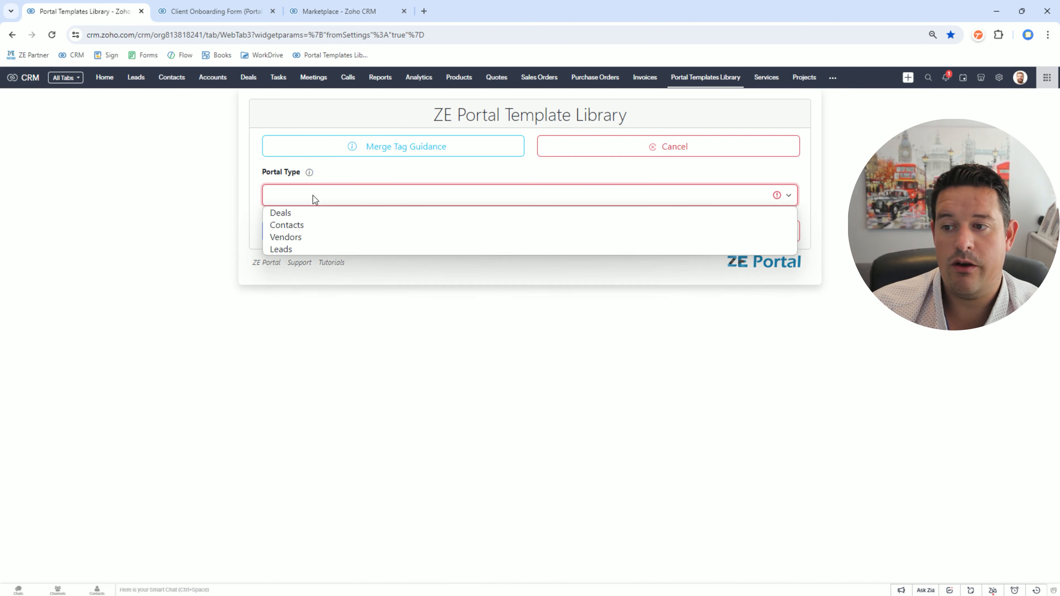
{"action": "left_click", "coordinate": [311, 211]}
{"action": "left_click", "coordinate": [308, 245]}
{"action": "left_click", "coordinate": [307, 260]}
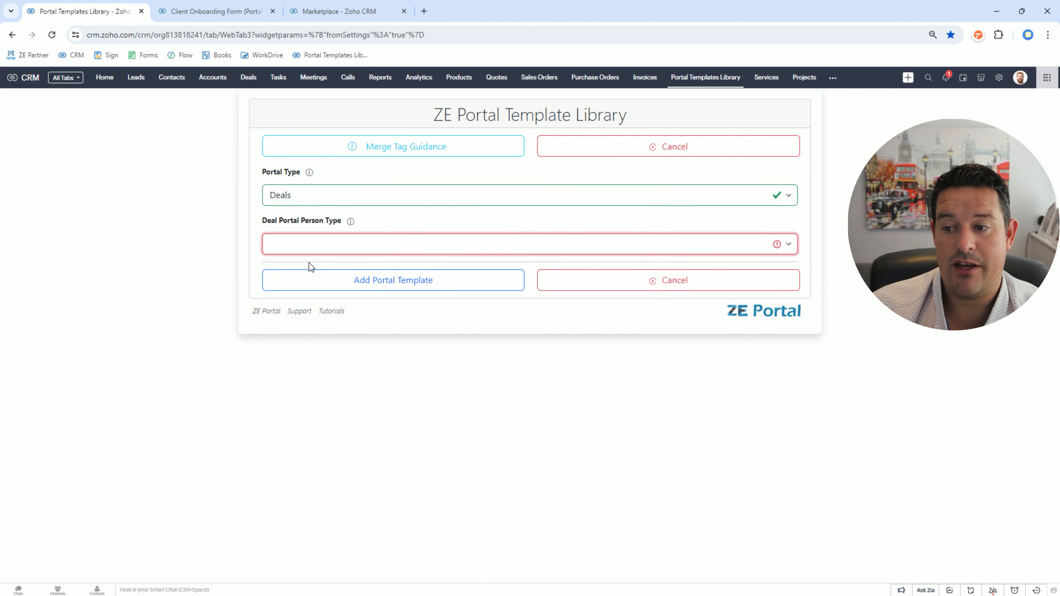
Set the internal template name to "New Client Onboarding"
{"action": "left_click", "coordinate": [308, 295]}
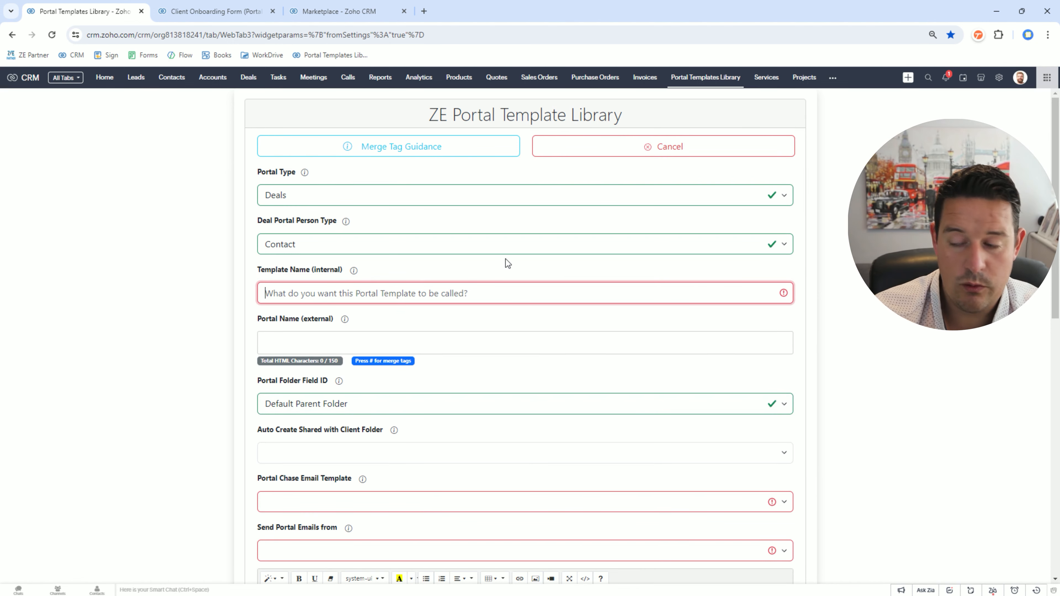
{"action": "type", "text": "New Client O"}
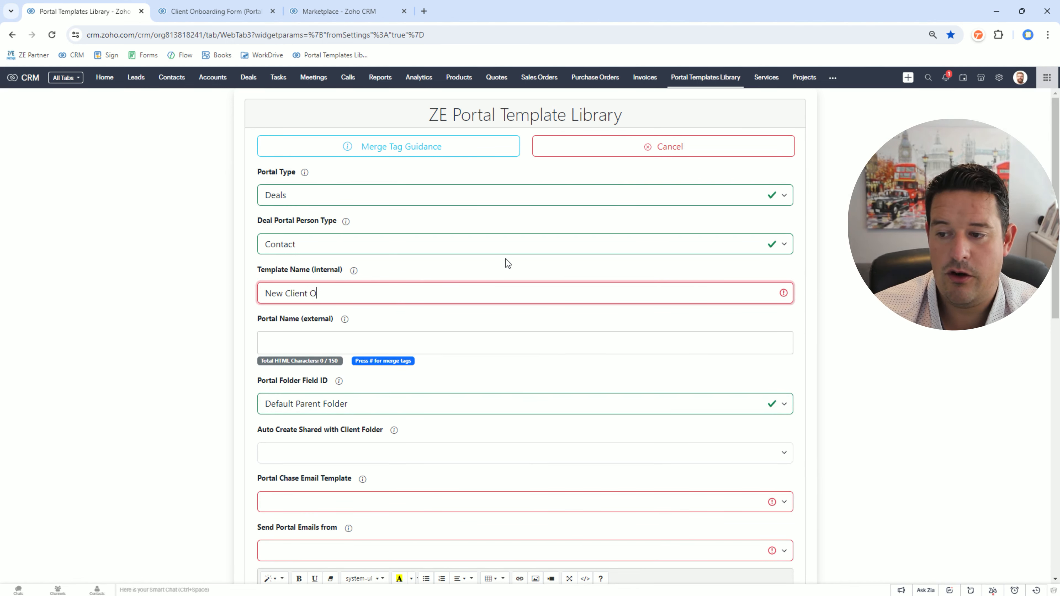
{"action": "type", "text": "nboarding"}
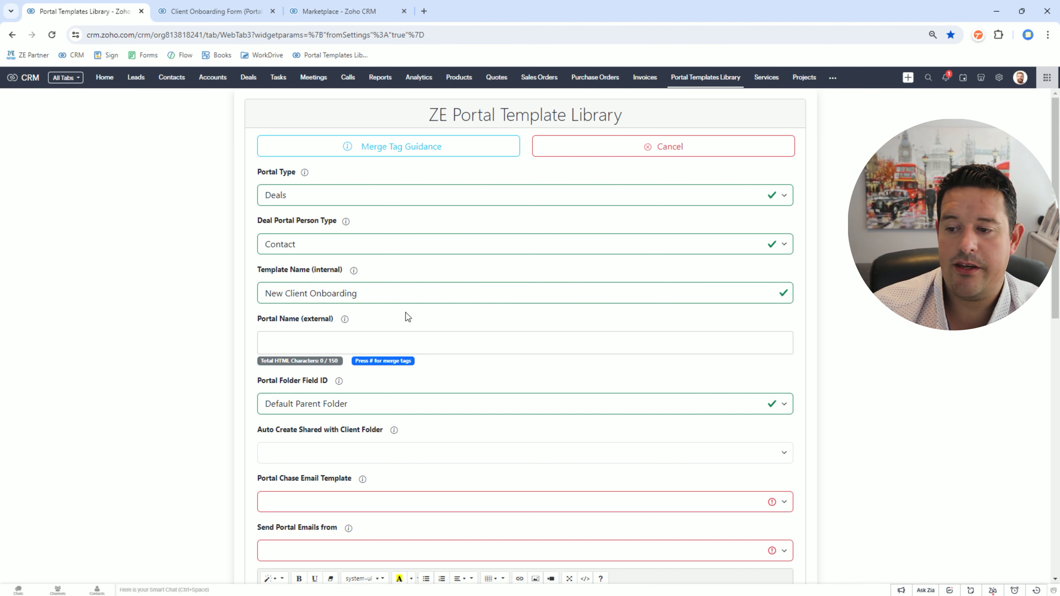
Set the external portal name to "${Contacts.Full_Name}'s Client Onboarding Portal", using the contact full name merge tag
{"action": "scroll", "coordinate": [418, 313], "scroll_direction": "down", "scroll_amount": 1}
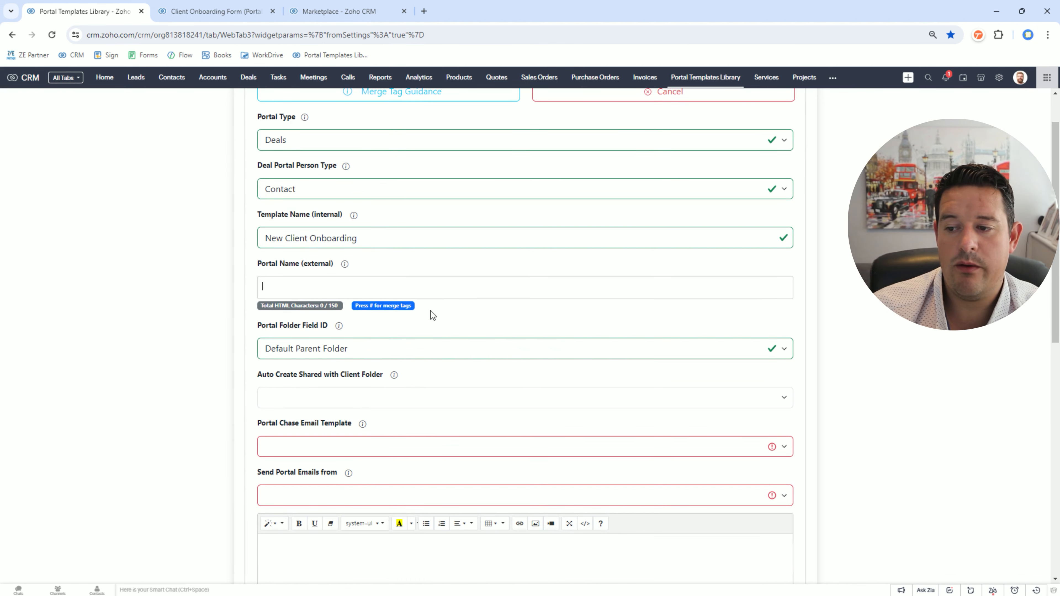
{"action": "left_click", "coordinate": [508, 292]}
{"action": "type", "text": "#fu"}
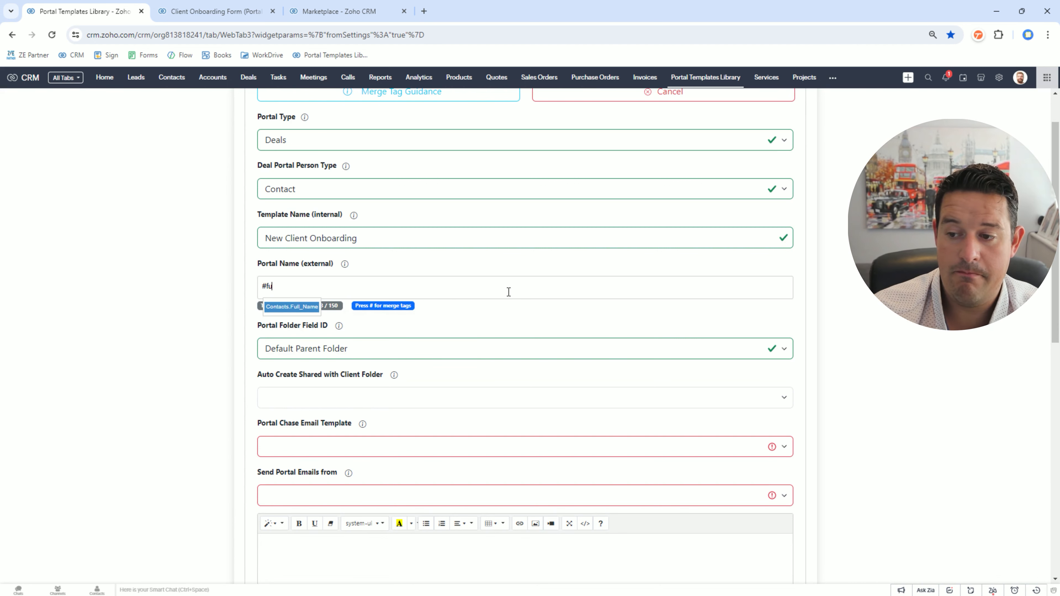
{"action": "key", "text": "Return"}
{"action": "type", "text": "'s "}
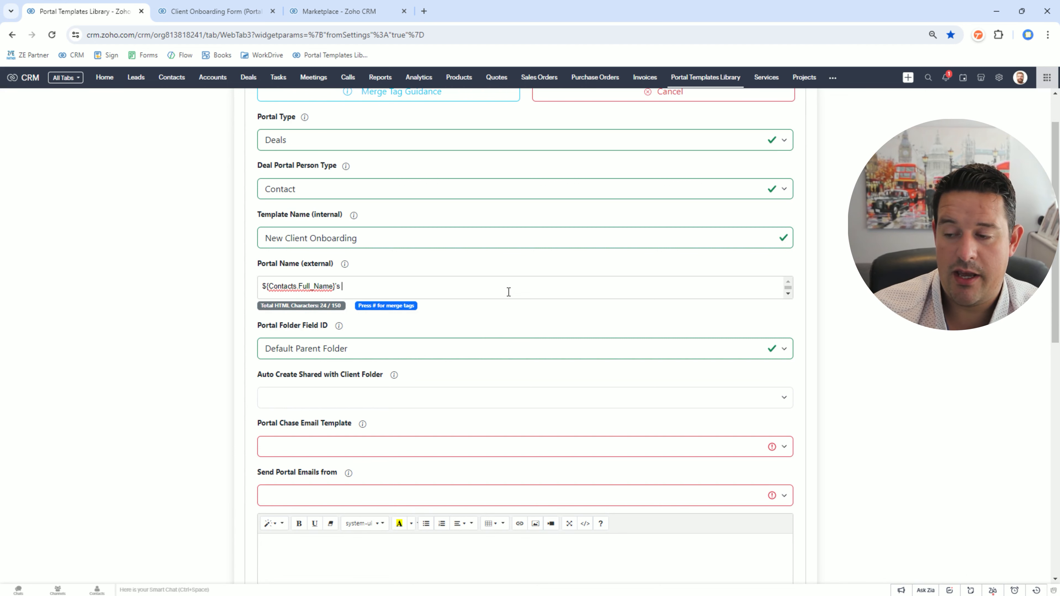
{"action": "type", "text": "Cline"}
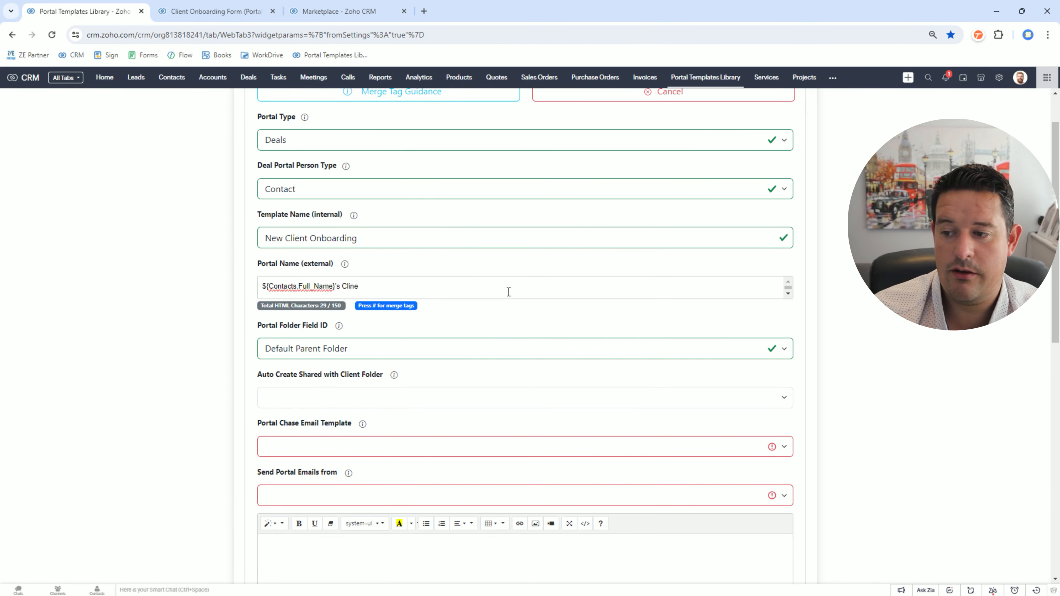
{"action": "key", "text": "BackSpace"}
{"action": "key", "text": "BackSpace"}
{"action": "type", "text": "ent Onboarding "}
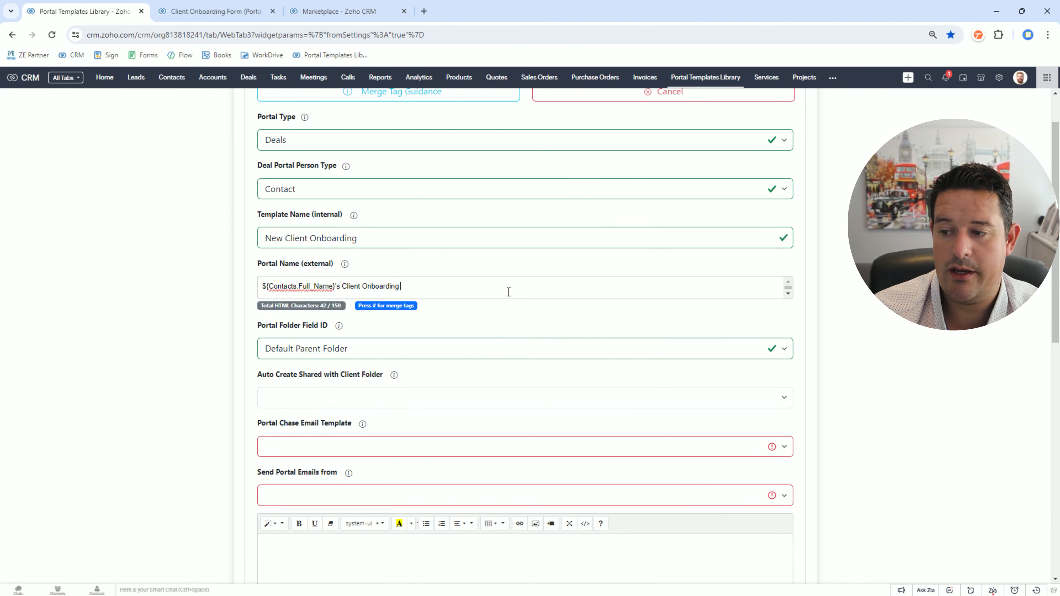
{"action": "type", "text": "Portal"}
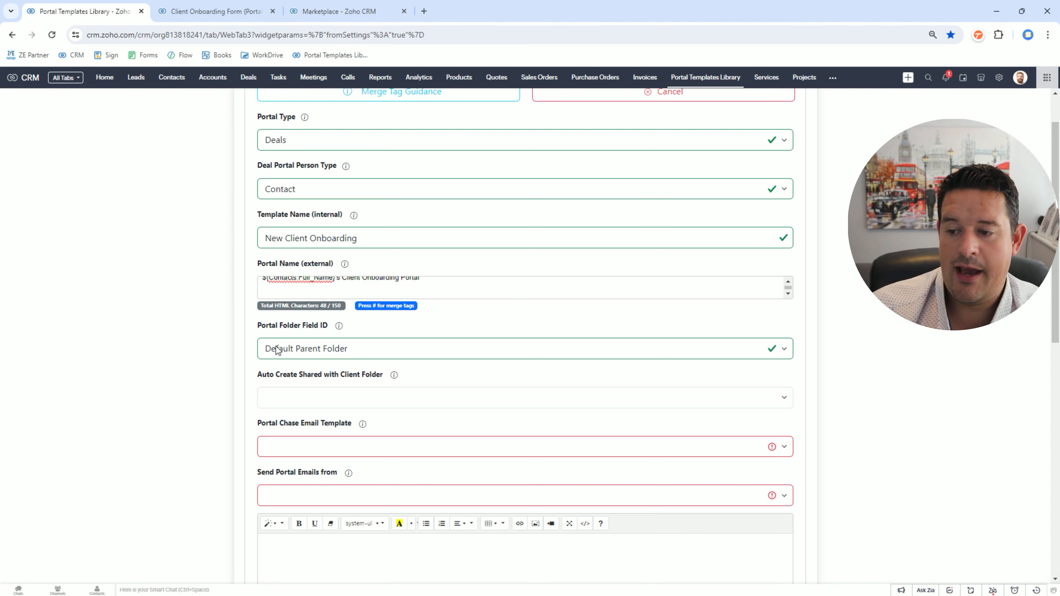
Set Portal Folder Field ID to Deals.zohoworkdriveforcrm__Workdrive_Folder_ID and Auto Create Shared with Client Folder to No
{"action": "left_click_drag", "start_coordinate": [254, 327], "coordinate": [328, 327]}
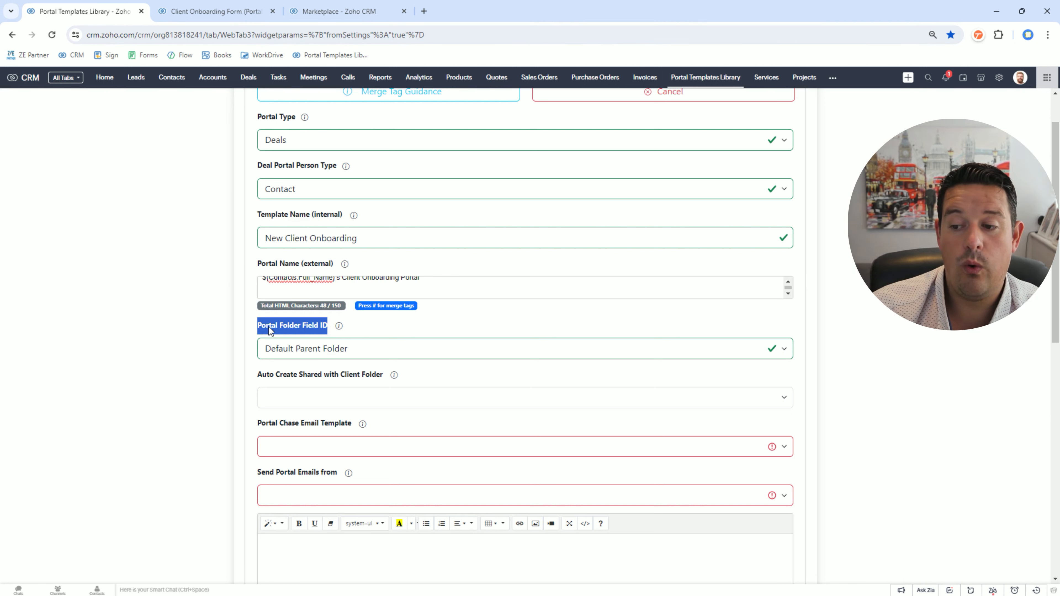
{"action": "left_click", "coordinate": [319, 348]}
{"action": "left_click", "coordinate": [319, 379]}
{"action": "left_click", "coordinate": [300, 398]}
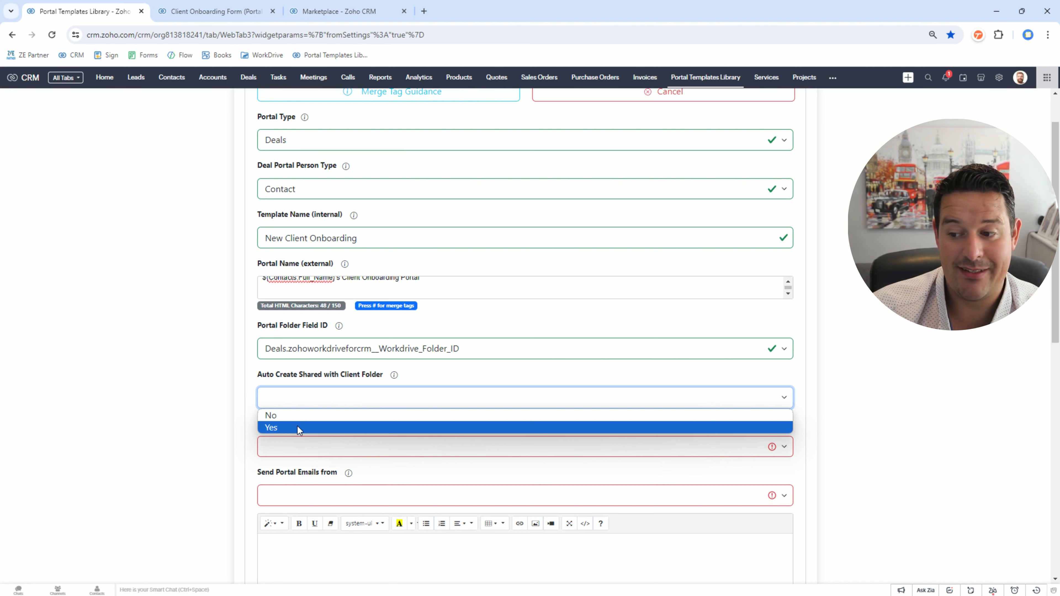
{"action": "left_click", "coordinate": [297, 427]}
{"action": "left_click", "coordinate": [299, 402]}
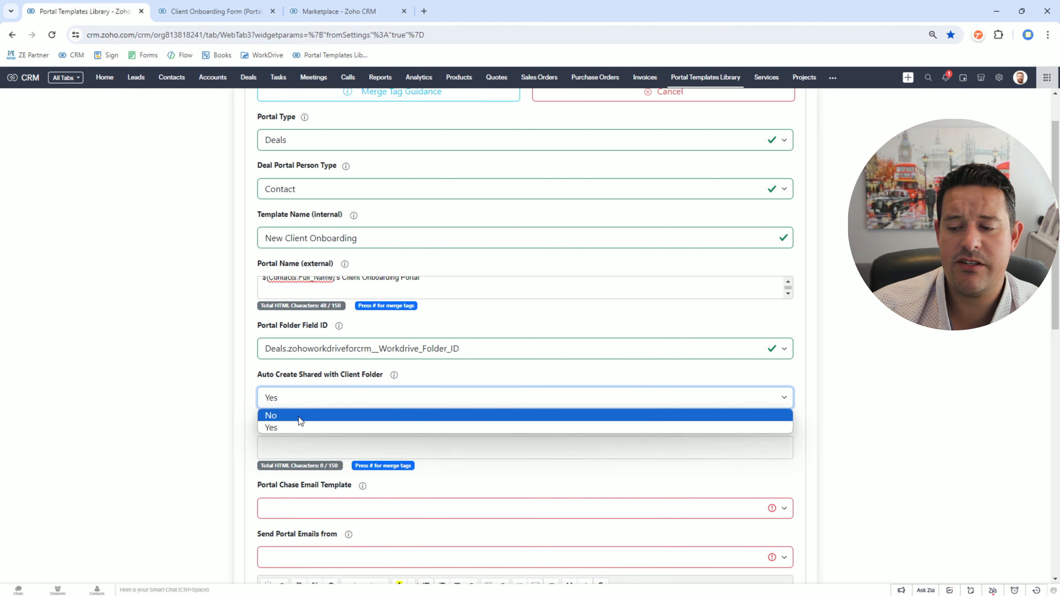
{"action": "left_click", "coordinate": [298, 416]}
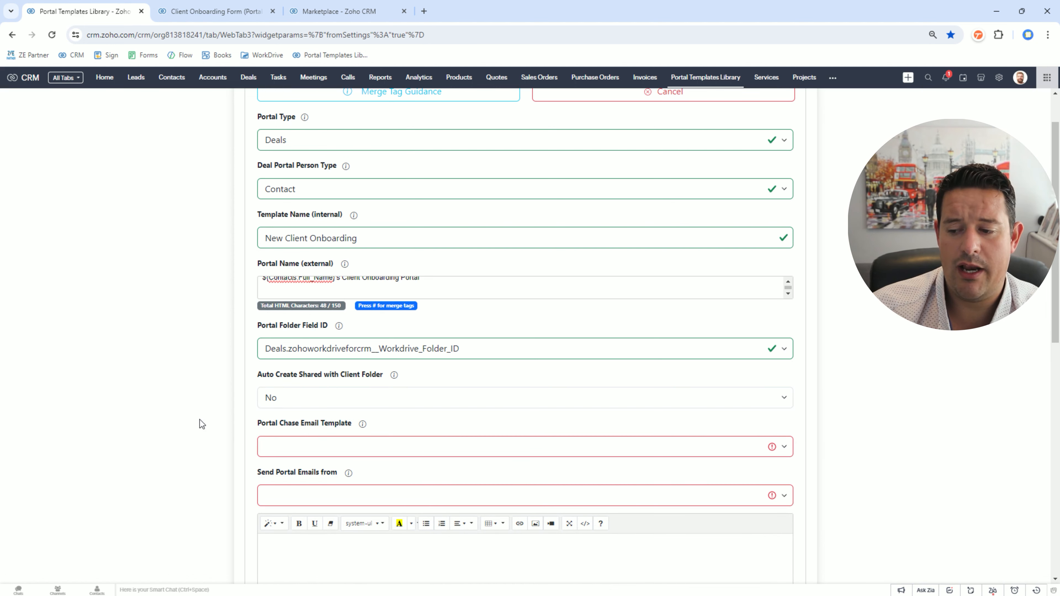
Choose ZE Portal - Generic Portal Chase - CONTACT as the chase email template and the company's info address as the portal email sender
{"action": "scroll", "coordinate": [199, 419], "scroll_direction": "down", "scroll_amount": 4}
{"action": "left_click", "coordinate": [292, 281]}
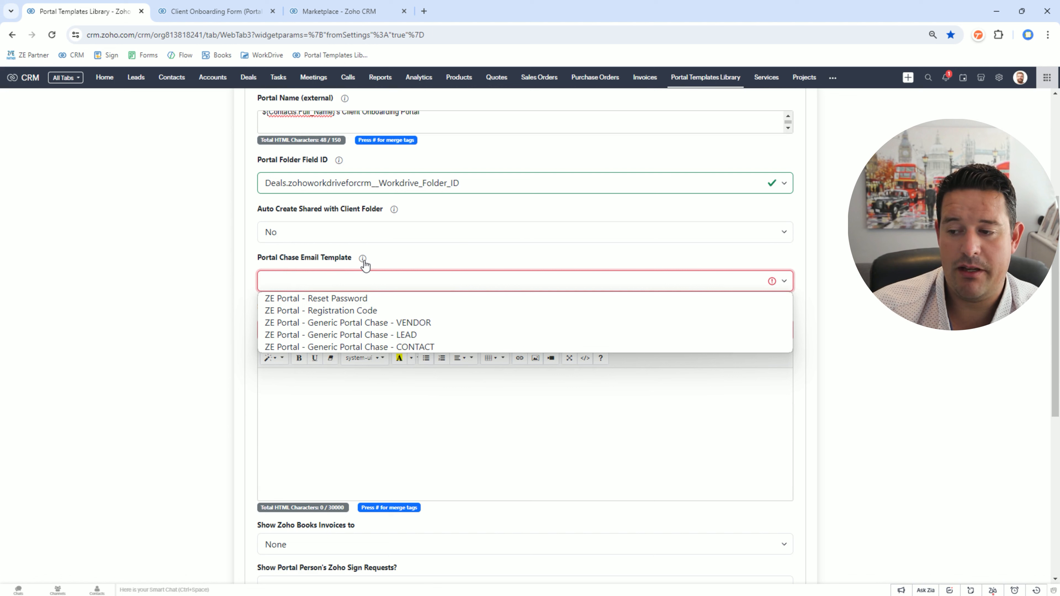
{"action": "left_click", "coordinate": [399, 346]}
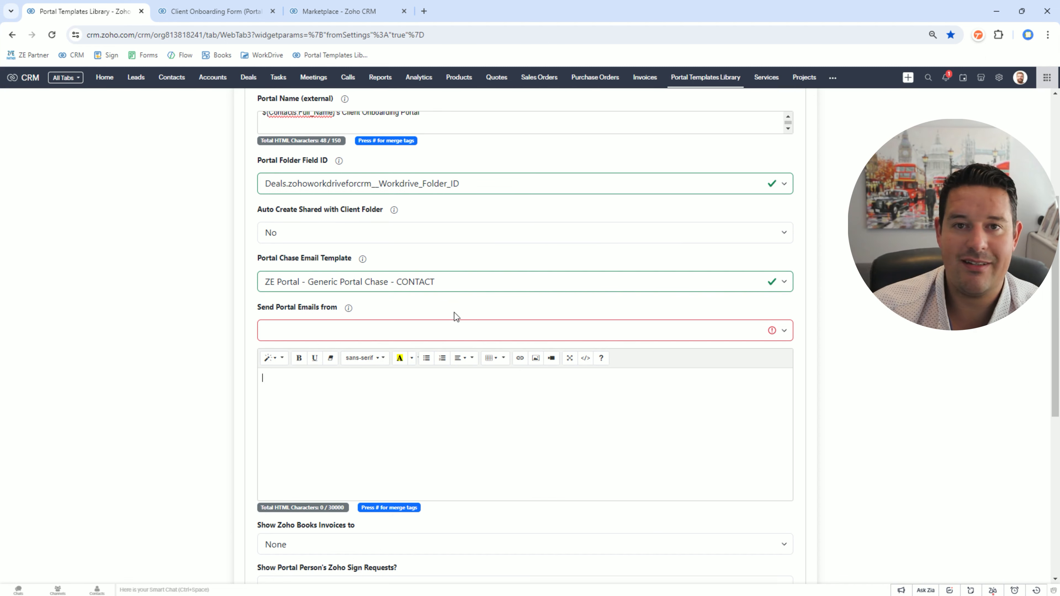
{"action": "left_click", "coordinate": [342, 331]}
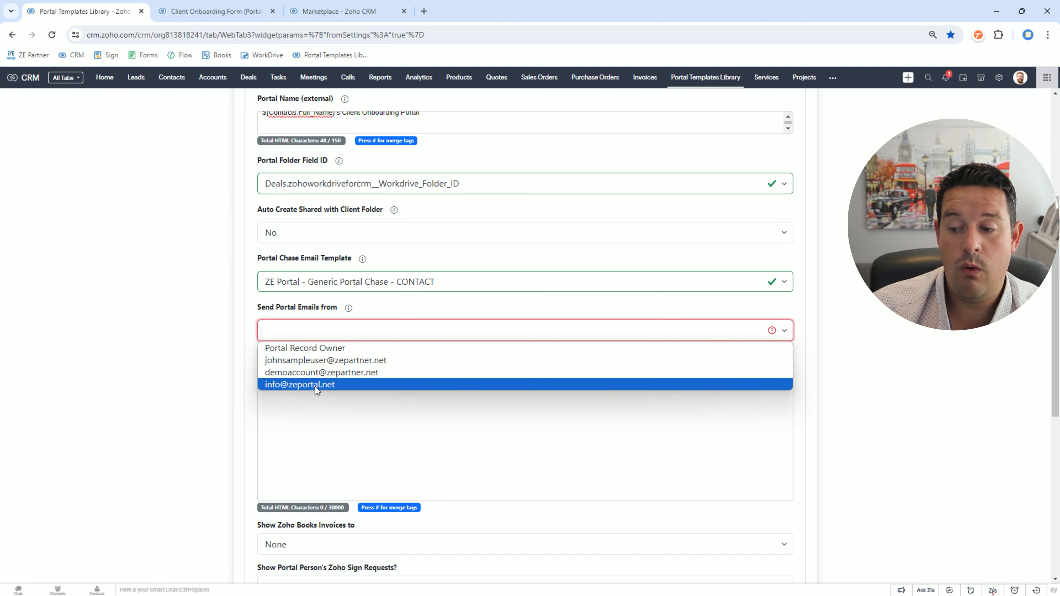
{"action": "left_click", "coordinate": [329, 383]}
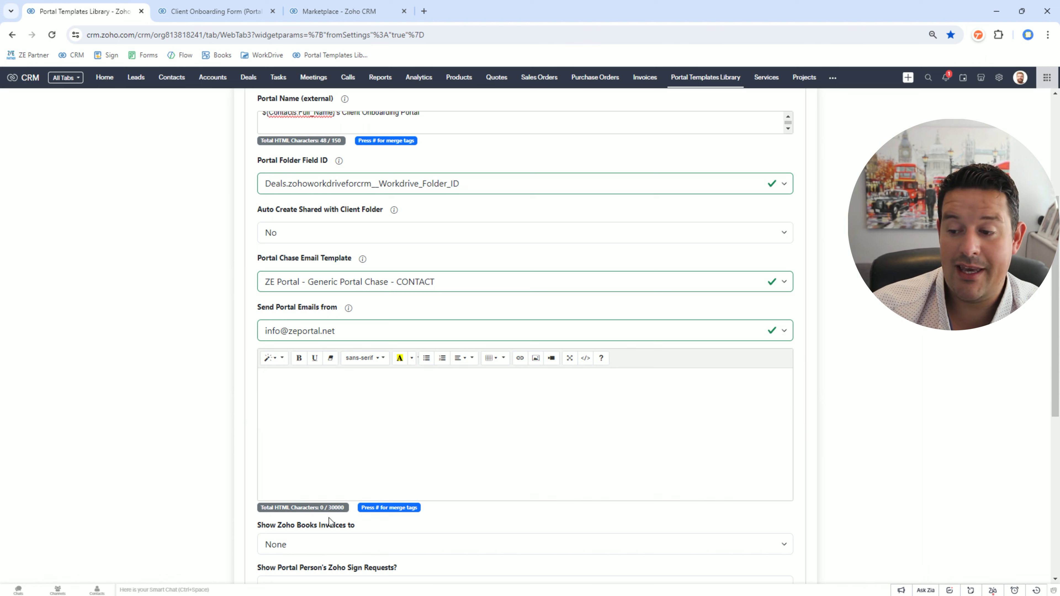
Paste the prepared "Welcome to ZE Partner!" message into the portal text editor and add spacing below its heading
{"action": "left_click", "coordinate": [529, 500]}
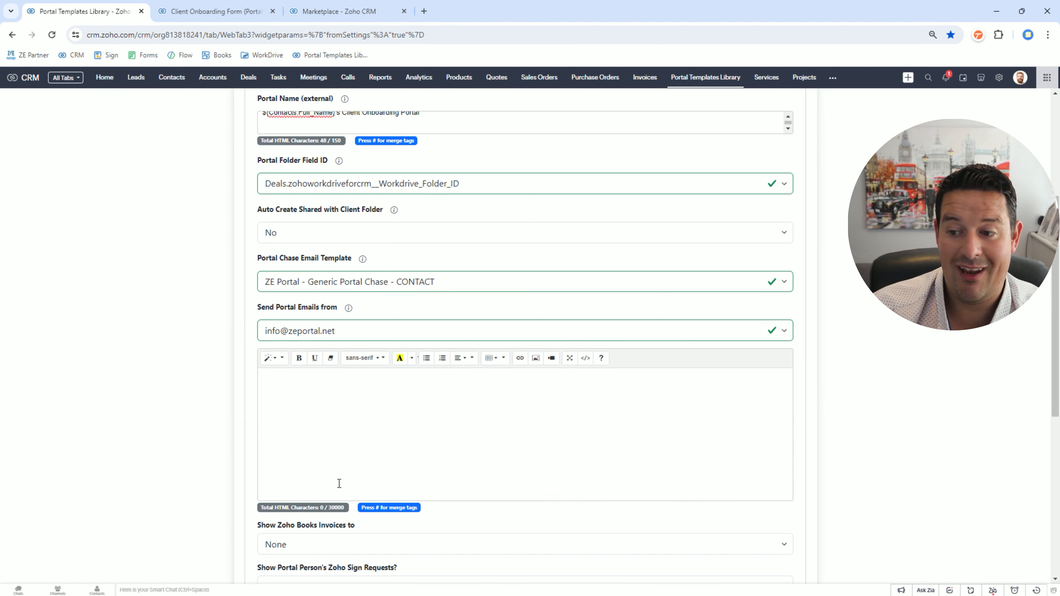
{"action": "key", "text": "ctrl+v"}
{"action": "left_click", "coordinate": [428, 375]}
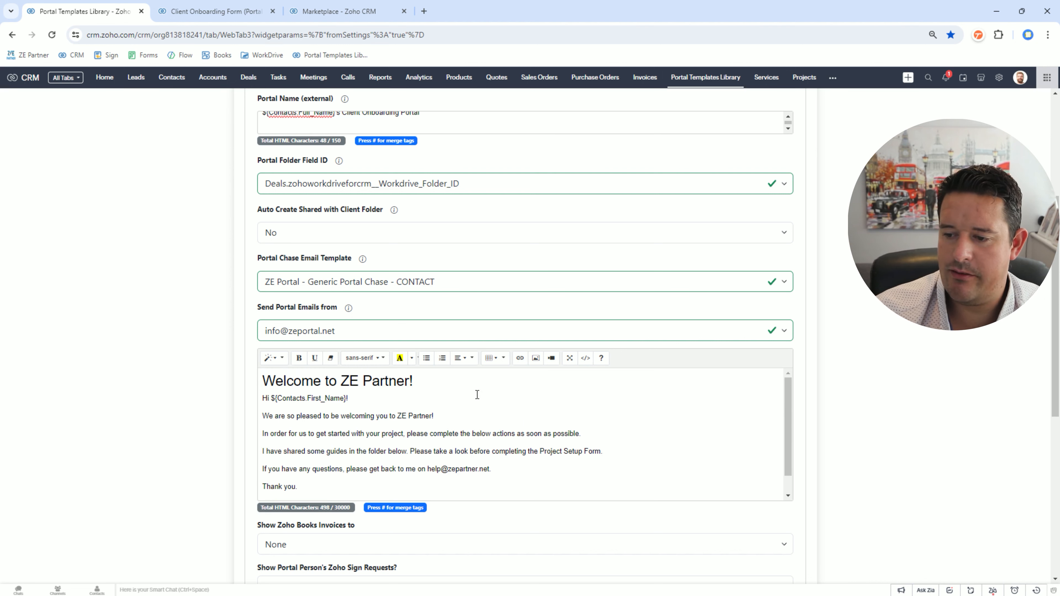
{"action": "key", "text": "Return"}
{"action": "scroll", "coordinate": [414, 422], "scroll_direction": "down", "scroll_amount": 2}
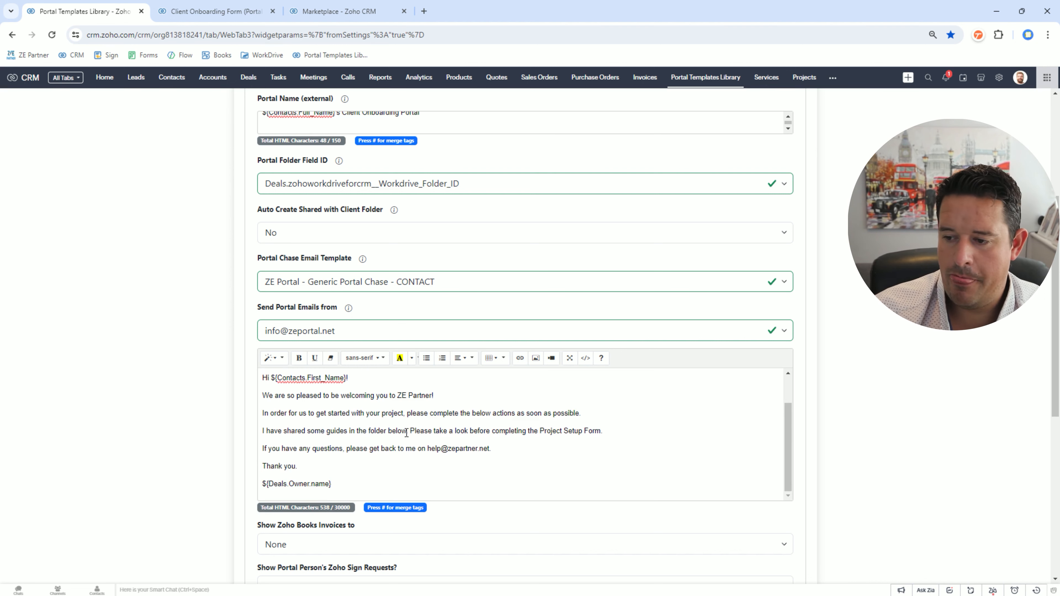
{"action": "scroll", "coordinate": [406, 432], "scroll_direction": "up", "scroll_amount": 2}
{"action": "key", "text": "Delete"}
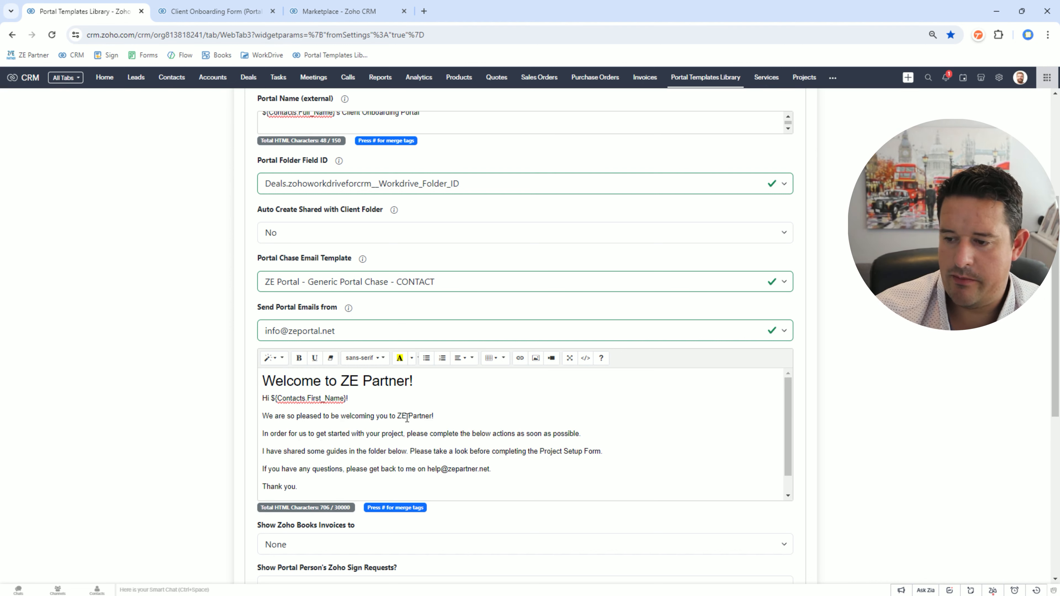
{"action": "key", "text": "Return"}
{"action": "left_click", "coordinate": [435, 382]}
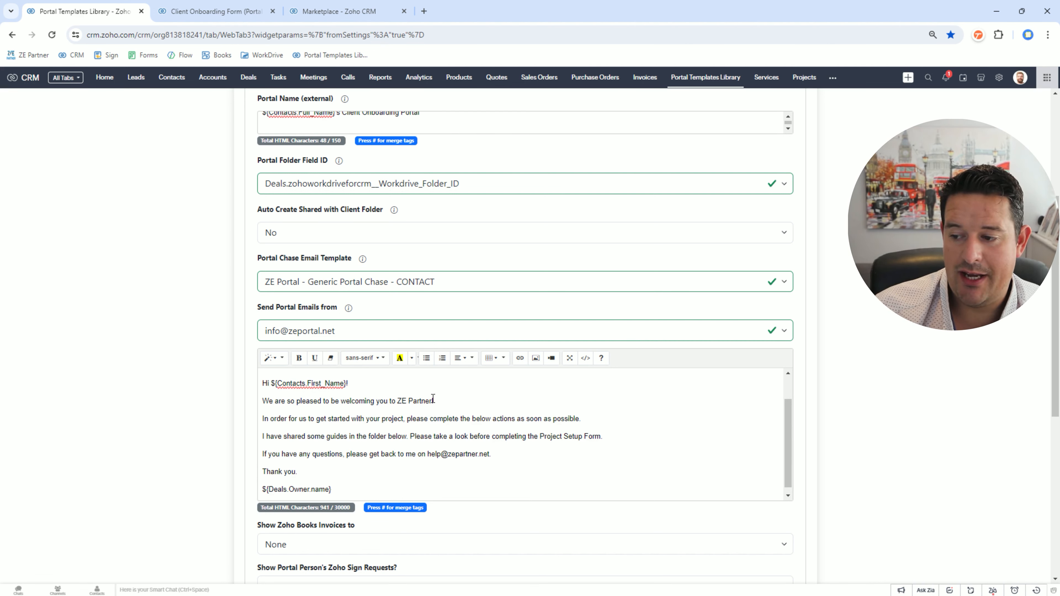
Browse the merge tags available for the welcome message, filtering by mailing fields and dealname, and clear the search text
{"action": "left_click", "coordinate": [465, 401]}
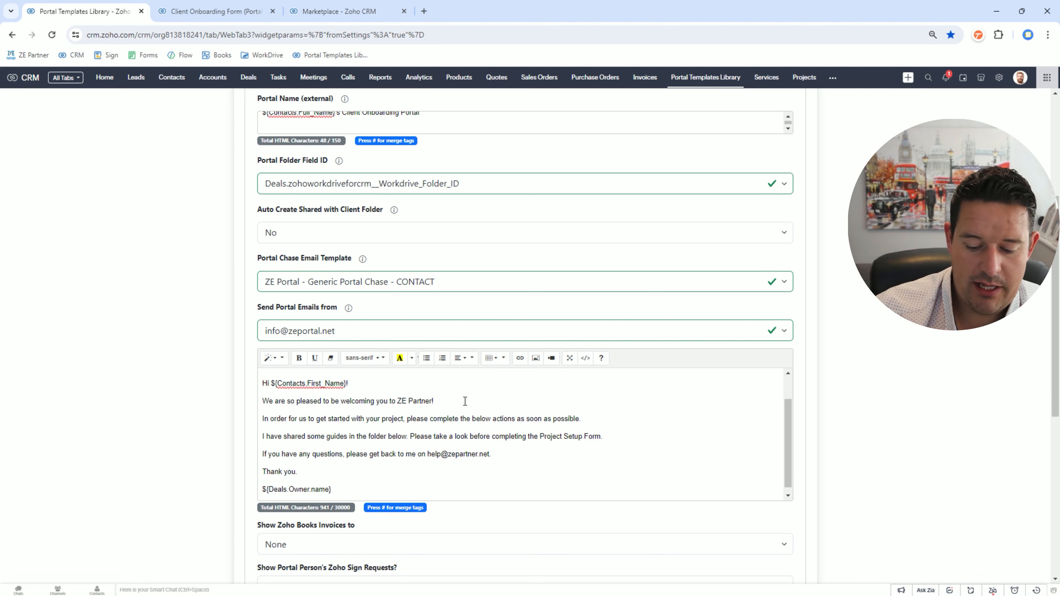
{"action": "type", "text": "#"}
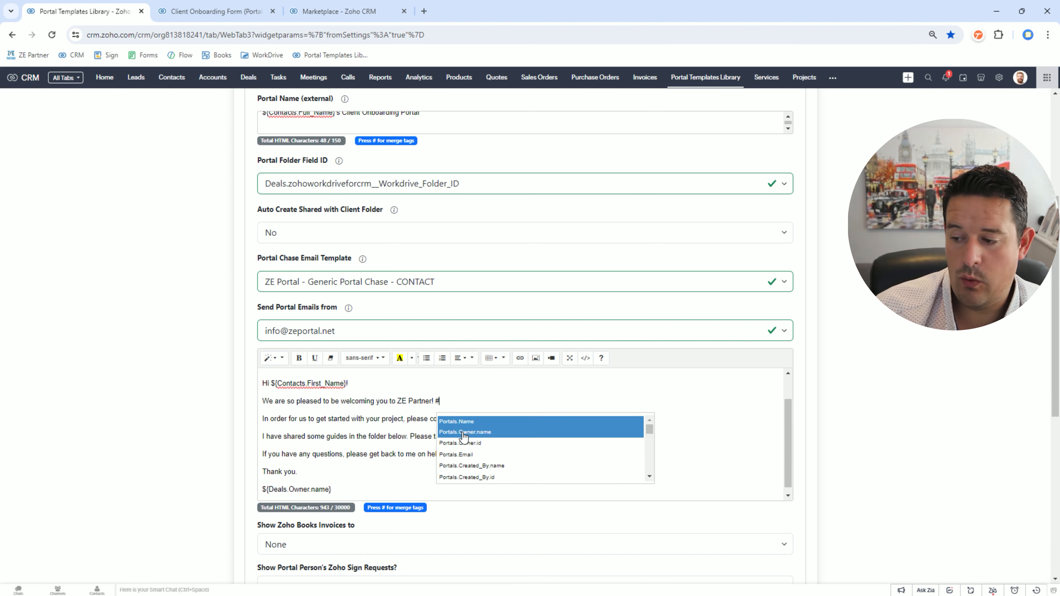
{"action": "scroll", "coordinate": [464, 443], "scroll_direction": "down", "scroll_amount": 10}
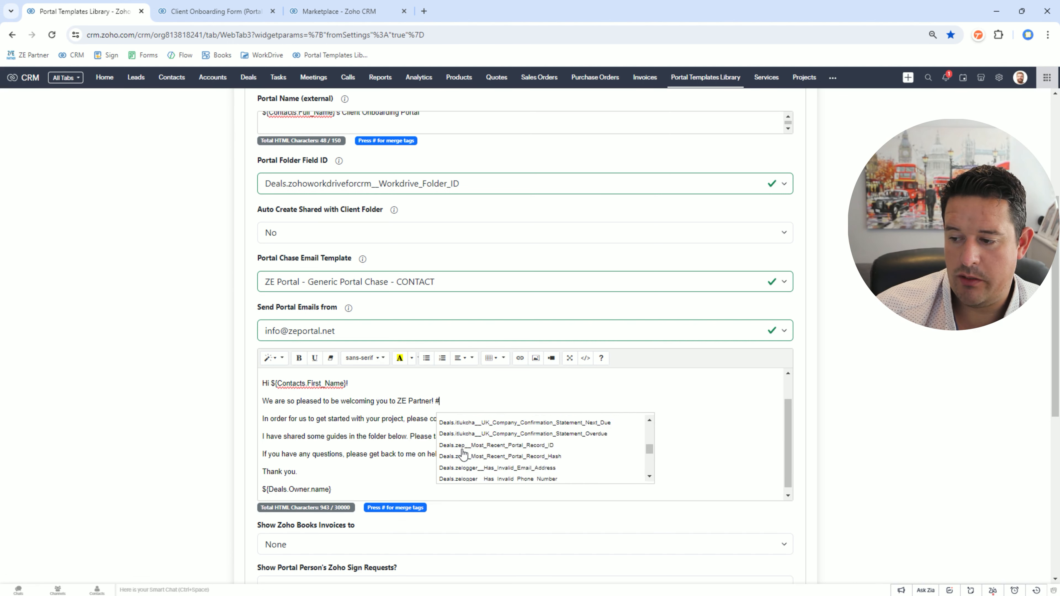
{"action": "scroll", "coordinate": [463, 453], "scroll_direction": "down", "scroll_amount": 8}
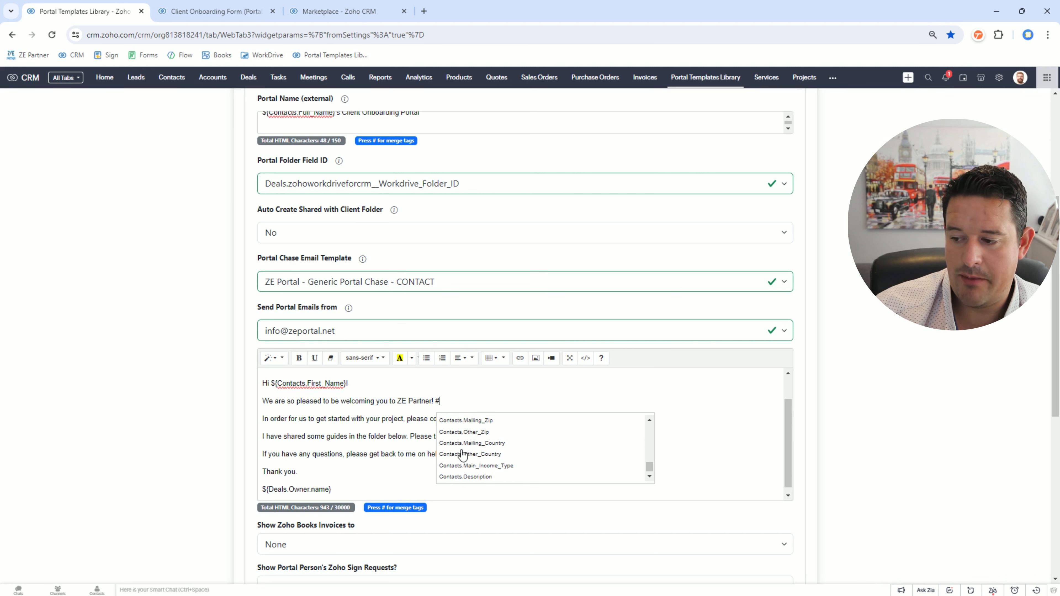
{"action": "scroll", "coordinate": [463, 454], "scroll_direction": "down", "scroll_amount": 1}
{"action": "type", "text": "ma"}
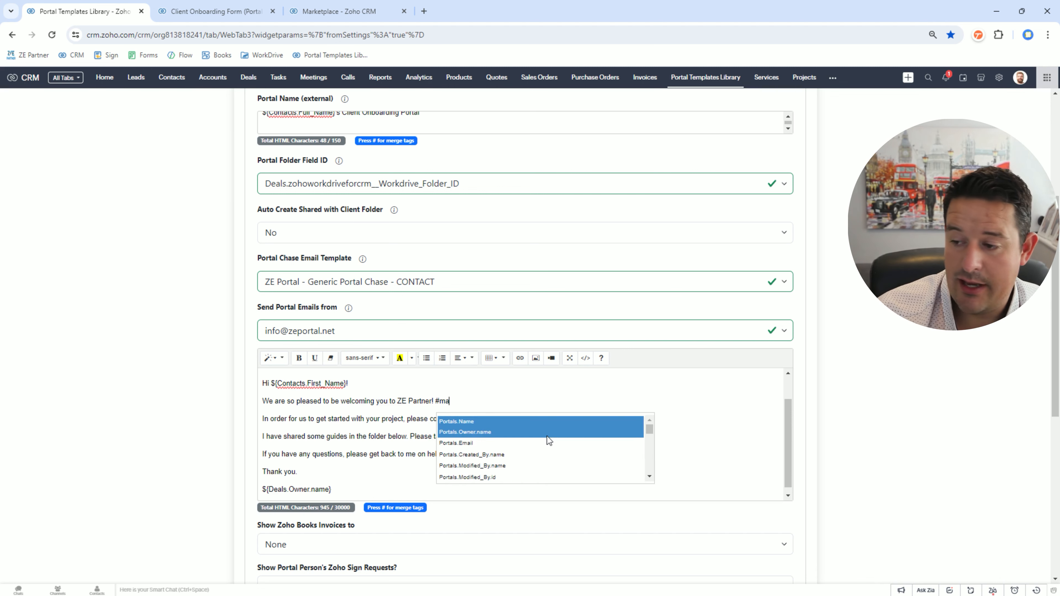
{"action": "type", "text": "iling"}
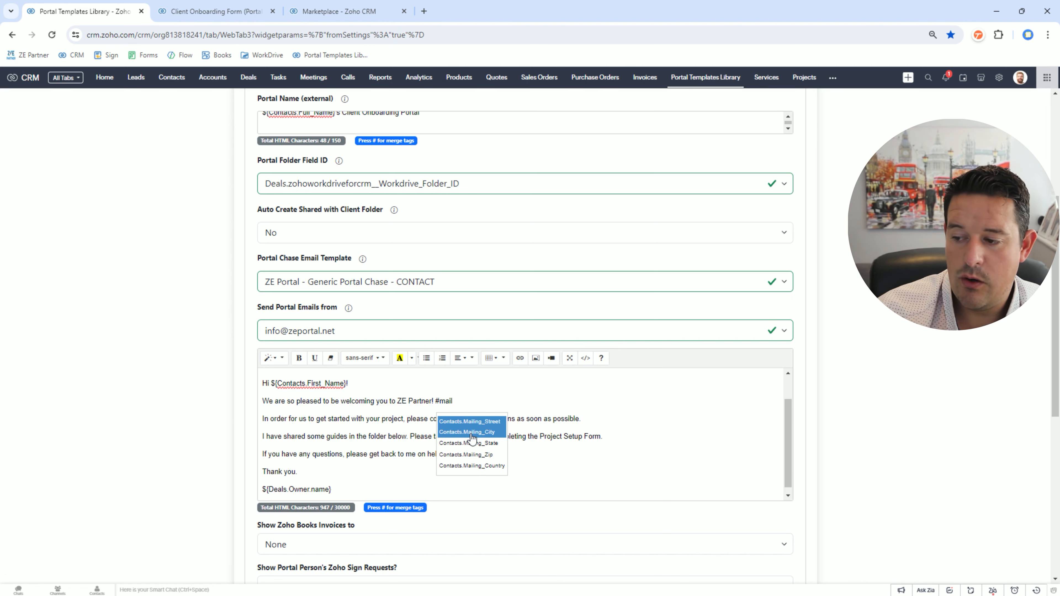
{"action": "key", "text": "BackSpace"}
{"action": "key", "text": "BackSpace"}
{"action": "key", "text": "BackSpace"}
{"action": "key", "text": "BackSpace"}
{"action": "type", "text": "dealname"}
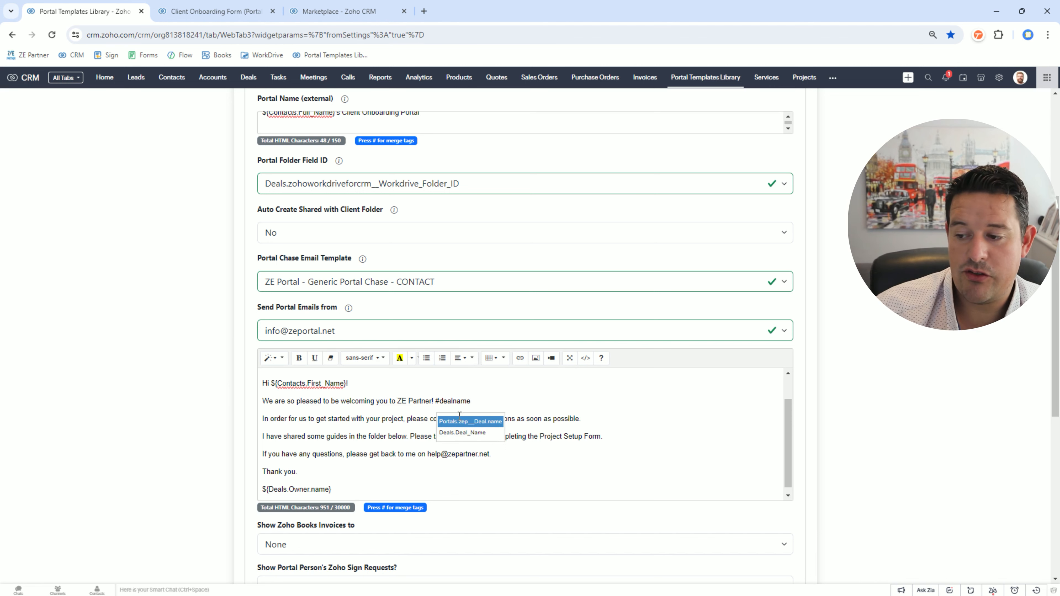
{"action": "left_click_drag", "start_coordinate": [473, 402], "coordinate": [434, 401]}
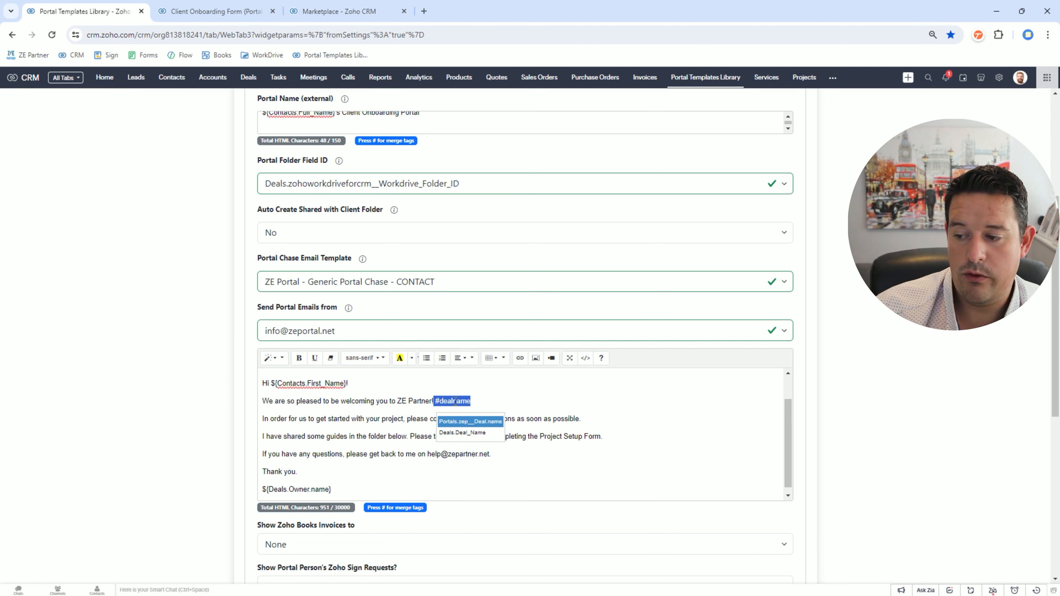
{"action": "key", "text": "BackSpace"}
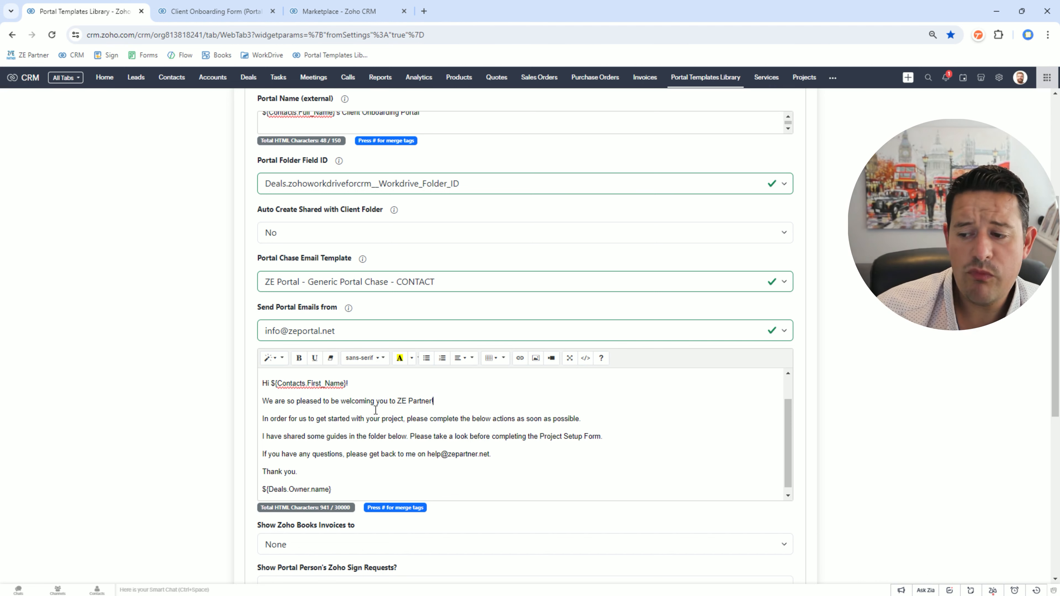
Replace ZE Partner with ACME Accounting in the welcome message's heading and body, and change the help contact to the ACME Accounting help email
{"action": "scroll", "coordinate": [376, 409], "scroll_direction": "up", "scroll_amount": 1}
{"action": "scroll", "coordinate": [409, 231], "scroll_direction": "up", "scroll_amount": 5}
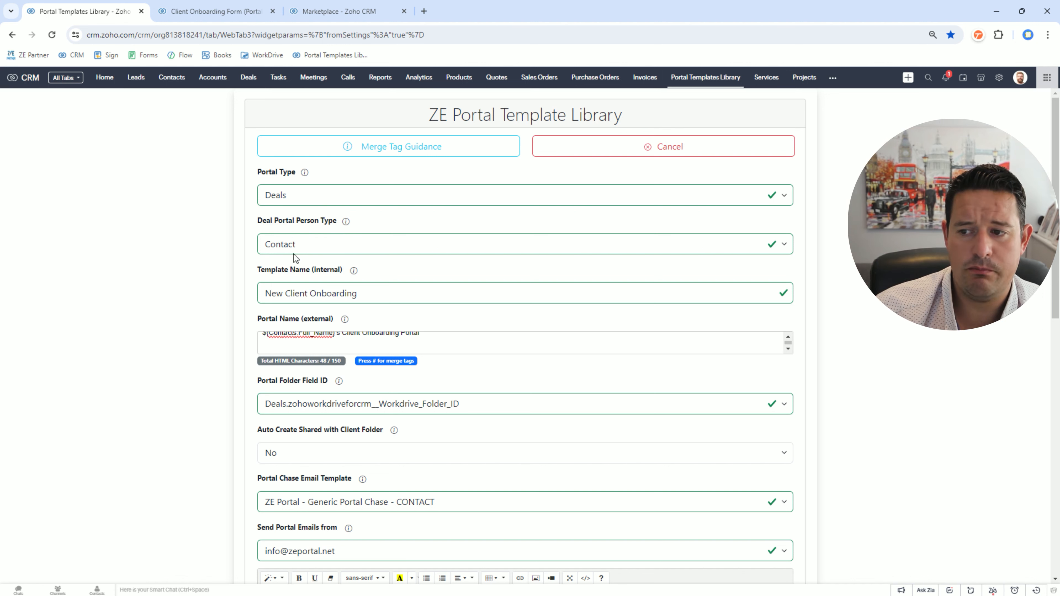
{"action": "scroll", "coordinate": [397, 282], "scroll_direction": "down", "scroll_amount": 8}
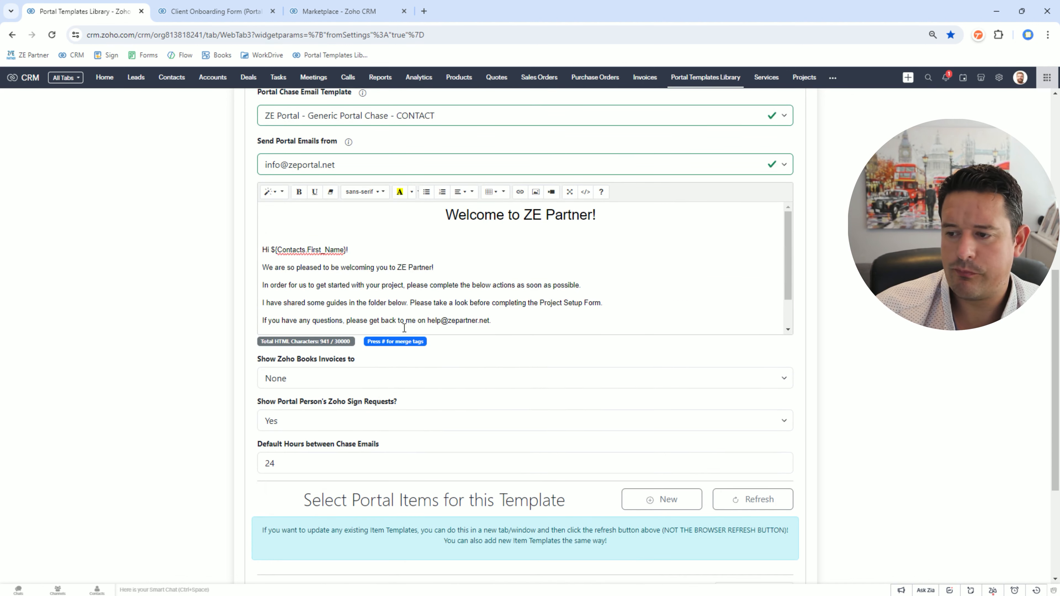
{"action": "scroll", "coordinate": [417, 311], "scroll_direction": "down", "scroll_amount": 1}
{"action": "scroll", "coordinate": [414, 321], "scroll_direction": "up", "scroll_amount": 1}
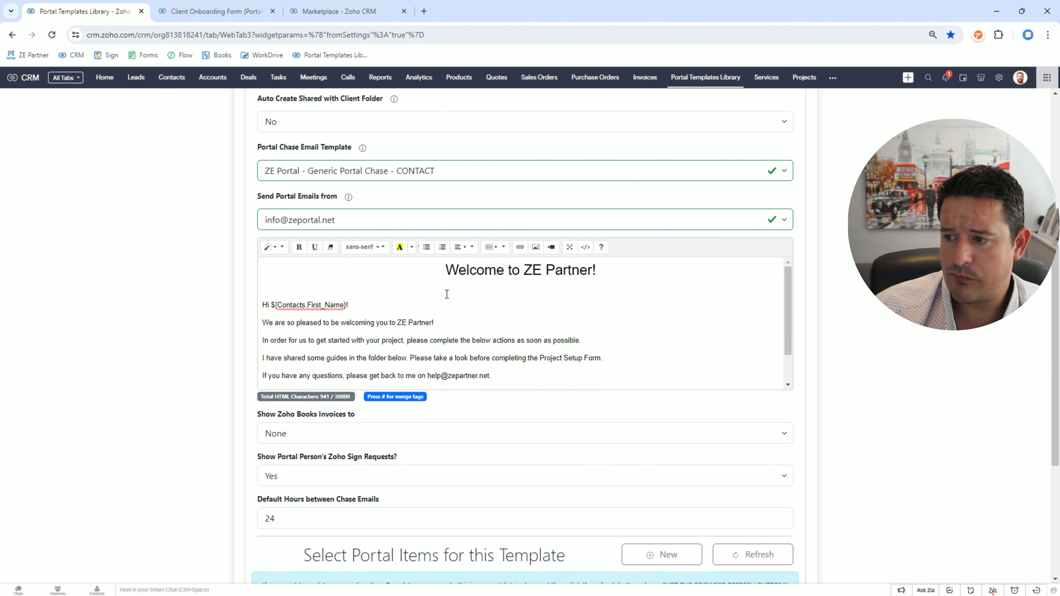
{"action": "left_click_drag", "start_coordinate": [526, 266], "coordinate": [593, 267]}
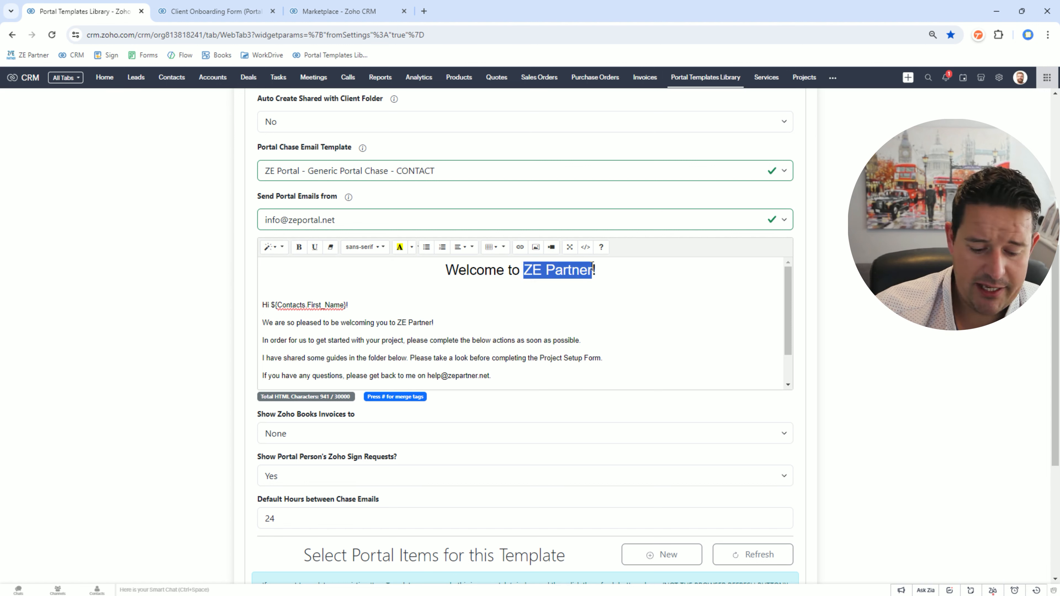
{"action": "type", "text": "ACME"}
{"action": "left_click_drag", "start_coordinate": [331, 373], "coordinate": [261, 373]}
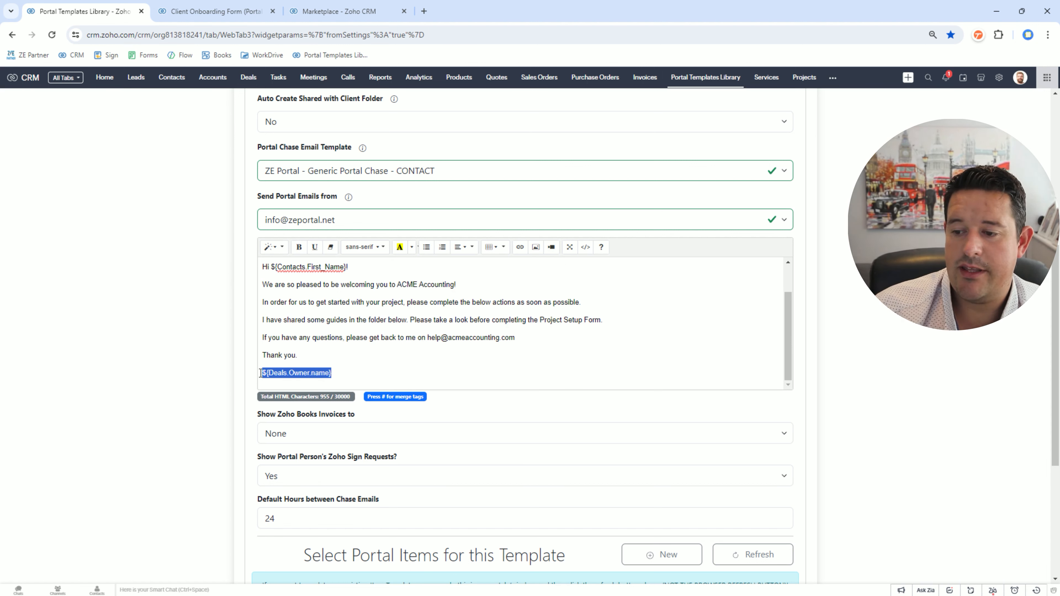
{"action": "left_click", "coordinate": [353, 373]}
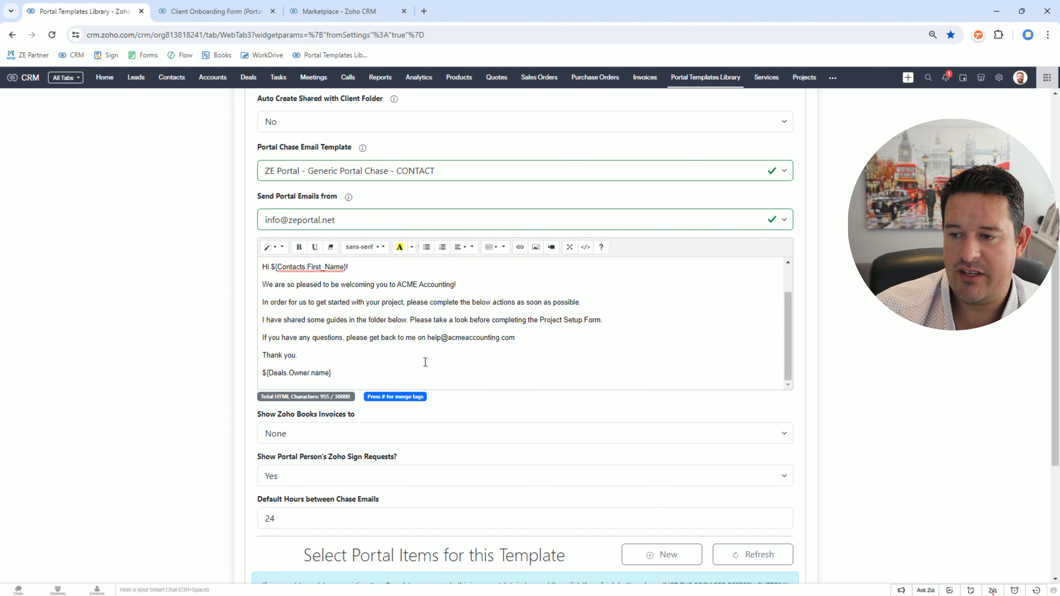
Set Show Zoho Books Invoices to Account of Linked Deal and keep Show Portal Person's Zoho Sign Requests at Yes
{"action": "scroll", "coordinate": [434, 363], "scroll_direction": "down", "scroll_amount": 3}
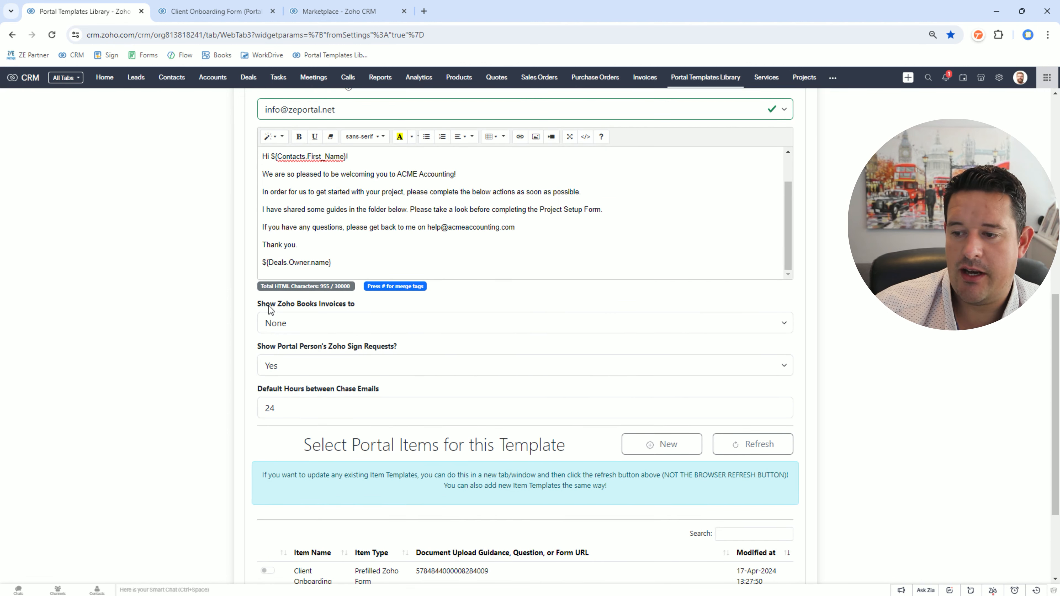
{"action": "left_click", "coordinate": [344, 326]}
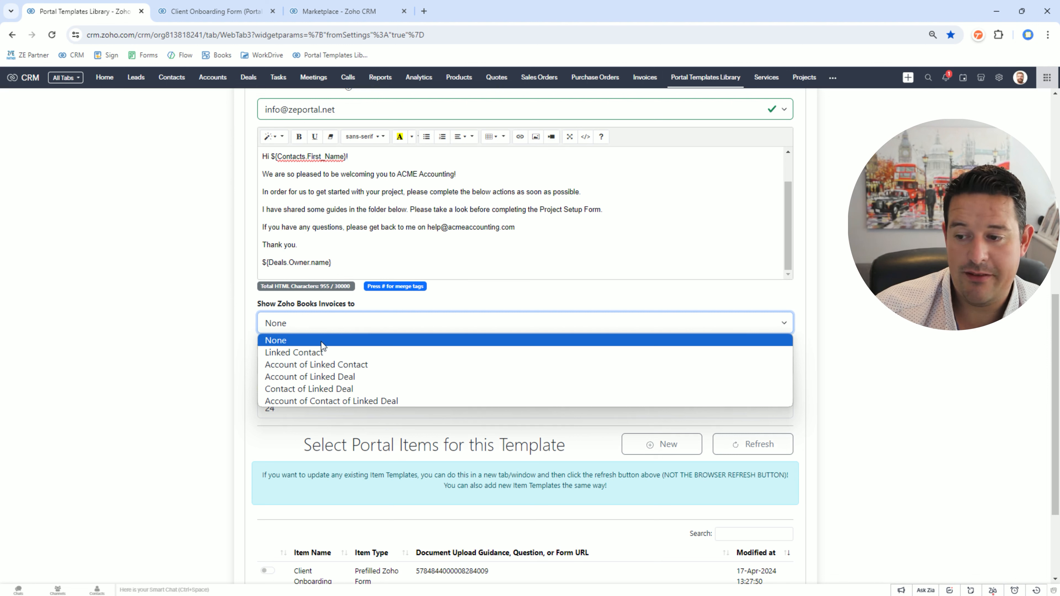
{"action": "left_click", "coordinate": [312, 376]}
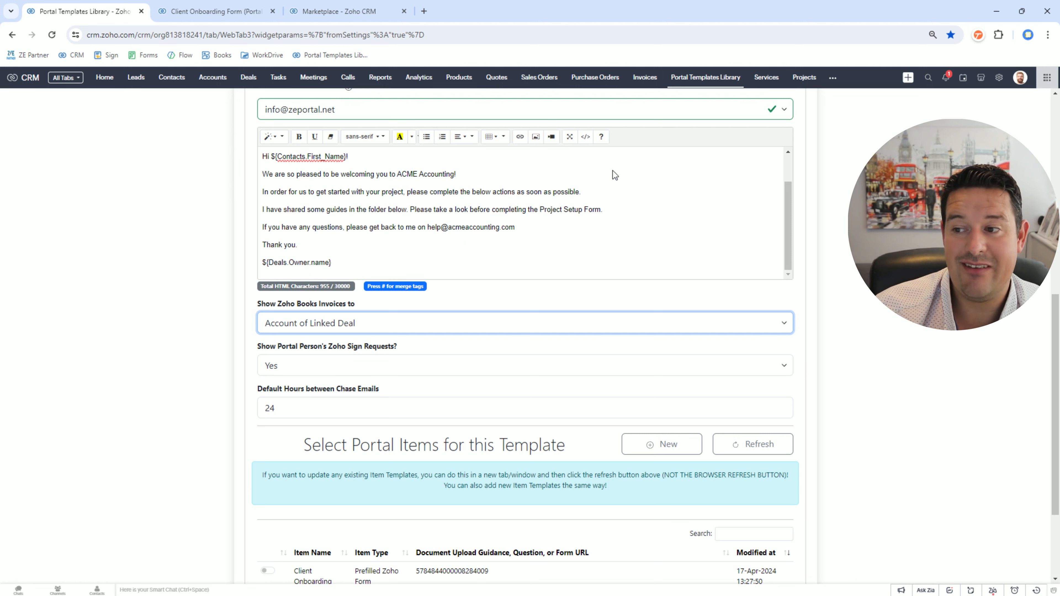
{"action": "left_click", "coordinate": [332, 368]}
{"action": "left_click", "coordinate": [333, 368]}
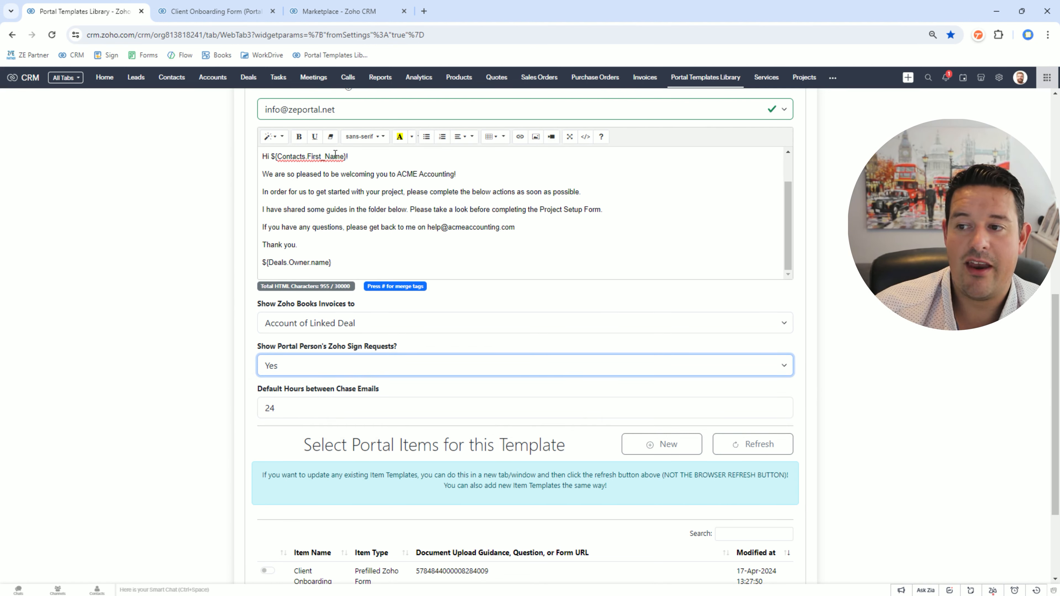
Set Default Hours between Chase Emails to 144
{"action": "scroll", "coordinate": [356, 339], "scroll_direction": "down", "scroll_amount": 3}
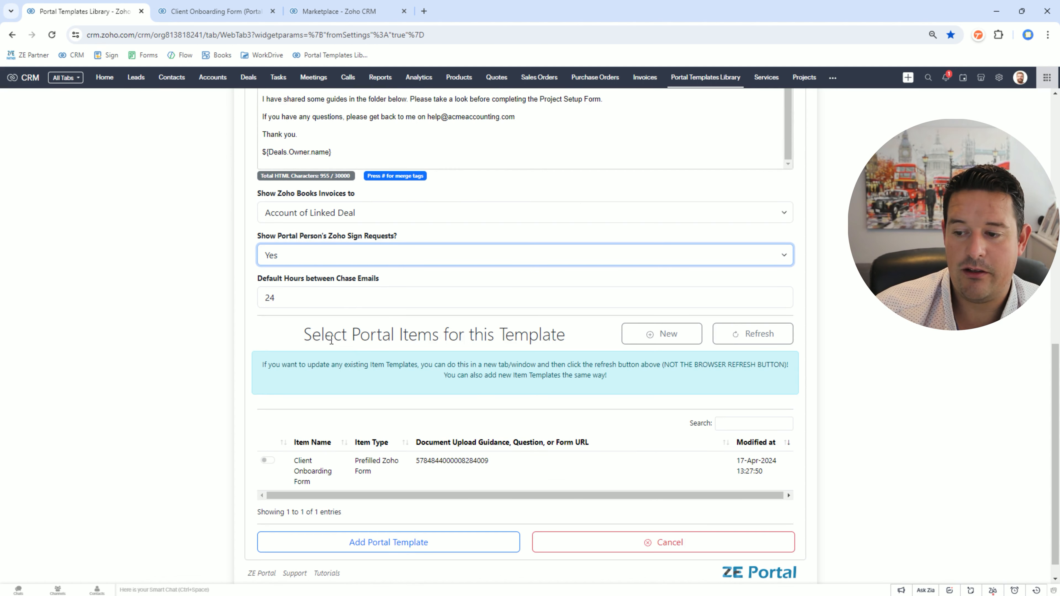
{"action": "left_click", "coordinate": [292, 299]}
{"action": "left_click_drag", "start_coordinate": [285, 300], "coordinate": [199, 300]}
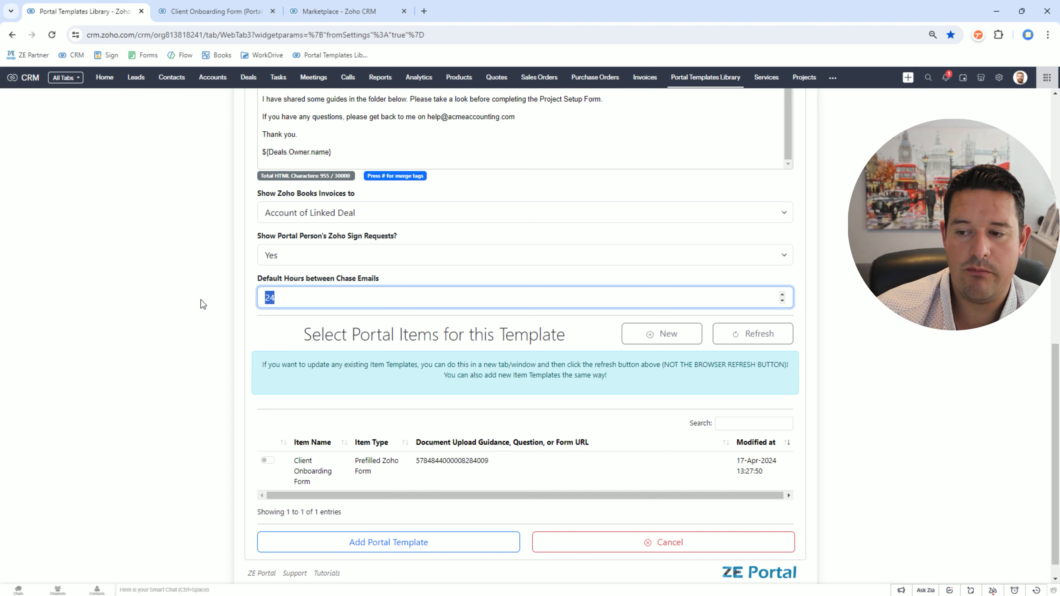
{"action": "type", "text": "144"}
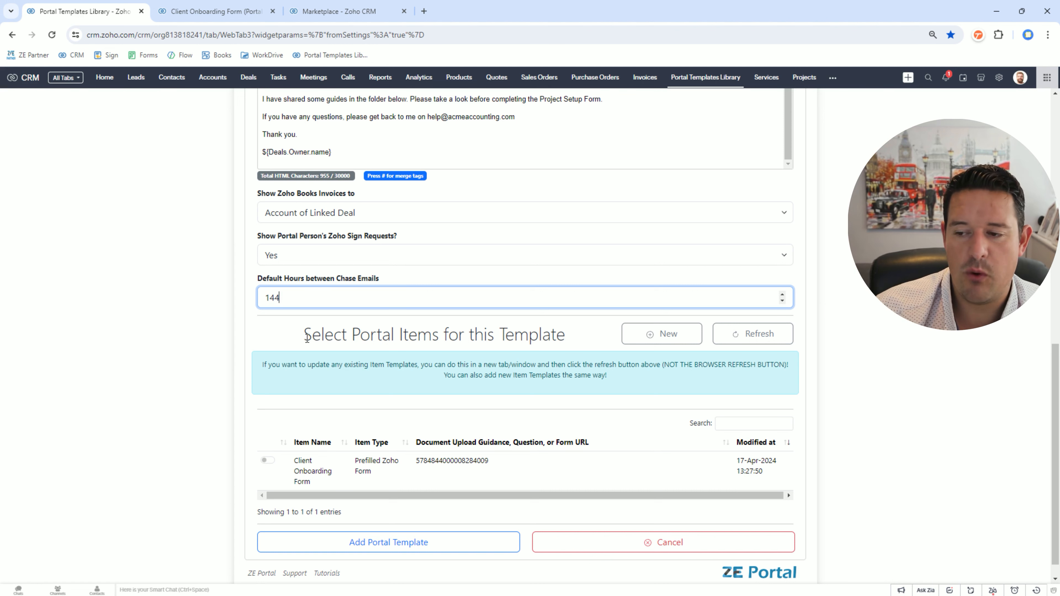
{"action": "left_click", "coordinate": [242, 324]}
{"action": "scroll", "coordinate": [253, 328], "scroll_direction": "down", "scroll_amount": 1}
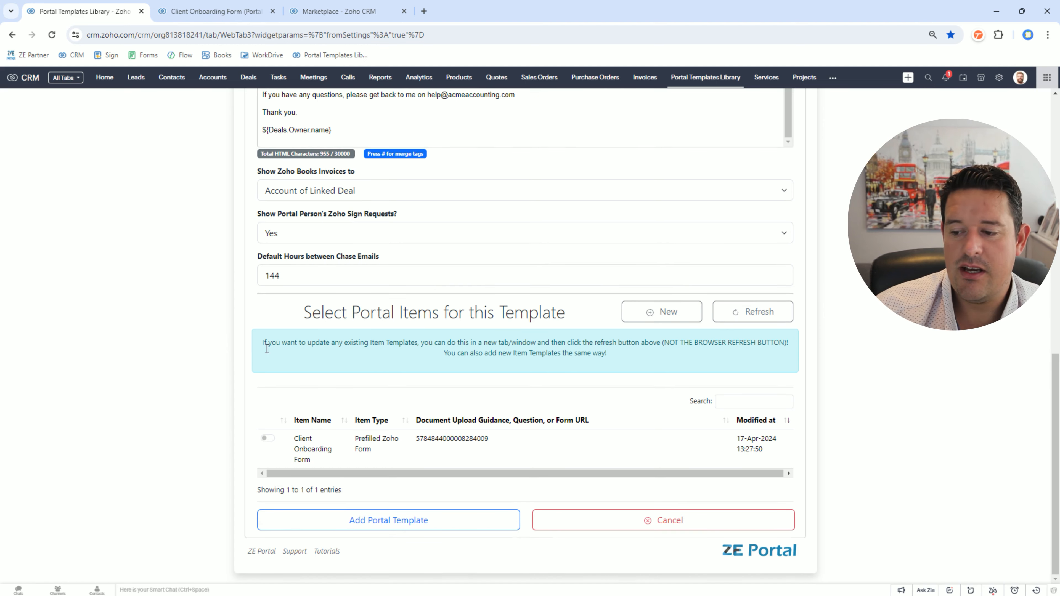
{"action": "left_click_drag", "start_coordinate": [284, 276], "coordinate": [178, 282]}
{"action": "left_click", "coordinate": [180, 288]}
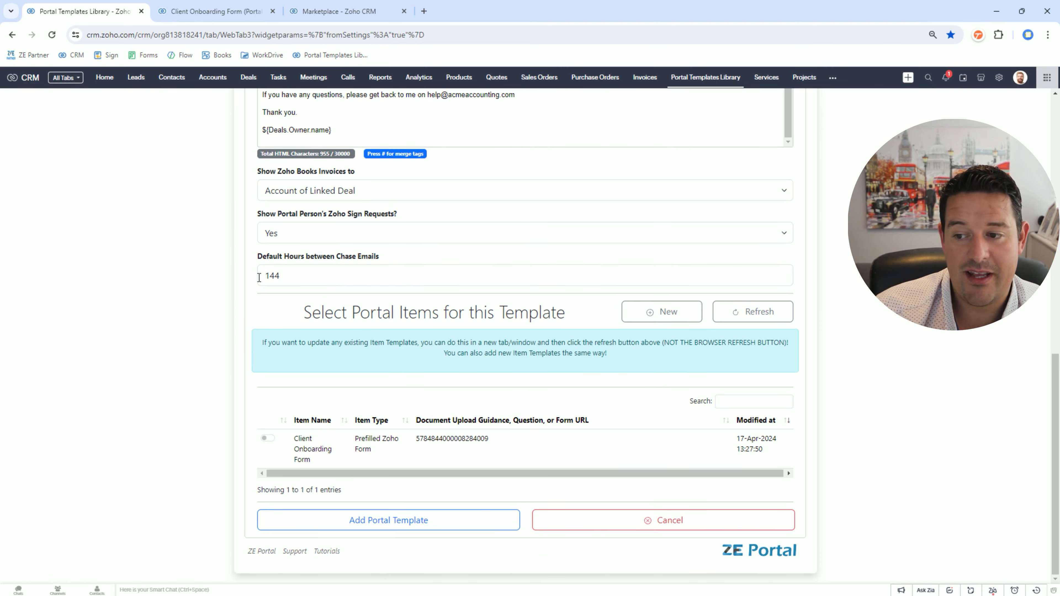
{"action": "left_click_drag", "start_coordinate": [259, 276], "coordinate": [287, 281]}
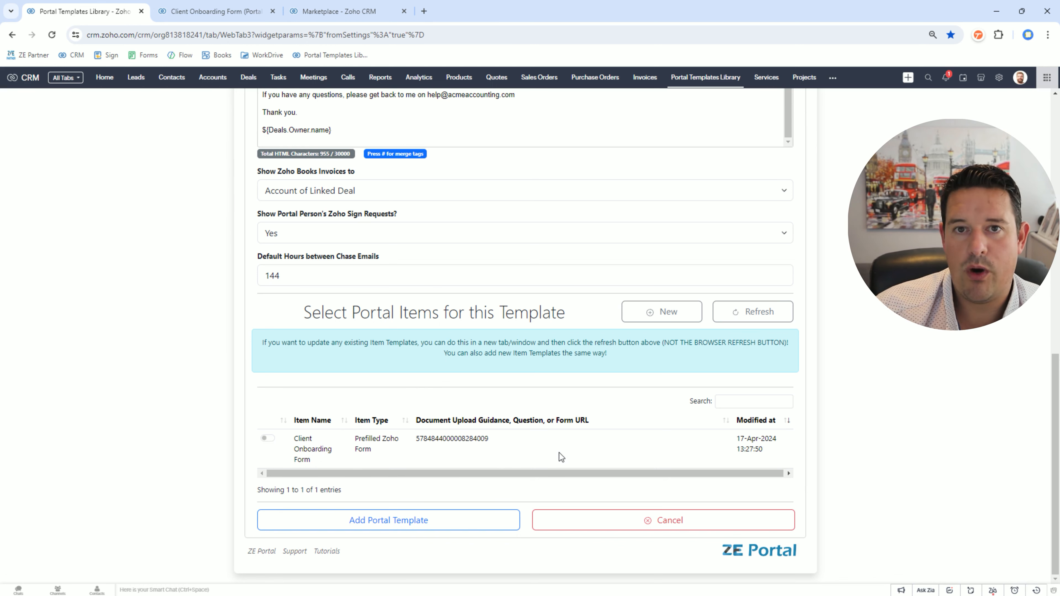
Start a new item template from the portal items section, with portal type Deals and deal person type Contacts
{"action": "left_click", "coordinate": [653, 316]}
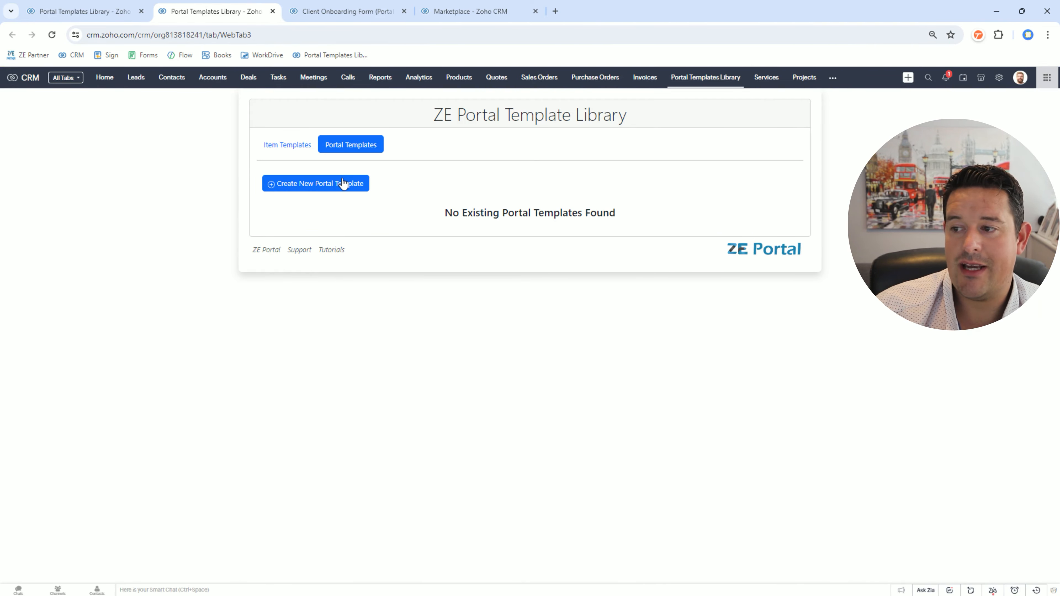
{"action": "left_click", "coordinate": [296, 157]}
{"action": "left_click", "coordinate": [304, 184]}
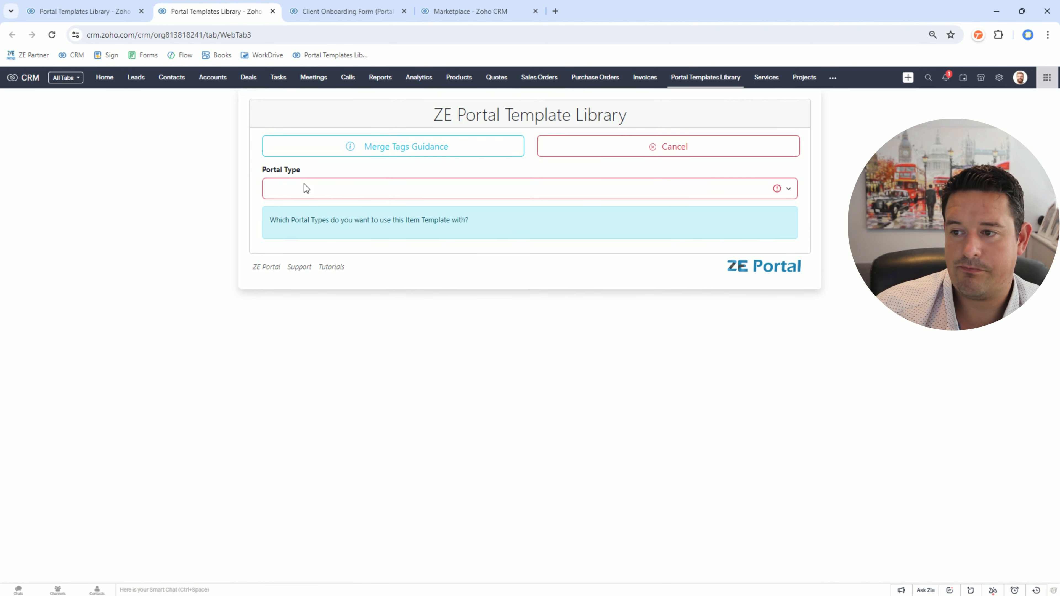
{"action": "left_click", "coordinate": [309, 191]}
{"action": "left_click", "coordinate": [308, 207]}
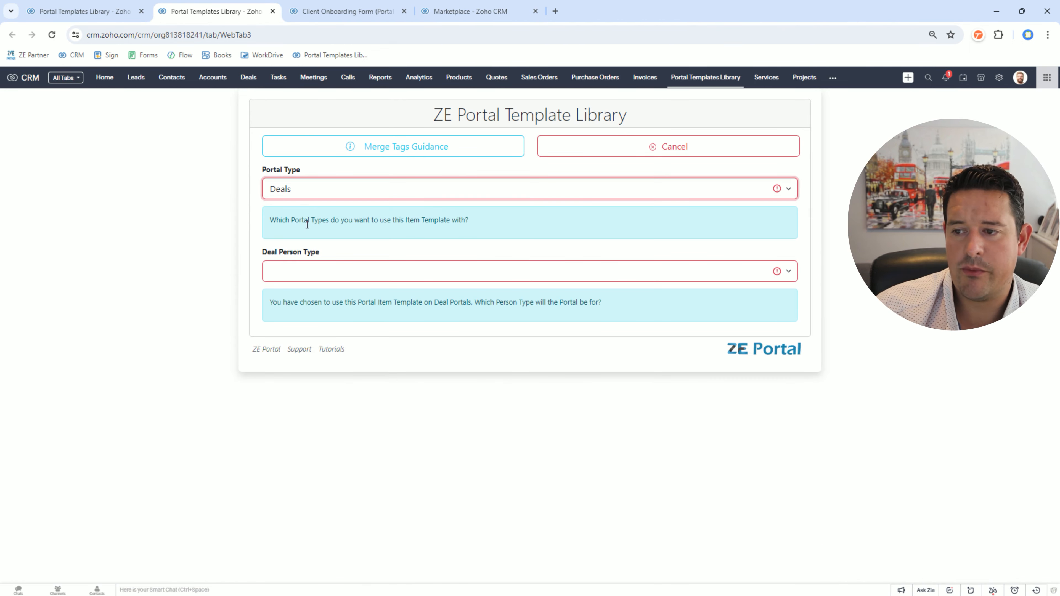
{"action": "left_click", "coordinate": [297, 271]}
{"action": "left_click", "coordinate": [302, 288]}
{"action": "scroll", "coordinate": [348, 333], "scroll_direction": "down", "scroll_amount": 1}
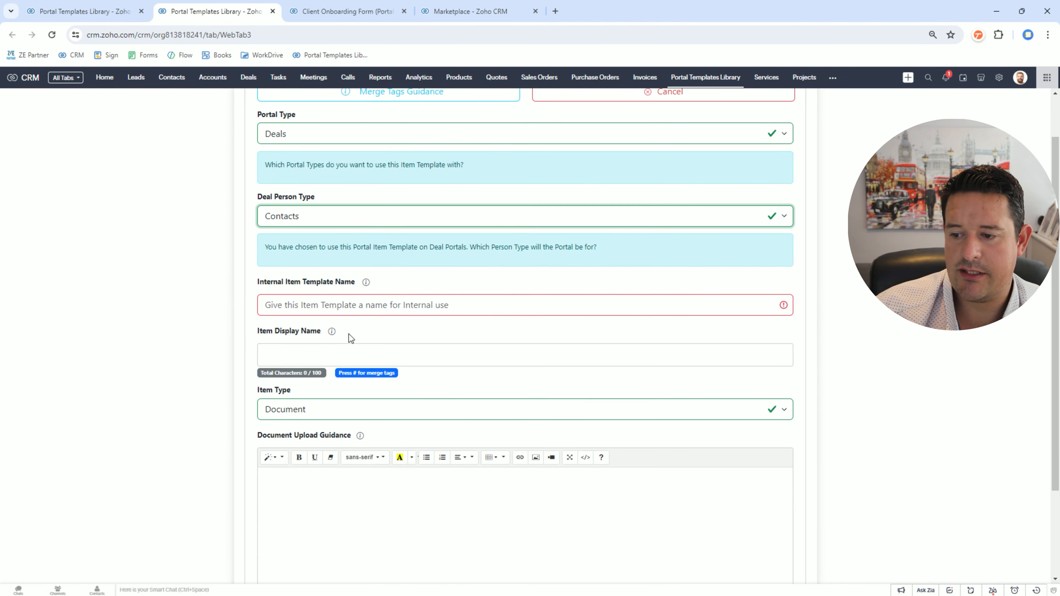
Enter "Deal Contact Proof of Address" as the internal item template name
{"action": "left_click", "coordinate": [326, 304]}
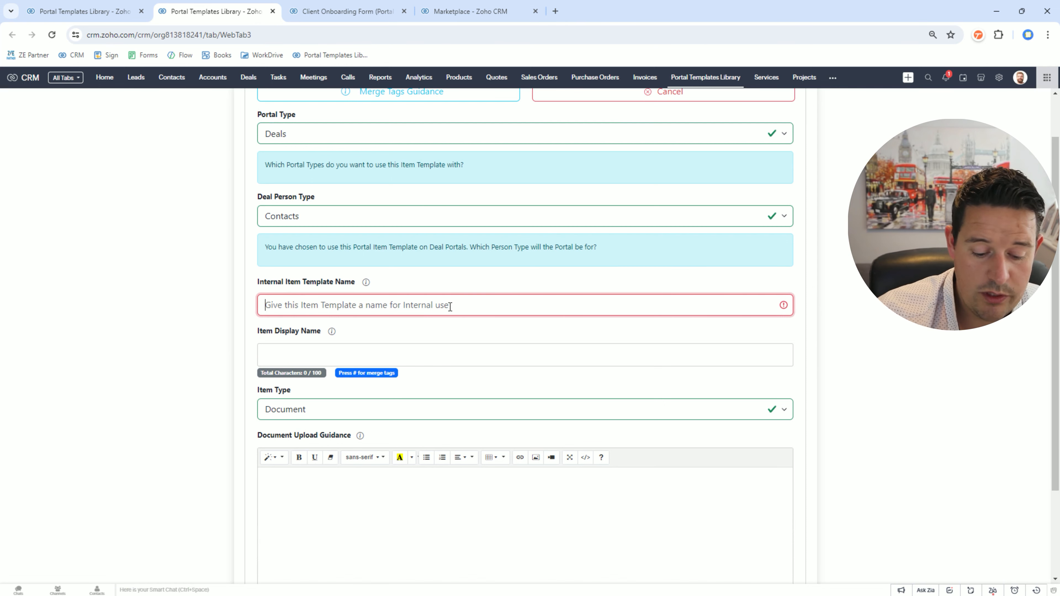
{"action": "type", "text": "Co"}
{"action": "type", "text": "eal "}
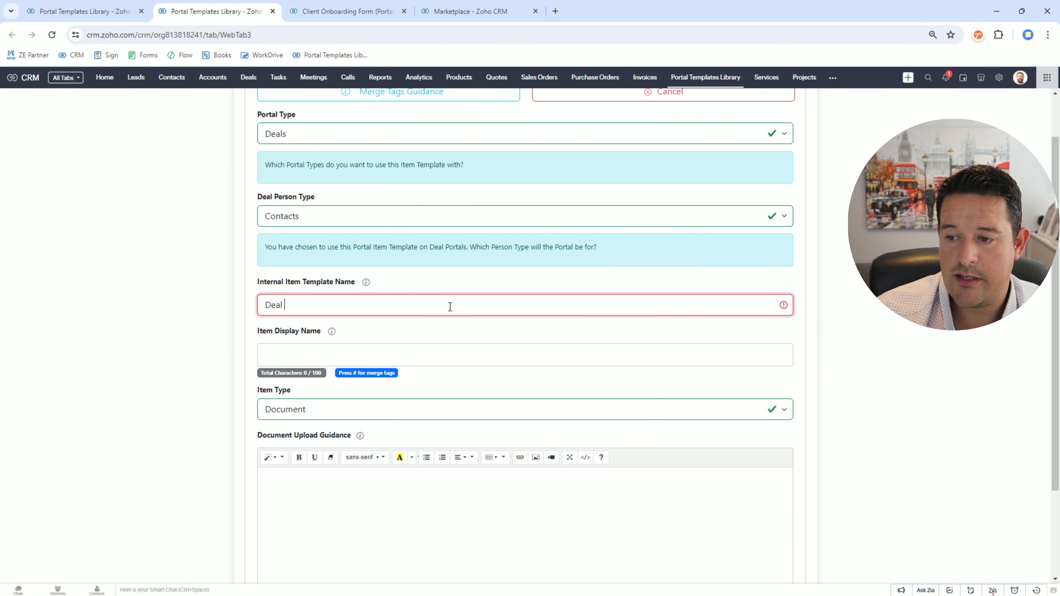
{"action": "type", "text": "Contact Proof o"}
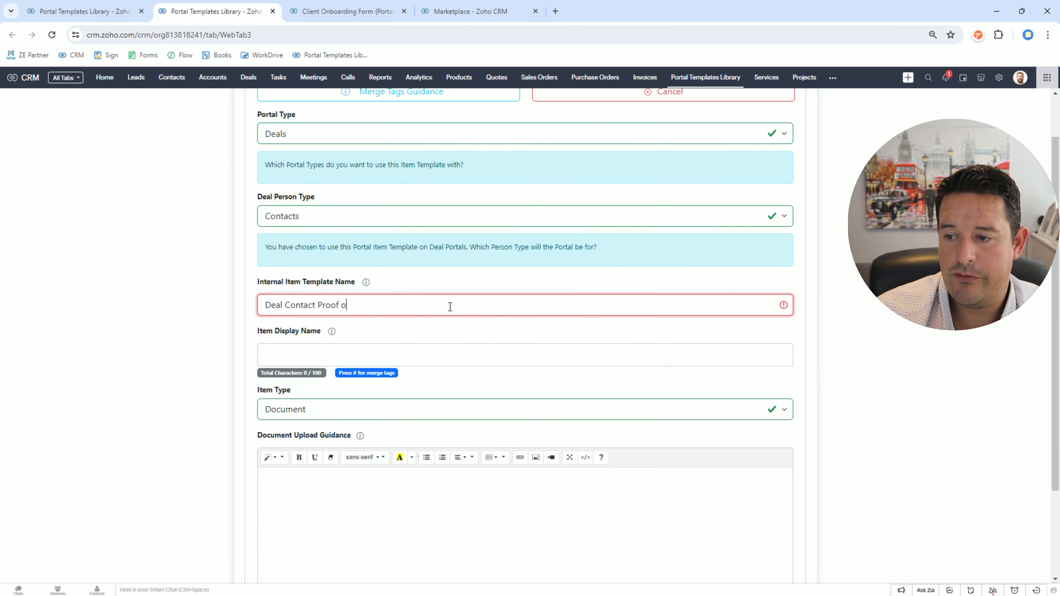
{"action": "type", "text": "f Address"}
{"action": "key", "text": "Tab"}
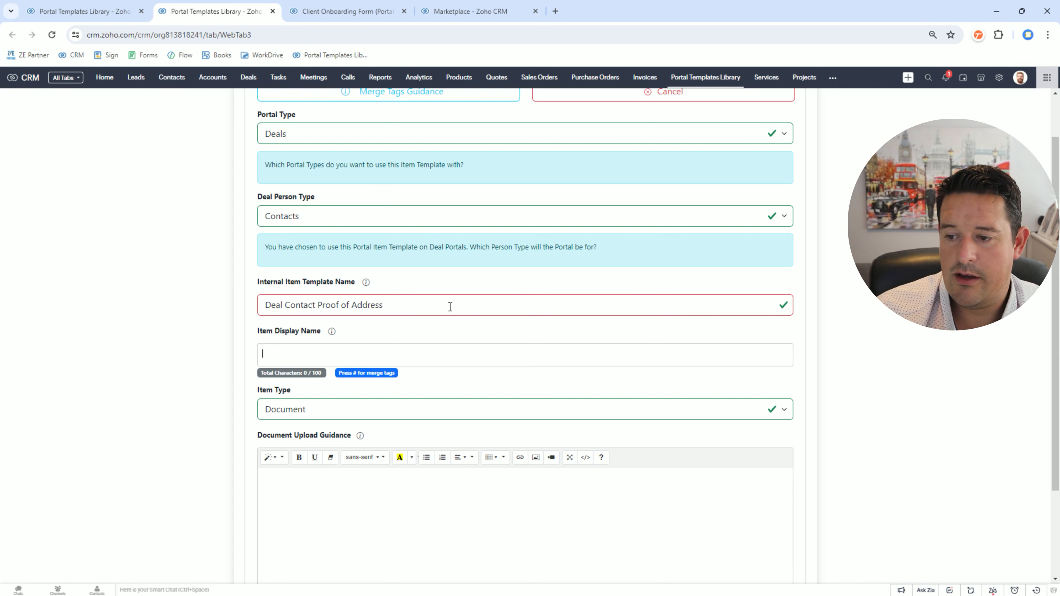
Set the item display name to "${Contacts.Full_Name}'s Proof of Address", using the contact full name merge tag
{"action": "type", "text": "#full"}
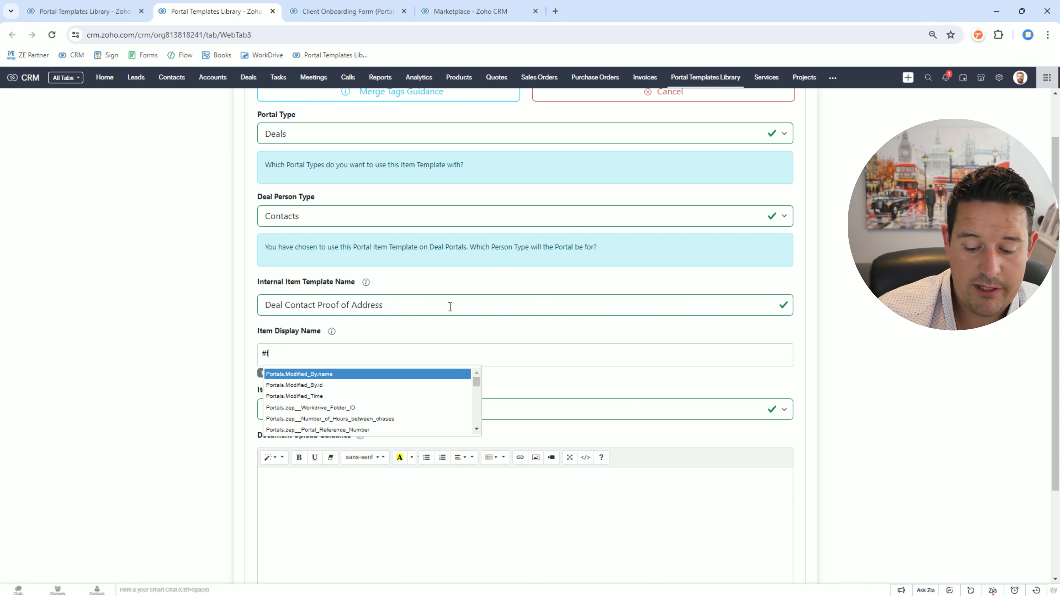
{"action": "key", "text": "Return"}
{"action": "type", "text": "'s Proof of Address"}
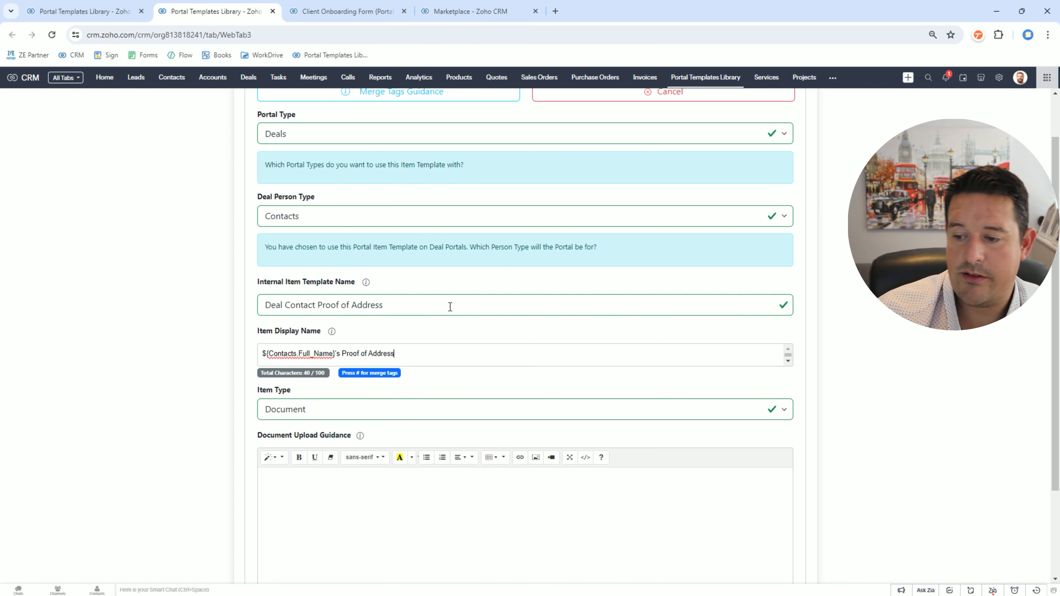
Fill the document upload guidance with the proof of address text, covering the 3-month date requirement and the bulleted list of accepted documents
{"action": "scroll", "coordinate": [293, 380], "scroll_direction": "down", "scroll_amount": 3}
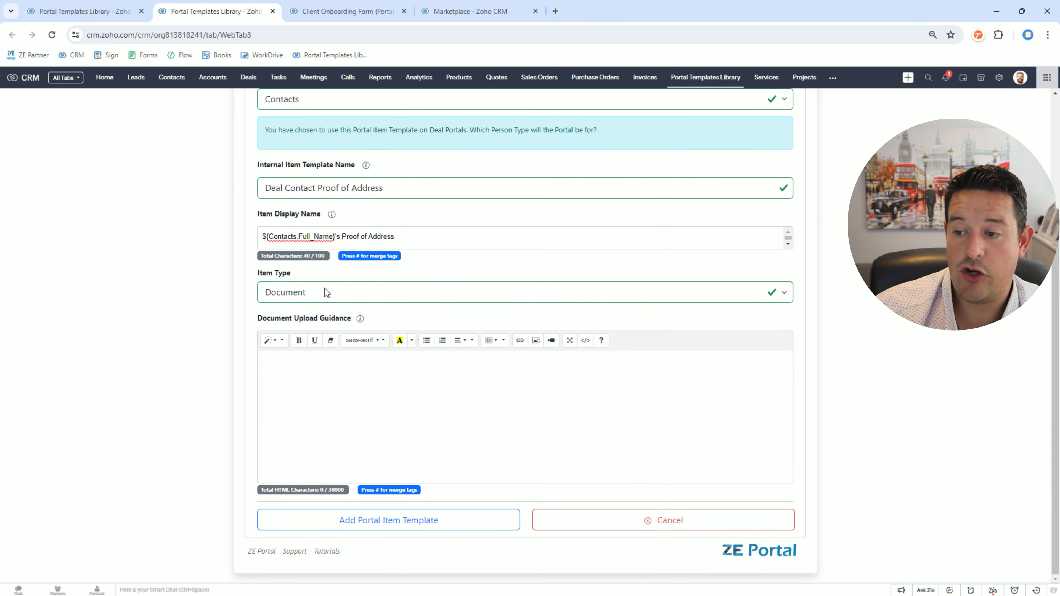
{"action": "left_click", "coordinate": [425, 446]}
{"action": "type", "text": "The document should be dated within the last 3 months and clearly state both the individual's address and their full name. We accept the following documents as proof of address: driving licence bank statement mortgage statement utility bill residence card credit card statement council tax letter"}
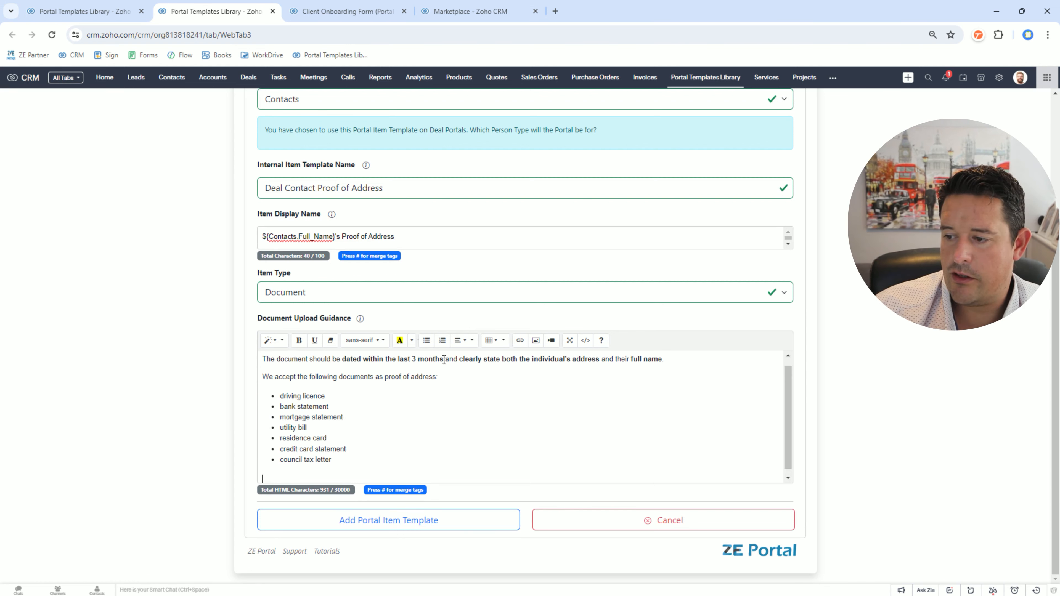
Replace the word "both" in the guidance's first sentence with the contact full name merge tag followed by "'s"
{"action": "double_click", "coordinate": [506, 359]}
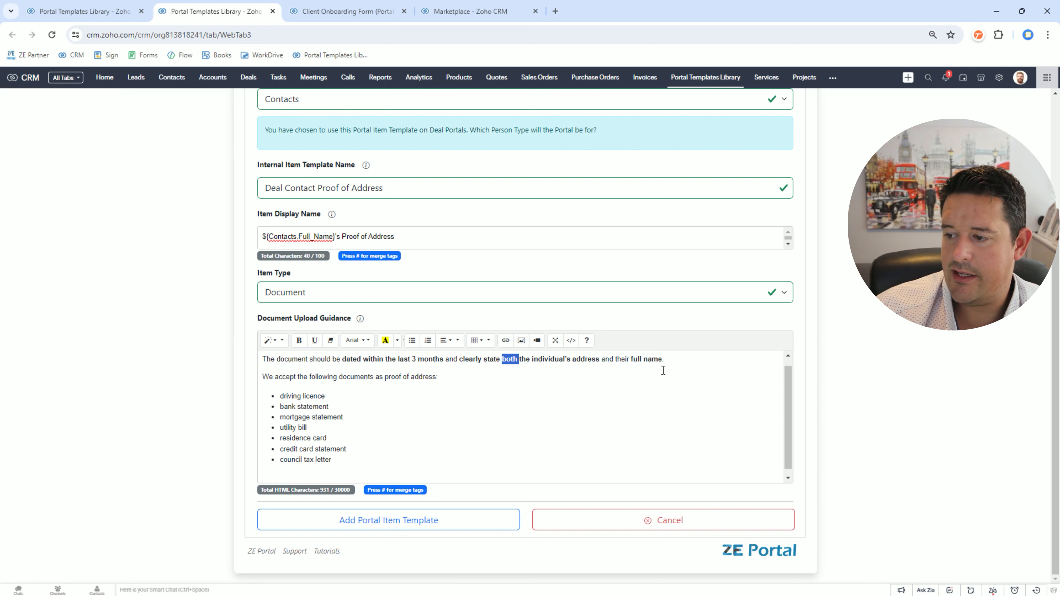
{"action": "type", "text": "#full"}
{"action": "key", "text": "Return"}
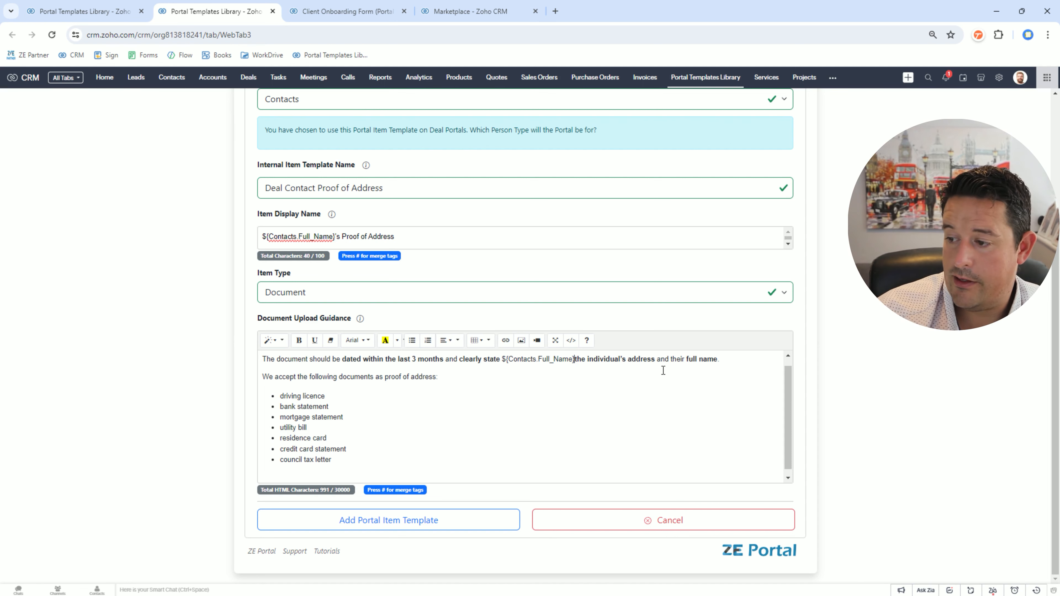
{"action": "type", "text": ";s"}
{"action": "key", "text": "BackSpace"}
{"action": "key", "text": "BackSpace"}
{"action": "key", "text": "BackSpace"}
{"action": "type", "text": "'s"}
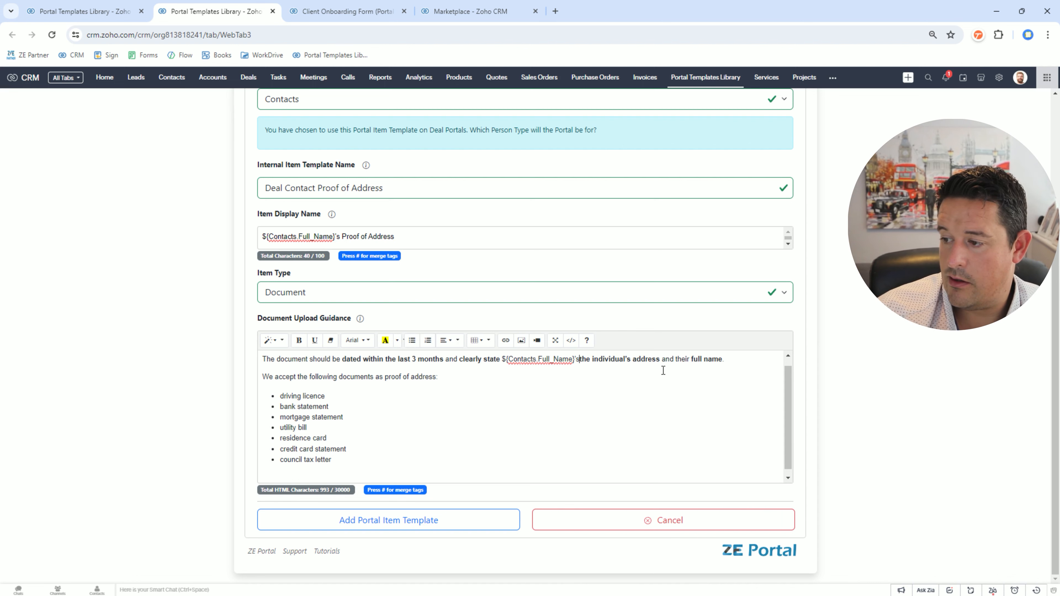
Make "${Contacts.Full_Name}'s" bold in the guidance's first sentence
{"action": "key", "text": "shift+Left"}
{"action": "key", "text": "shift+Left"}
{"action": "key", "text": "shift+Left"}
{"action": "key", "text": "shift+Left"}
{"action": "key", "text": "shift+Left"}
{"action": "key", "text": "shift+Left"}
{"action": "key", "text": "shift+Left"}
{"action": "key", "text": "shift+Left"}
{"action": "key", "text": "shift+Left"}
{"action": "key", "text": "shift+Left"}
{"action": "key", "text": "shift+Left"}
{"action": "key", "text": "shift+Left"}
{"action": "key", "text": "shift+Left"}
{"action": "key", "text": "shift+Left"}
{"action": "key", "text": "shift+Left"}
{"action": "key", "text": "shift+Left"}
{"action": "key", "text": "shift+Left"}
{"action": "key", "text": "shift+Left"}
{"action": "key", "text": "shift+Left"}
{"action": "key", "text": "shift+Left"}
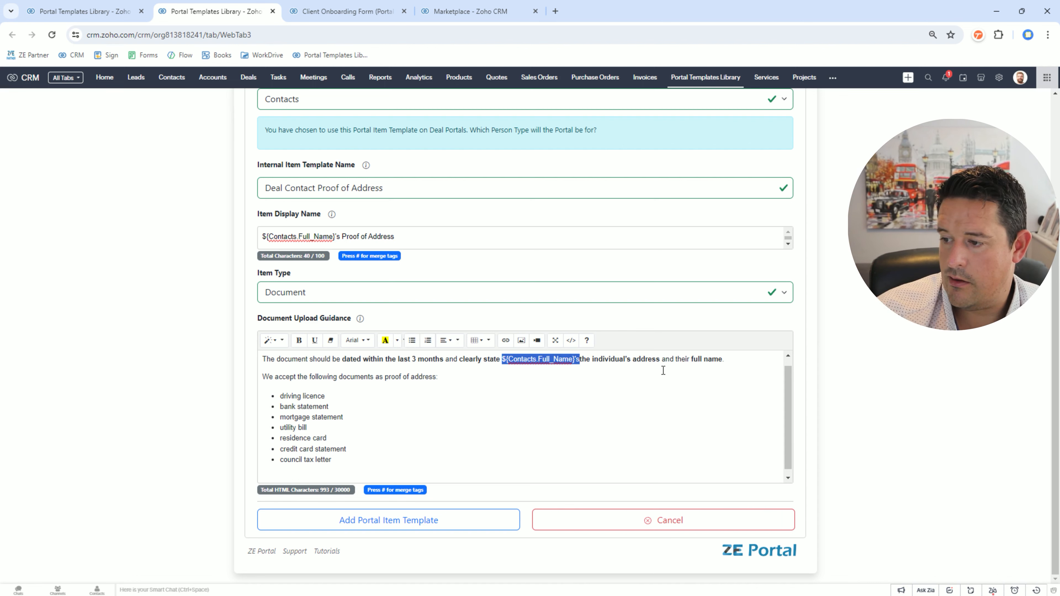
{"action": "key", "text": "ctrl+b"}
{"action": "key", "text": "Right"}
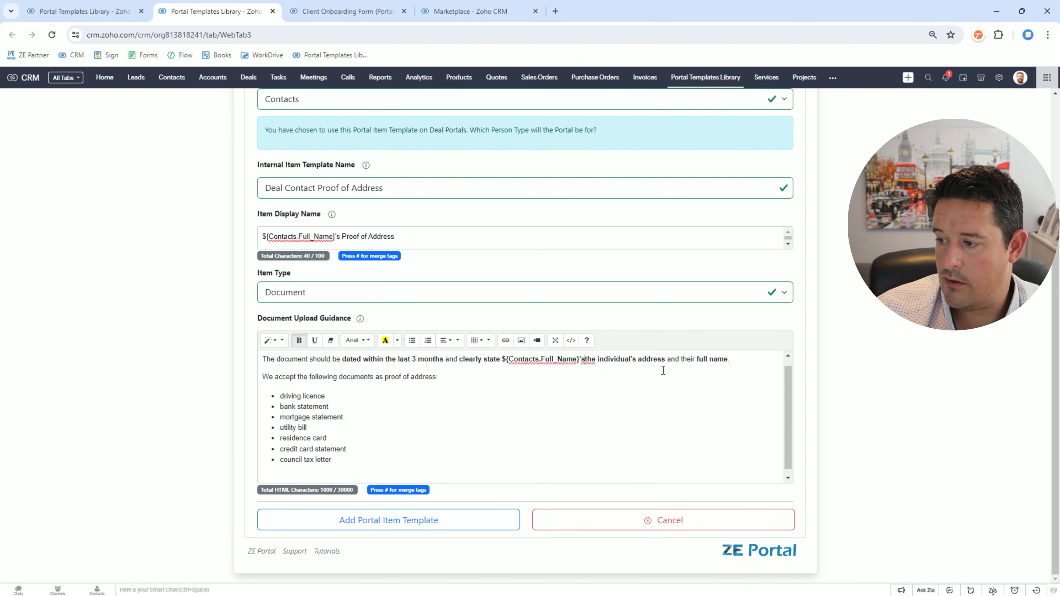
Delete "the individual's address and their" from the first sentence, so it ends with "clearly state ${Contacts.Full_Name}'s full name"
{"action": "key", "text": "Delete"}
{"action": "key", "text": "Delete"}
{"action": "key", "text": "Delete"}
{"action": "key", "text": "Delete"}
{"action": "key", "text": "Delete"}
{"action": "key", "text": "Delete"}
{"action": "key", "text": "Delete"}
{"action": "key", "text": "Delete"}
{"action": "key", "text": "Delete"}
{"action": "key", "text": "Delete"}
{"action": "key", "text": "Delete"}
{"action": "key", "text": "Delete"}
{"action": "key", "text": "Delete"}
{"action": "key", "text": "Delete"}
{"action": "key", "text": "Delete"}
{"action": "key", "text": "Delete"}
{"action": "key", "text": "Delete"}
{"action": "key", "text": "Delete"}
{"action": "key", "text": "Delete"}
{"action": "key", "text": "Delete"}
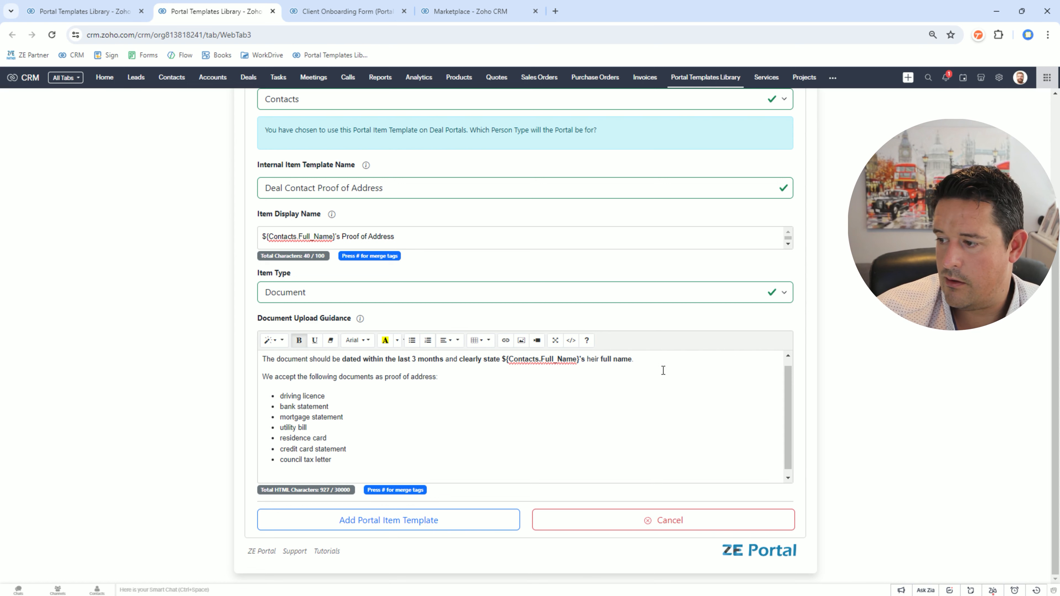
{"action": "key", "text": "Delete"}
{"action": "key", "text": "Delete"}
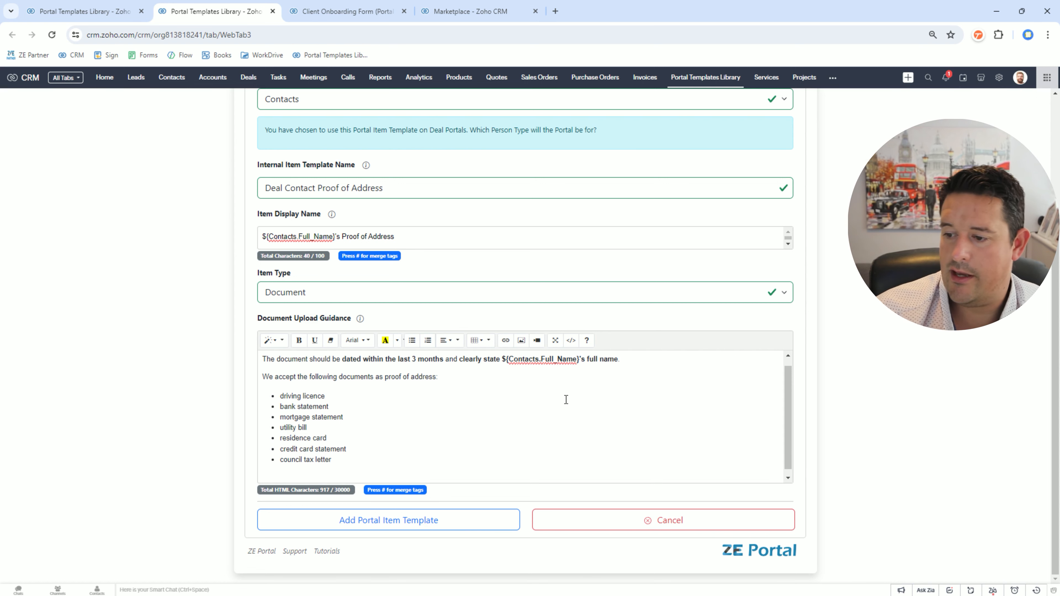
Add the proof of address item template and start a similar item template prefilled from it
{"action": "scroll", "coordinate": [492, 417], "scroll_direction": "down", "scroll_amount": 1}
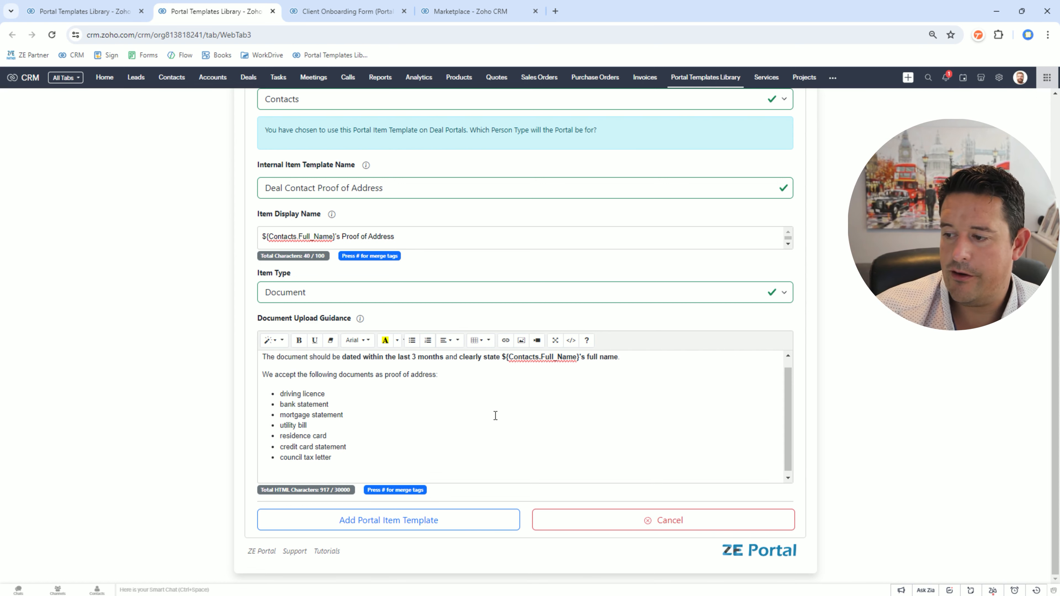
{"action": "left_click", "coordinate": [391, 521]}
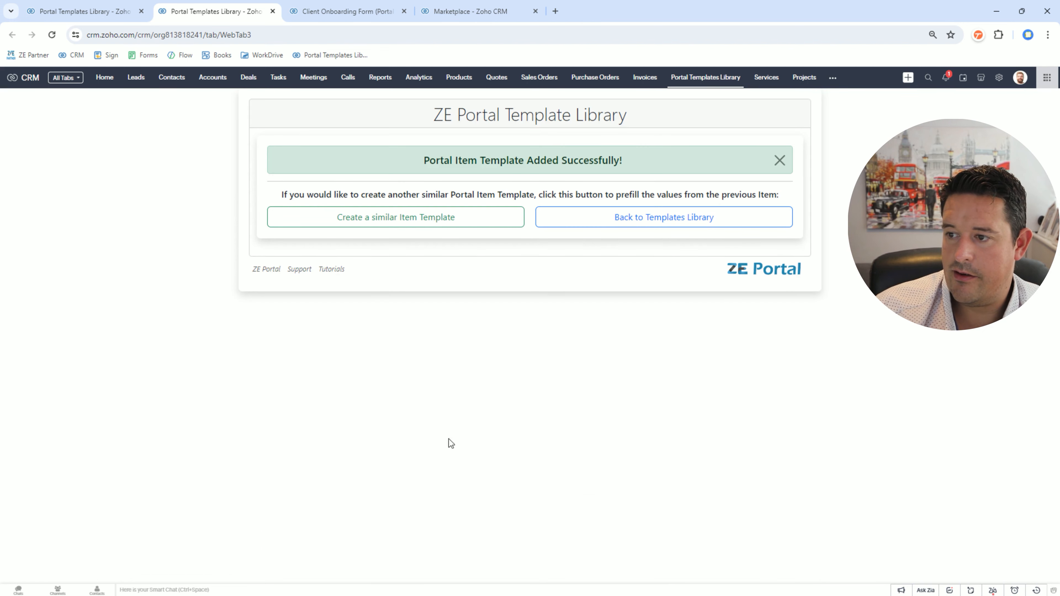
{"action": "left_click", "coordinate": [396, 225]}
{"action": "scroll", "coordinate": [392, 267], "scroll_direction": "down", "scroll_amount": 3}
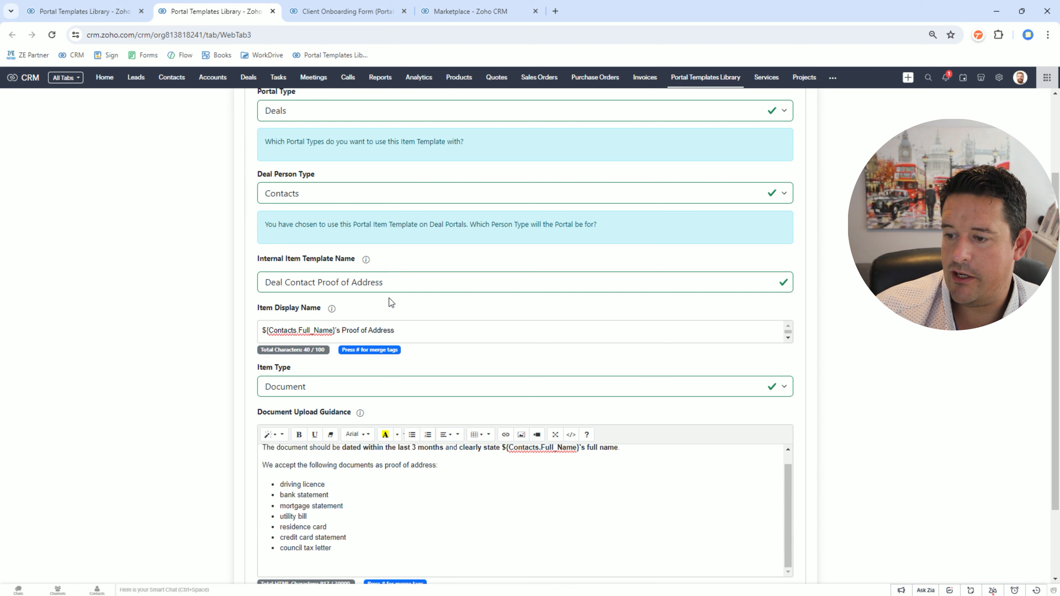
Change the internal name to "Deal Contact Proof of ID" and the display name to "${Contacts.Full_Name}'s Proof of ID"
{"action": "double_click", "coordinate": [361, 285]}
{"action": "type", "text": "ID"}
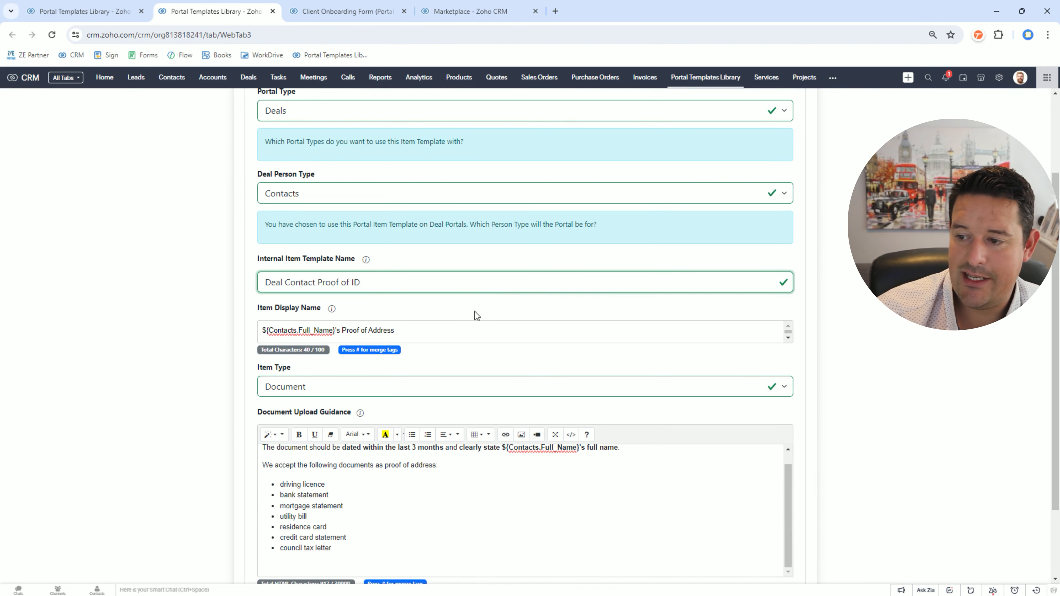
{"action": "double_click", "coordinate": [377, 330]}
{"action": "type", "text": "ID"}
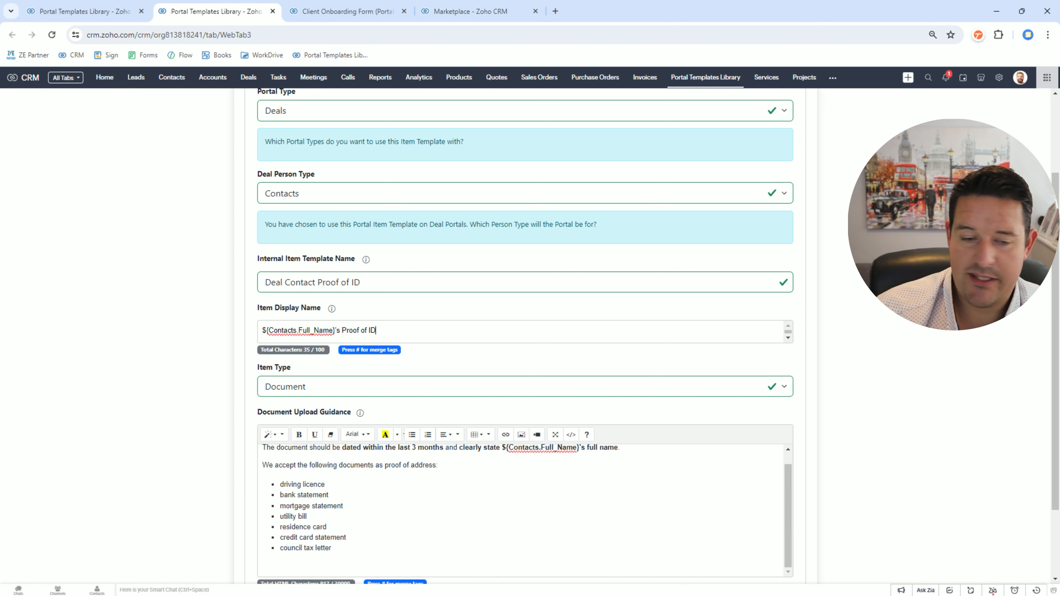
Replace the upload guidance's HTML source with the copied proof of identity code, including the example images, and return to the formatted view
{"action": "scroll", "coordinate": [460, 367], "scroll_direction": "down", "scroll_amount": 2}
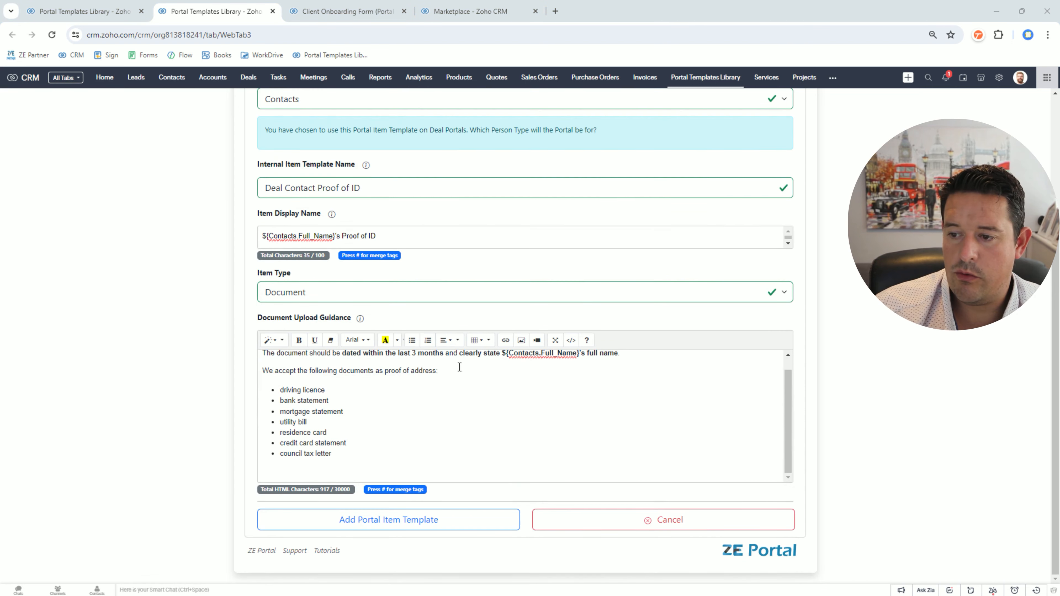
{"action": "left_click", "coordinate": [571, 340]}
{"action": "key", "text": "ctrl+a"}
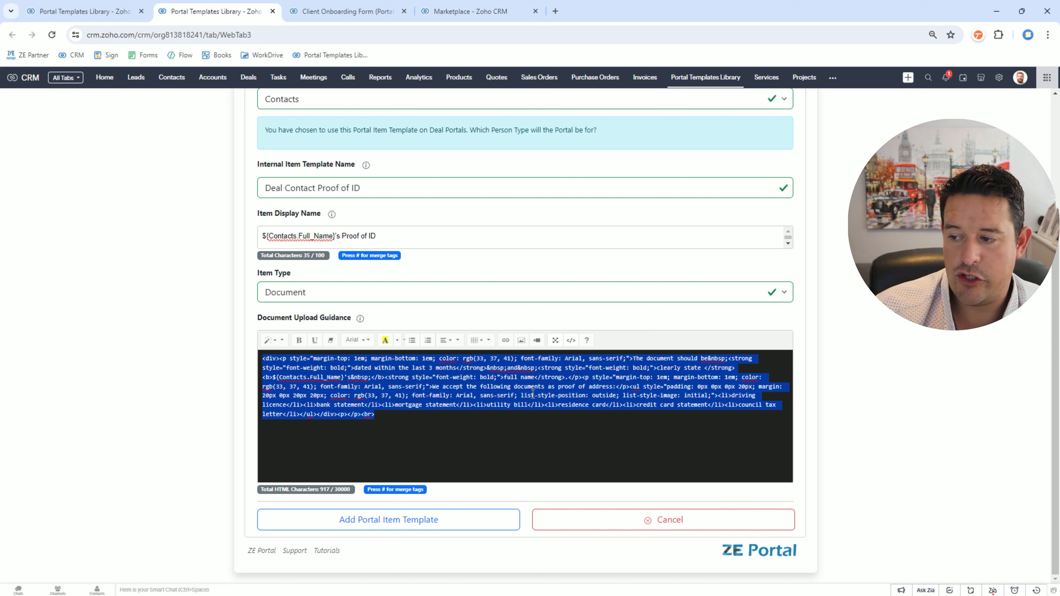
{"action": "key", "text": "ctrl+v"}
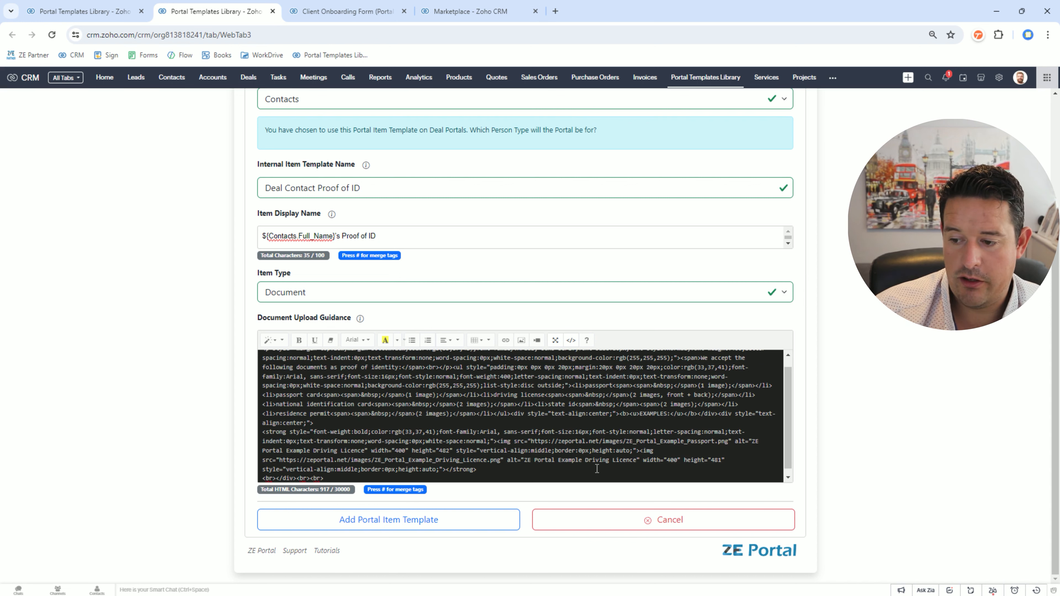
{"action": "left_click", "coordinate": [570, 340]}
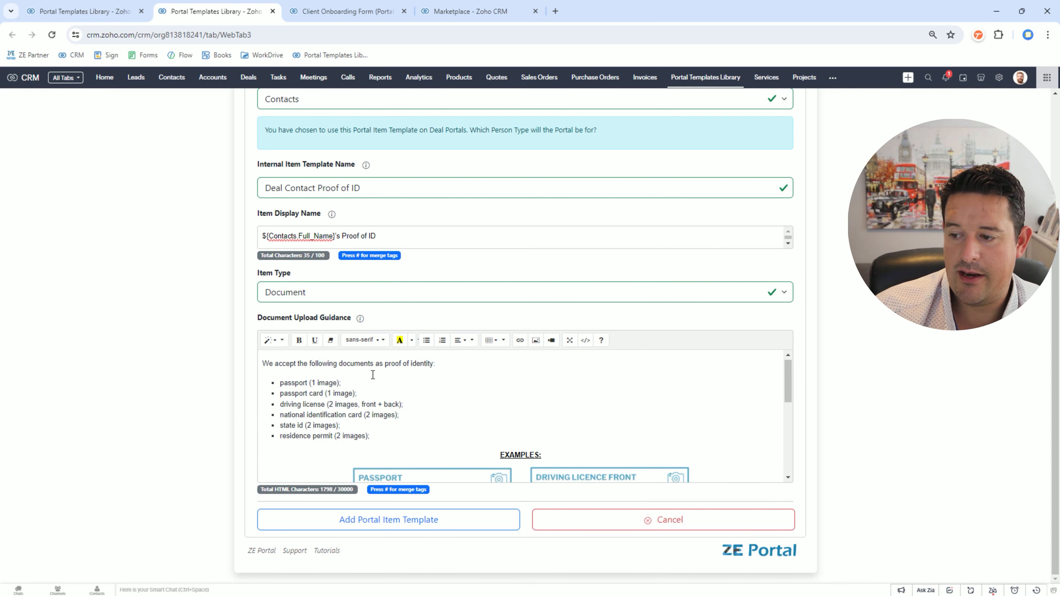
Insert the opening line "Please upload one of the following documents for ${Contacts.Full_Name}." as its own paragraph above the accepted documents sentence
{"action": "scroll", "coordinate": [436, 397], "scroll_direction": "down", "scroll_amount": 5}
{"action": "scroll", "coordinate": [432, 426], "scroll_direction": "up", "scroll_amount": 5}
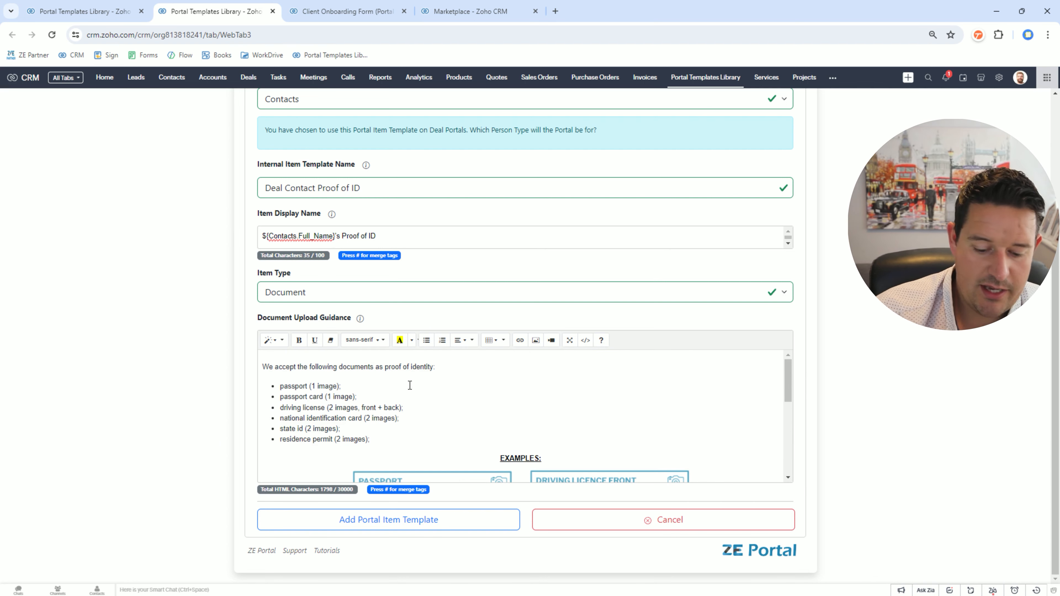
{"action": "type", "text": "Please upd"}
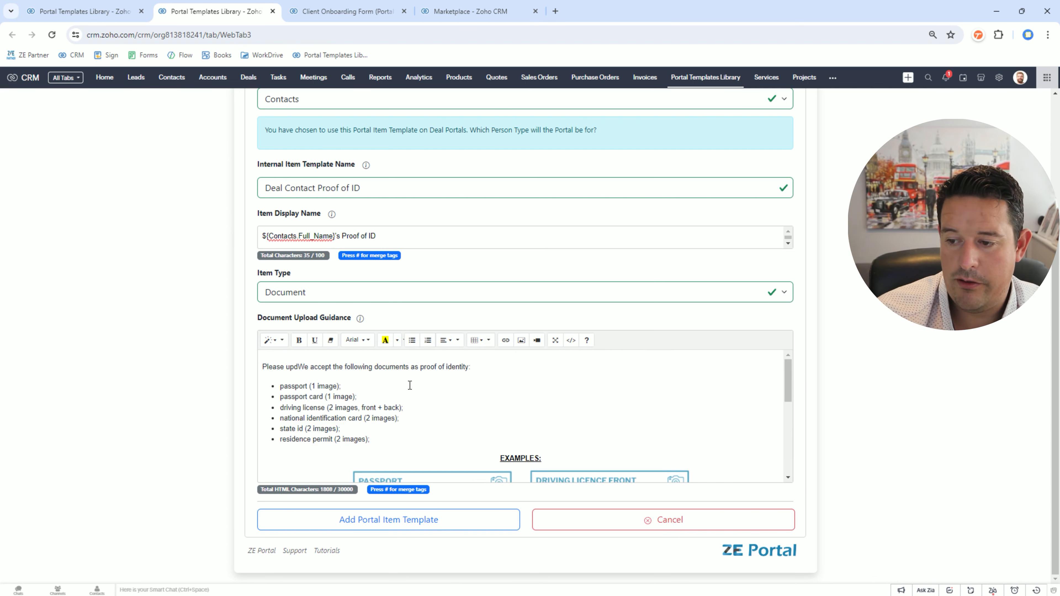
{"action": "type", "text": "oad once"}
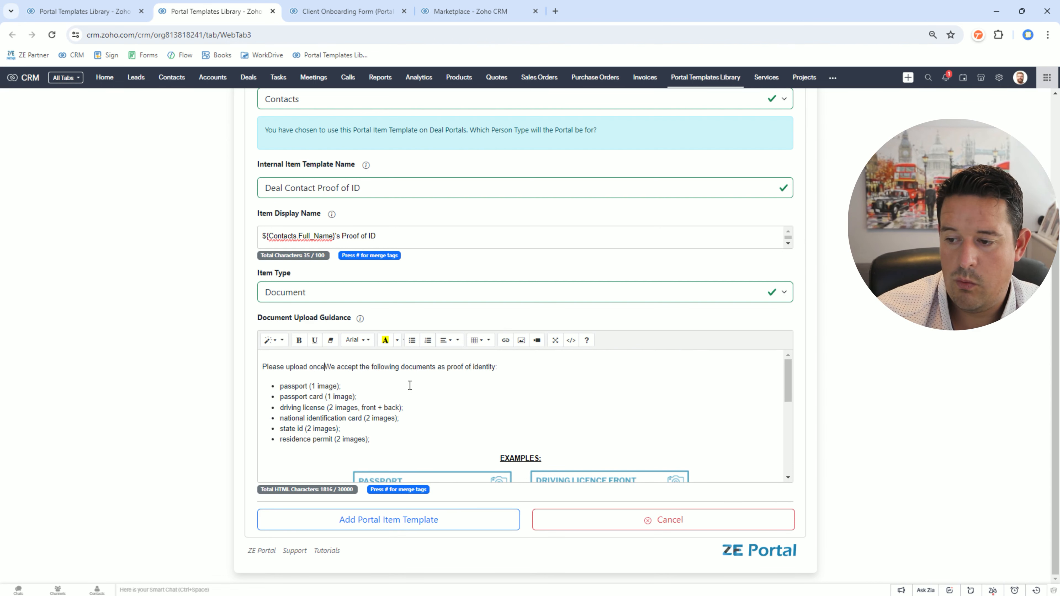
{"action": "type", "text": " of the follo"}
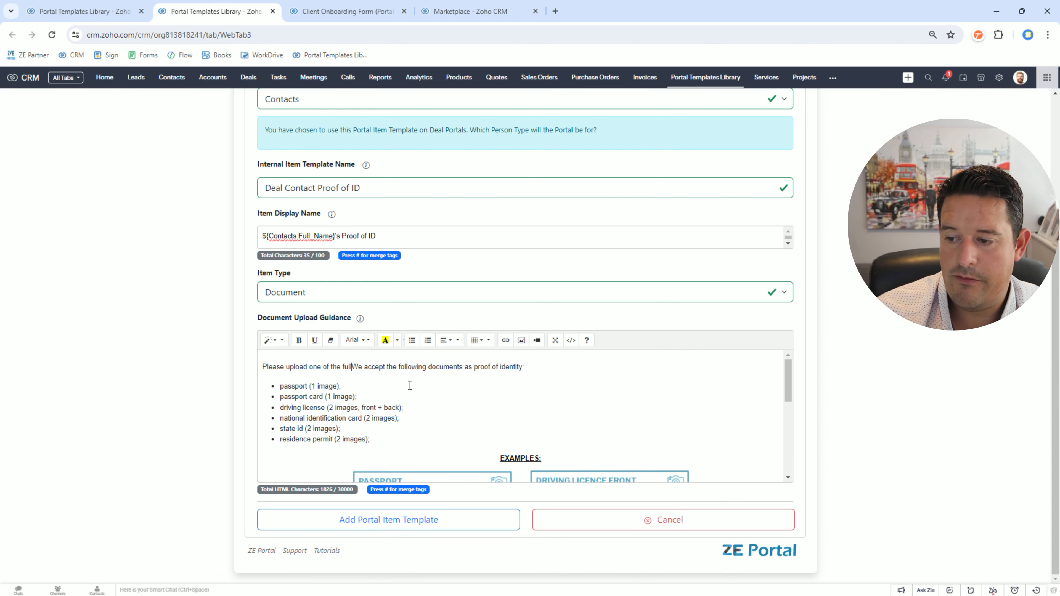
{"action": "key", "text": "BackSpace"}
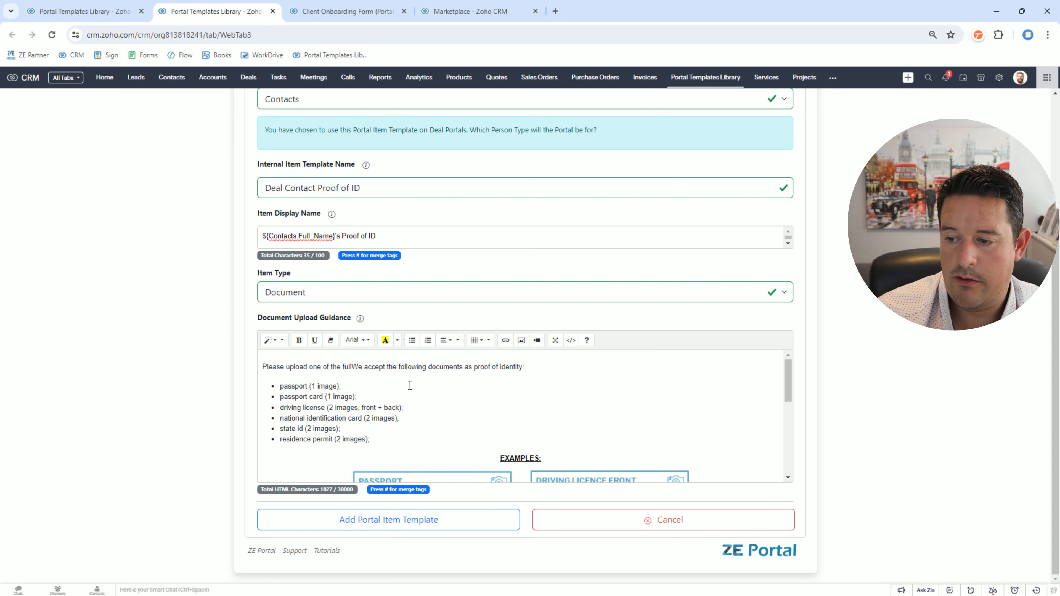
{"action": "type", "text": "owing "}
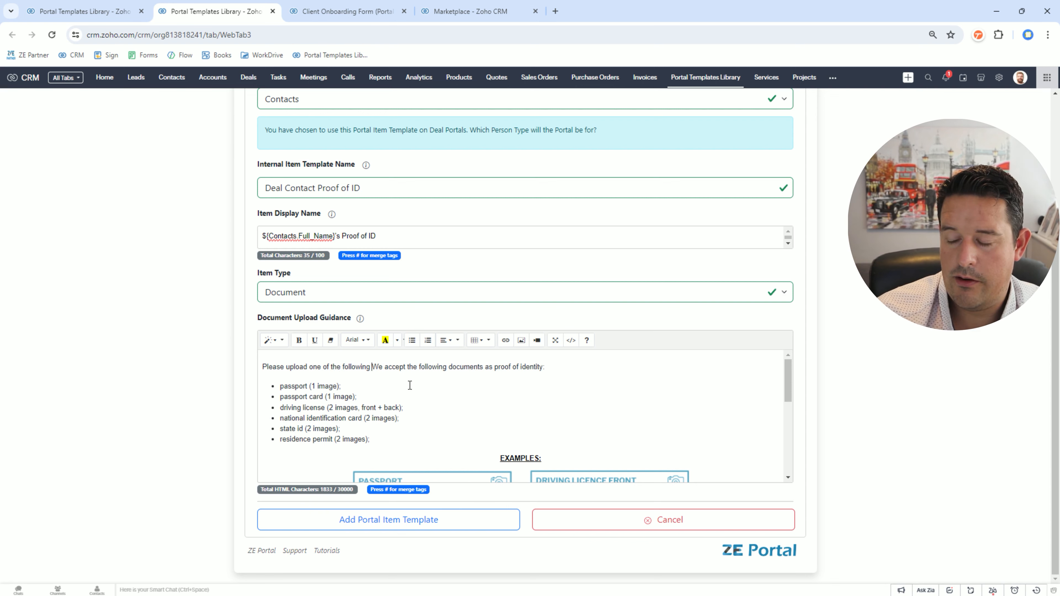
{"action": "type", "text": "documents for #"}
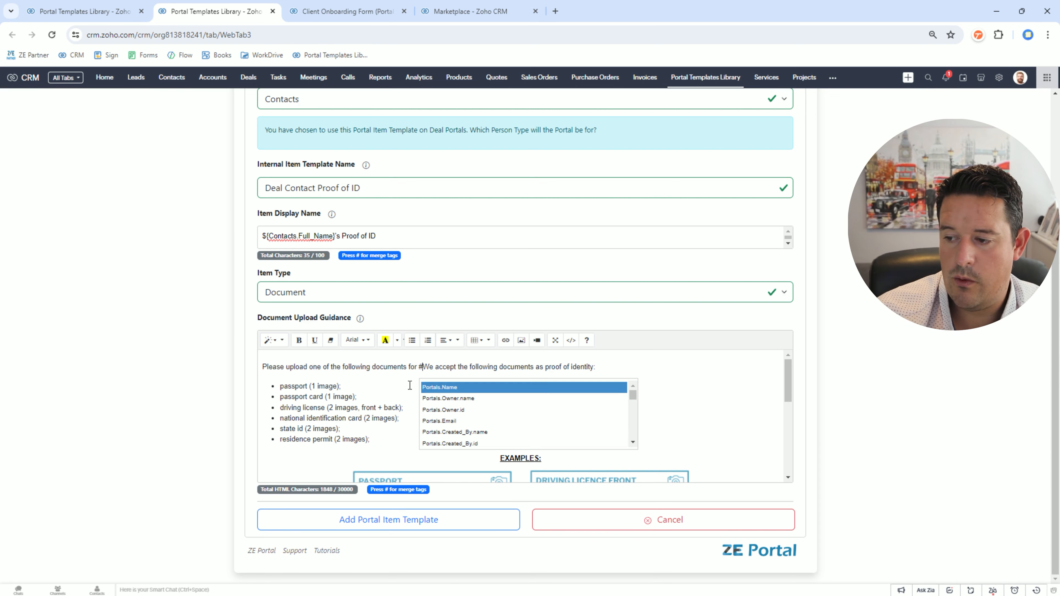
{"action": "type", "text": "full"}
{"action": "key", "text": "Return"}
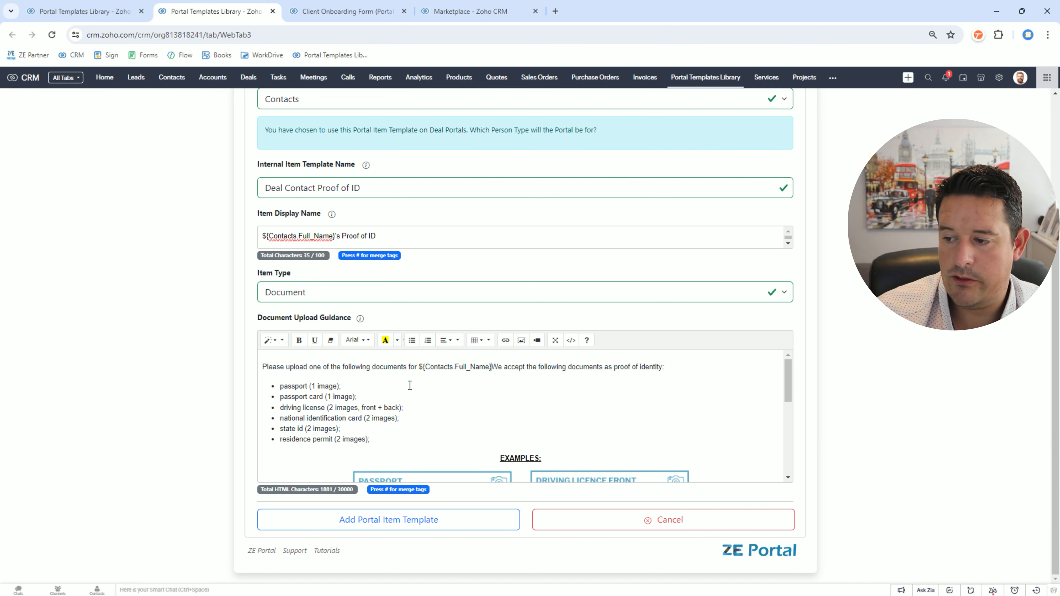
{"action": "type", "text": "."}
{"action": "key", "text": "Return"}
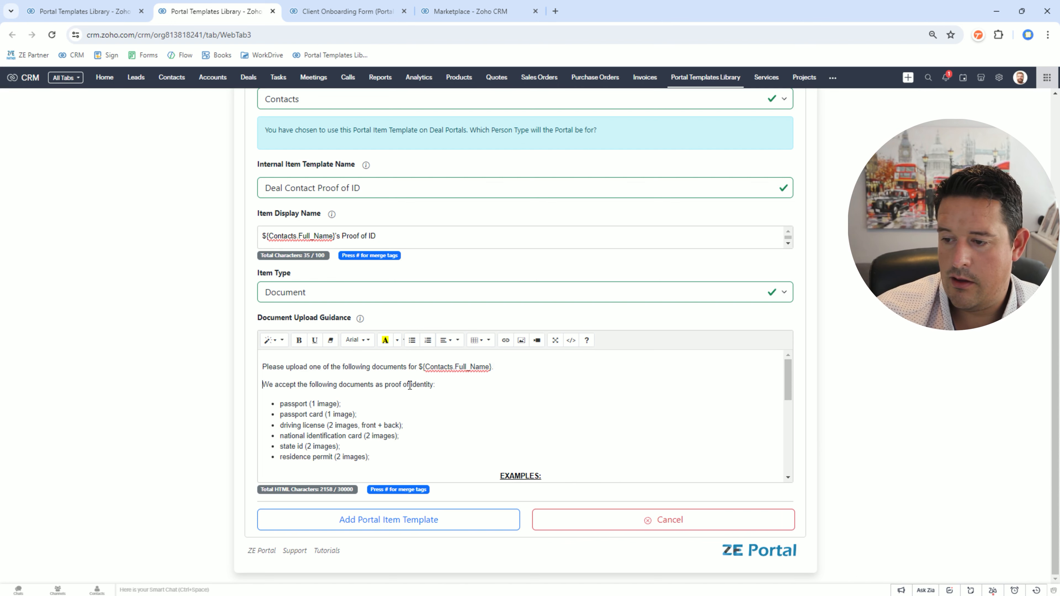
Make the accepted documents sentence and the opening "Please upload" line of the guidance bold
{"action": "triple_click", "coordinate": [410, 385]}
{"action": "key", "text": "ctrl+b"}
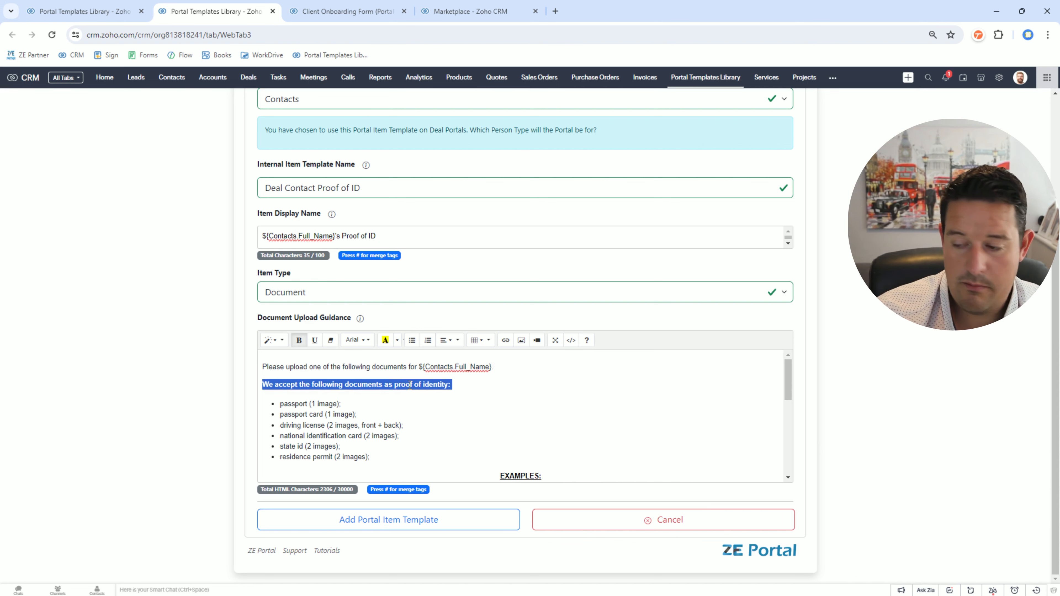
{"action": "key", "text": "Home"}
{"action": "key", "text": "Up"}
{"action": "key", "text": "shift+End"}
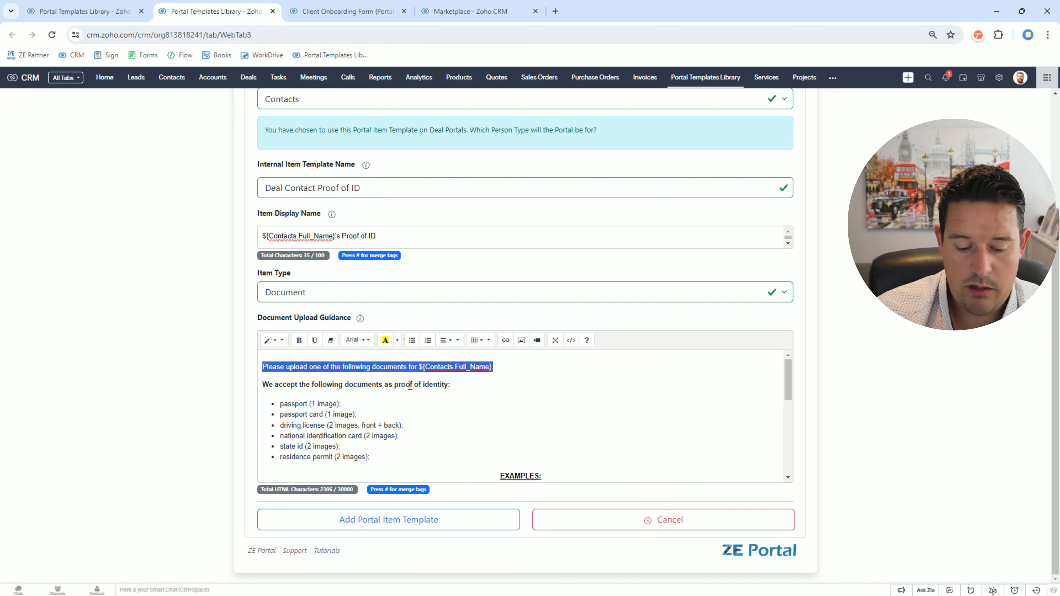
{"action": "key", "text": "ctrl+b"}
Format the opening "Please upload" line as a larger heading and centre it
{"action": "left_click", "coordinate": [274, 341]}
{"action": "left_click", "coordinate": [292, 474]}
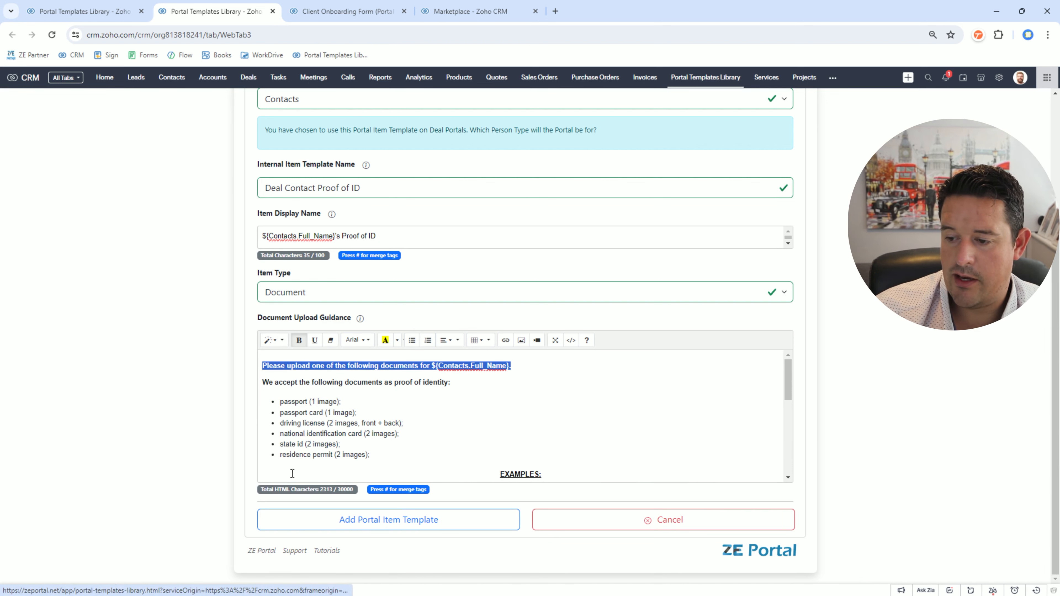
{"action": "left_click", "coordinate": [274, 341]}
{"action": "left_click", "coordinate": [274, 470]}
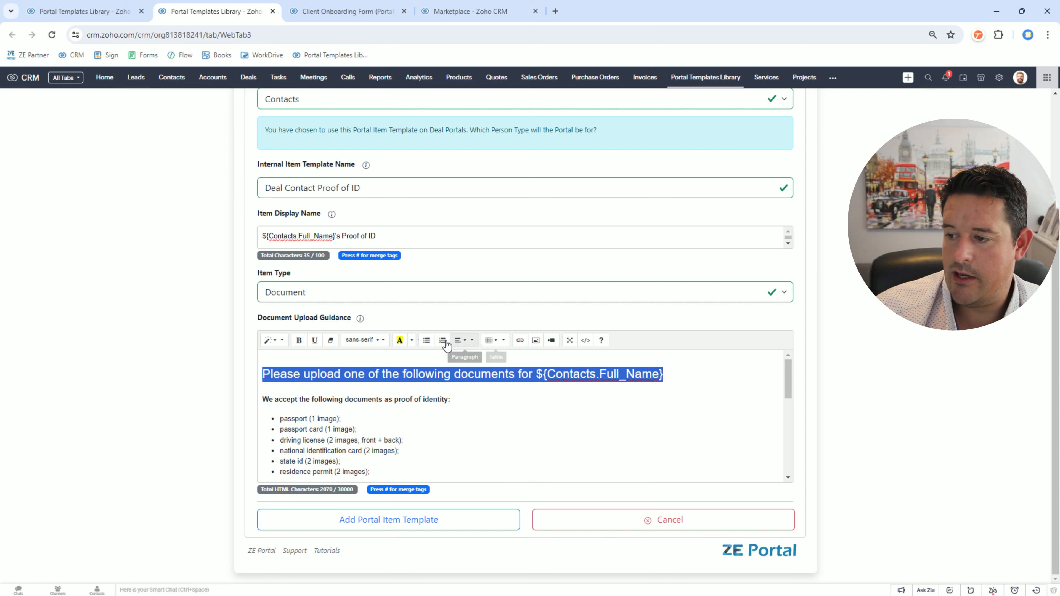
{"action": "left_click", "coordinate": [460, 340]}
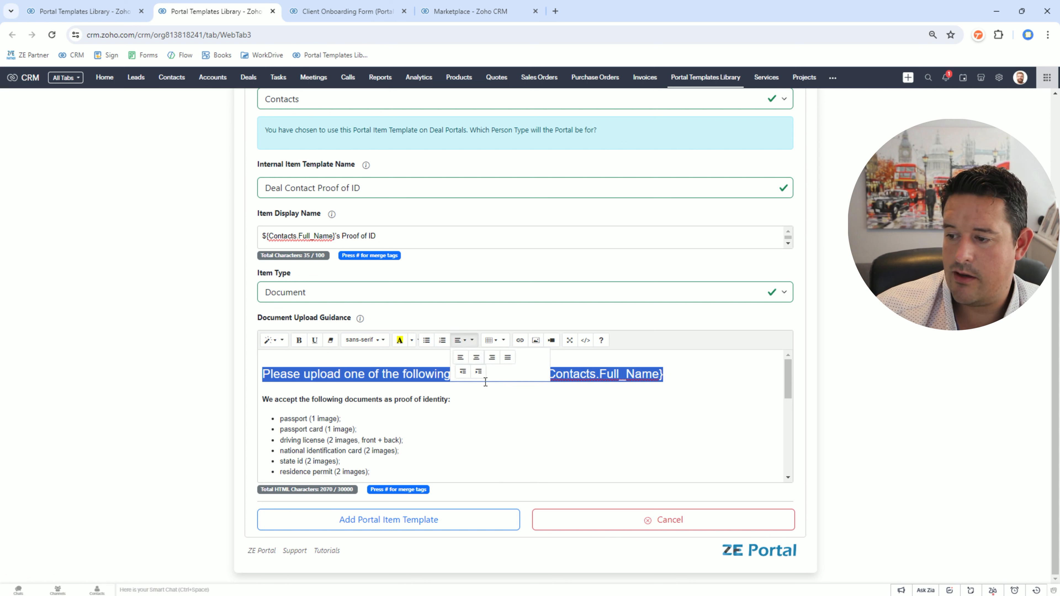
{"action": "left_click", "coordinate": [476, 357]}
Add the Proof of ID item template and close its browser tab to return to the portal template being built
{"action": "scroll", "coordinate": [484, 422], "scroll_direction": "down", "scroll_amount": 5}
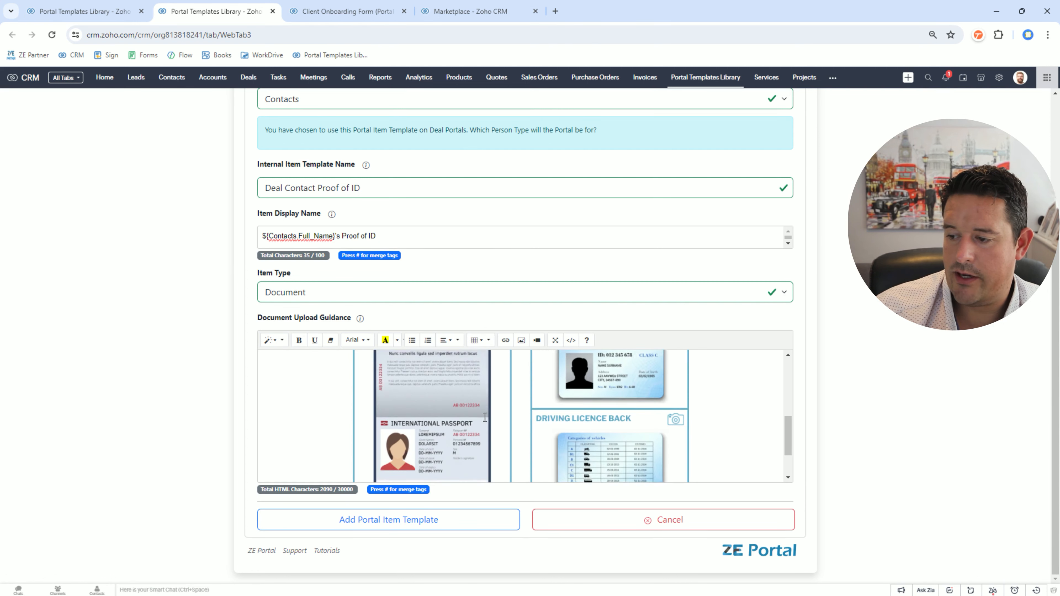
{"action": "scroll", "coordinate": [485, 418], "scroll_direction": "down", "scroll_amount": 2}
{"action": "left_click", "coordinate": [387, 521]}
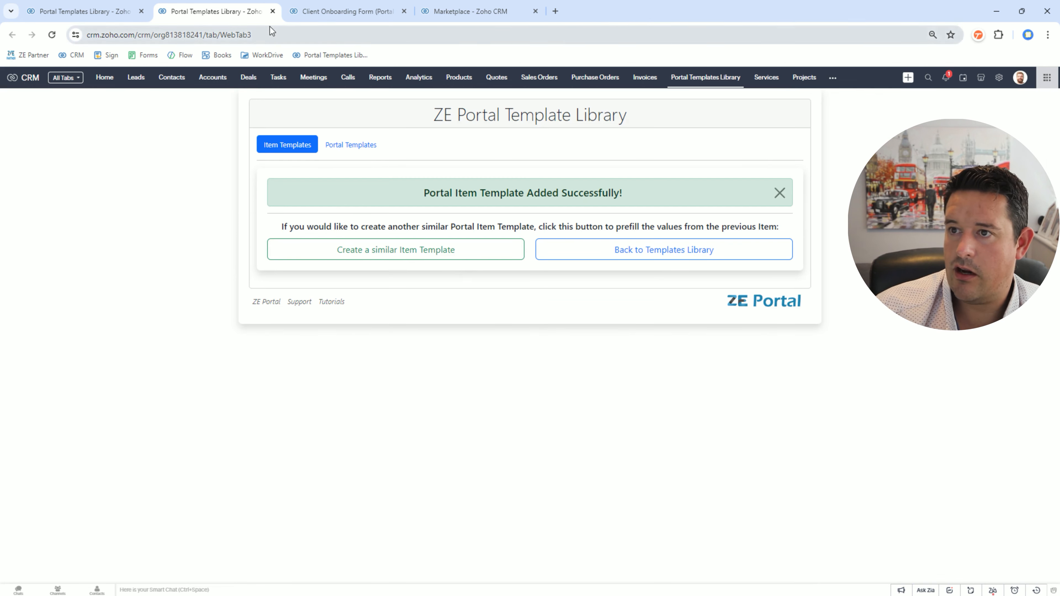
{"action": "left_click", "coordinate": [273, 11]}
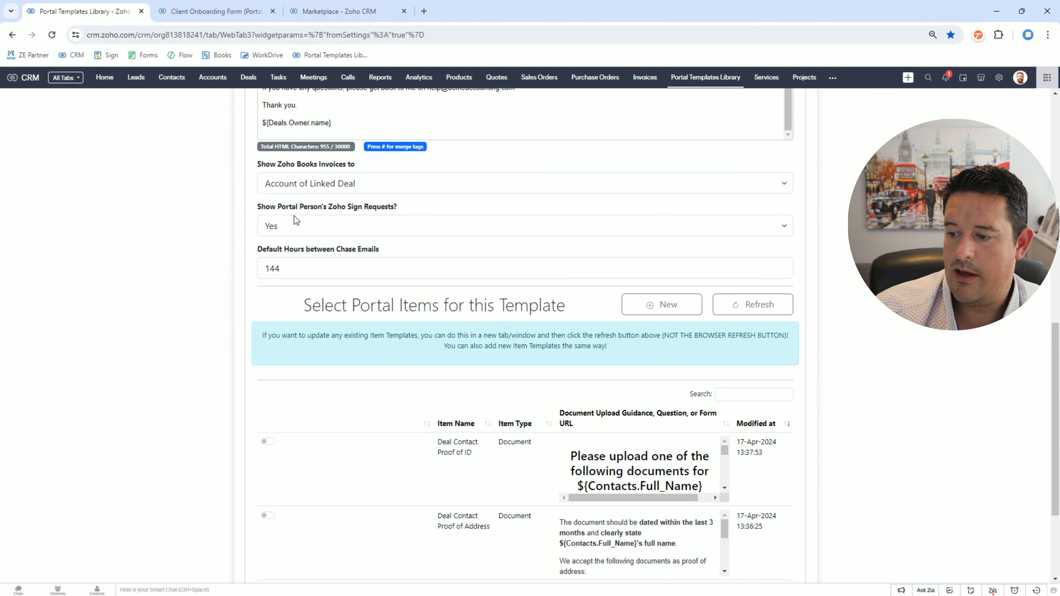
Examine the available portal items and the upload guidance previews for Deal Contact Proof of ID and Deal Contact Proof of Address
{"action": "scroll", "coordinate": [290, 218], "scroll_direction": "down", "scroll_amount": 3}
{"action": "scroll", "coordinate": [290, 218], "scroll_direction": "down", "scroll_amount": 1}
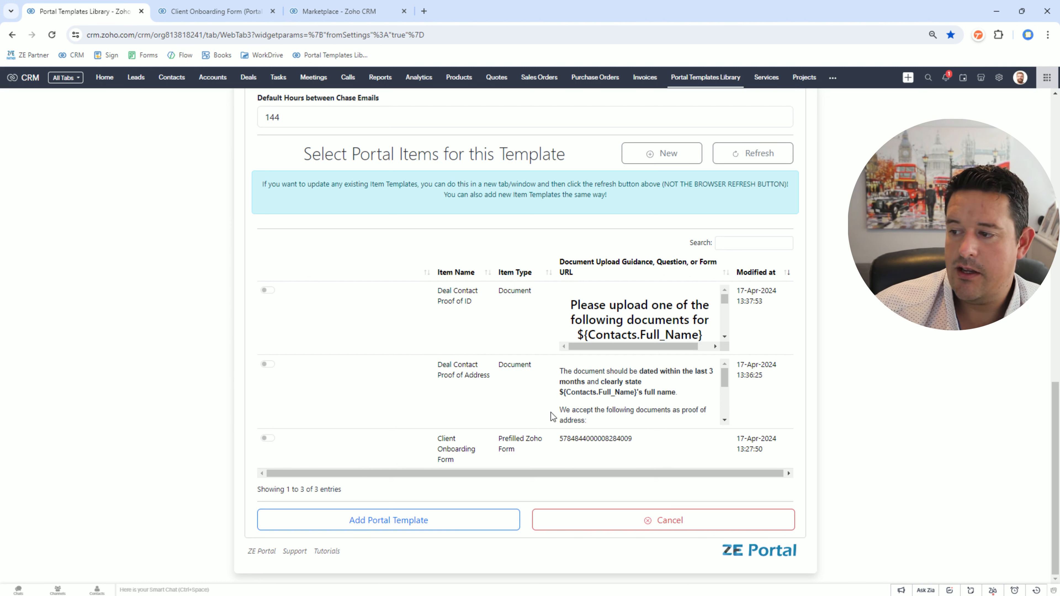
{"action": "scroll", "coordinate": [678, 307], "scroll_direction": "down", "scroll_amount": 3}
{"action": "scroll", "coordinate": [678, 310], "scroll_direction": "up", "scroll_amount": 6}
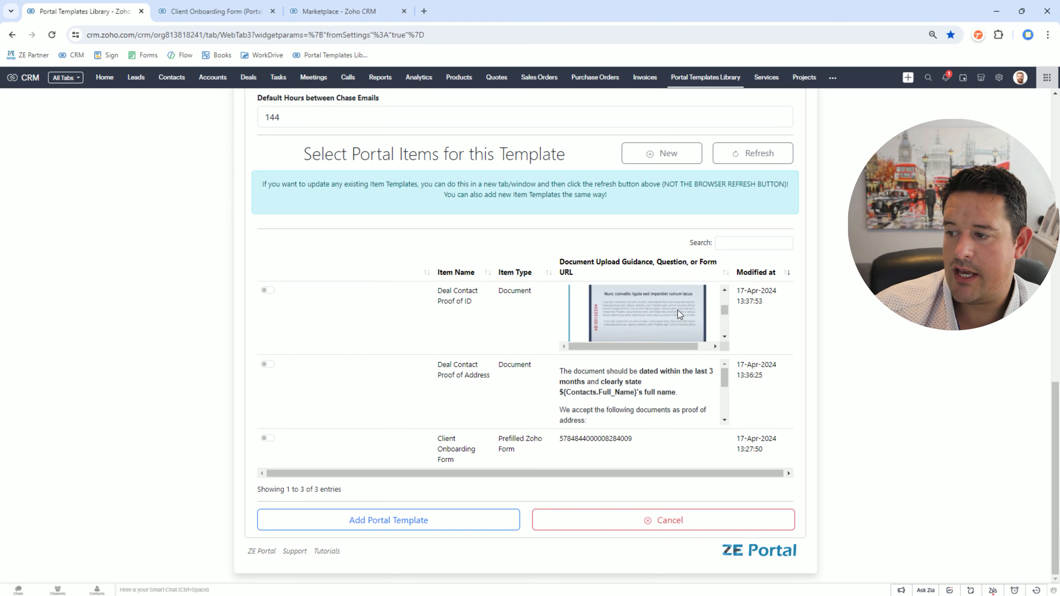
{"action": "scroll", "coordinate": [676, 319], "scroll_direction": "up", "scroll_amount": 3}
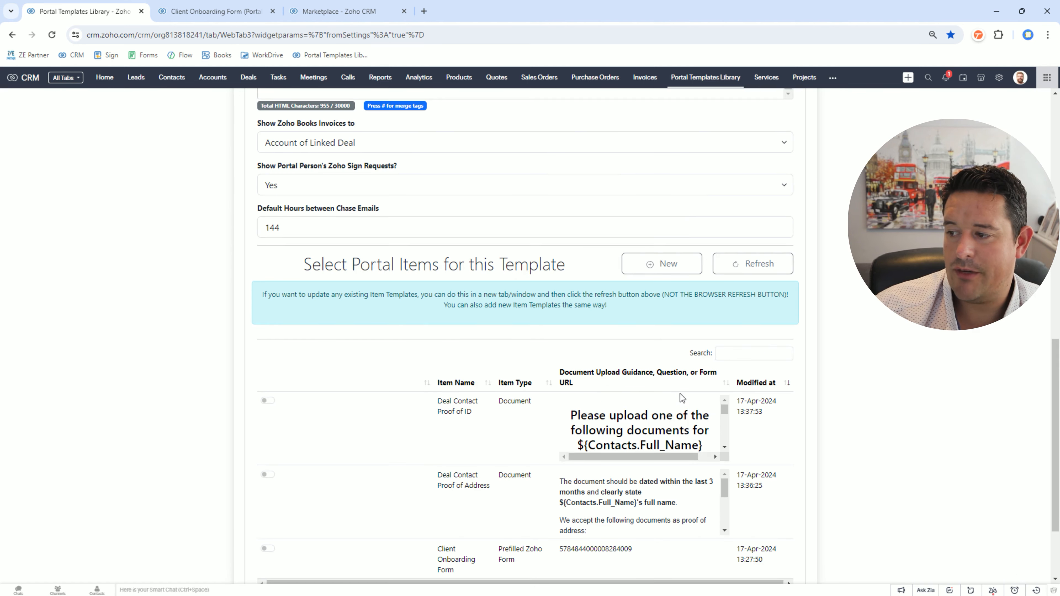
{"action": "scroll", "coordinate": [676, 399], "scroll_direction": "down", "scroll_amount": 5}
{"action": "scroll", "coordinate": [666, 422], "scroll_direction": "down", "scroll_amount": 3}
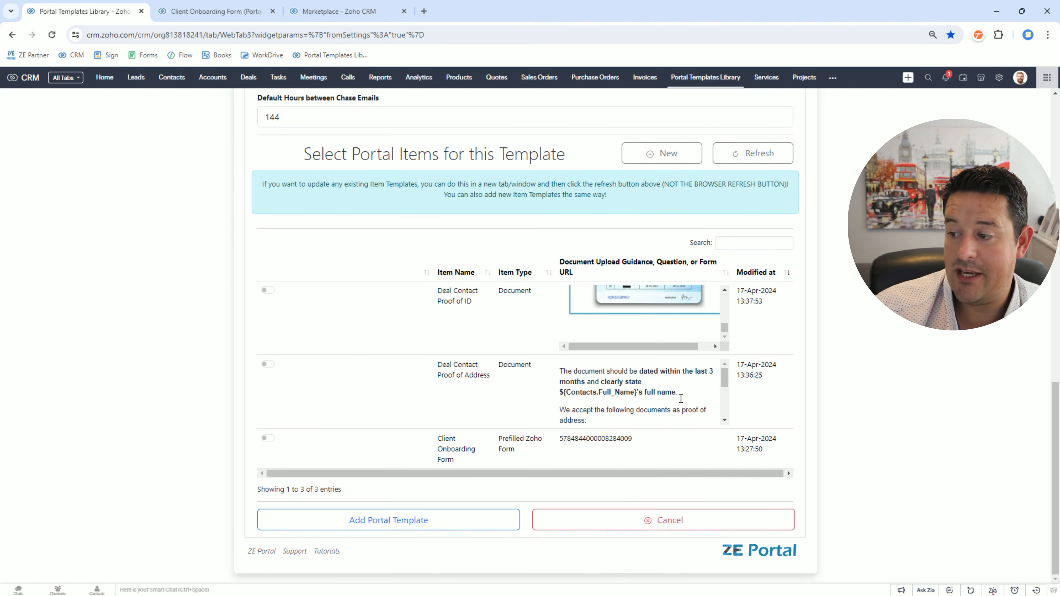
{"action": "scroll", "coordinate": [660, 316], "scroll_direction": "up", "scroll_amount": 5}
{"action": "scroll", "coordinate": [659, 319], "scroll_direction": "down", "scroll_amount": 5}
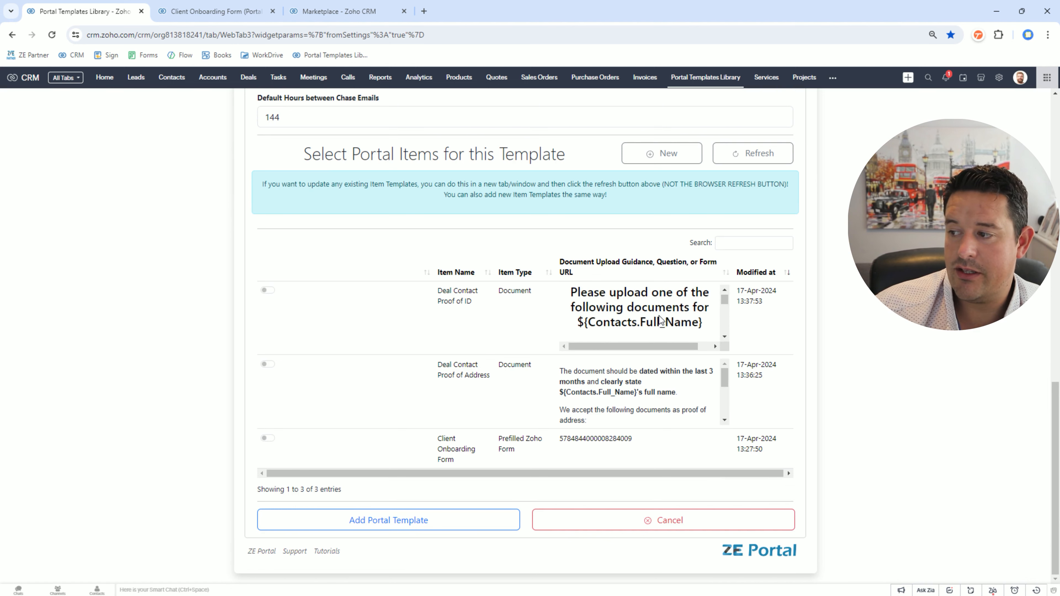
{"action": "scroll", "coordinate": [652, 384], "scroll_direction": "down", "scroll_amount": 5}
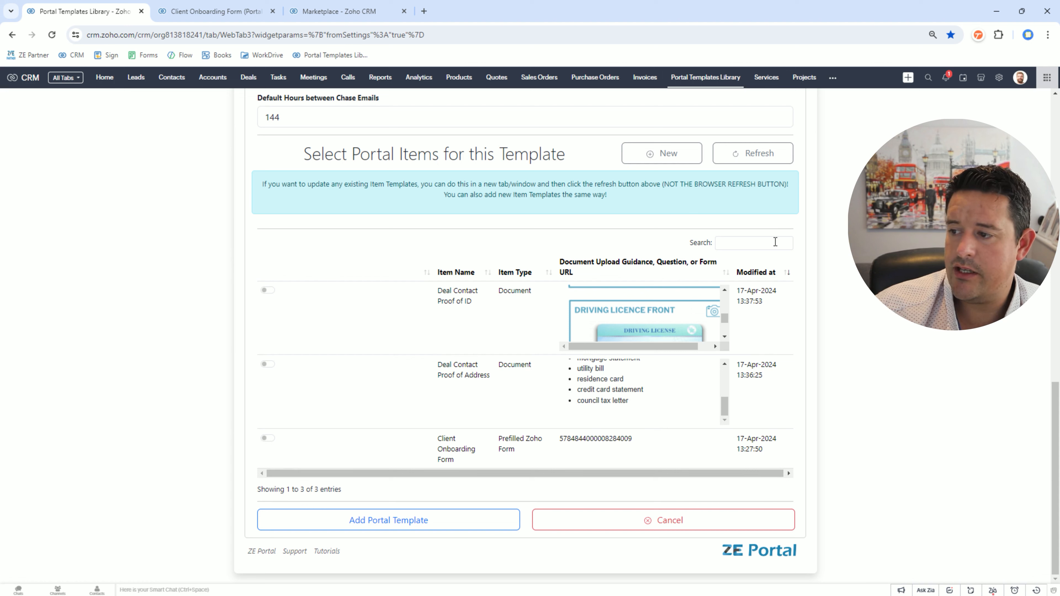
{"action": "left_click", "coordinate": [766, 243]}
{"action": "left_click", "coordinate": [824, 276]}
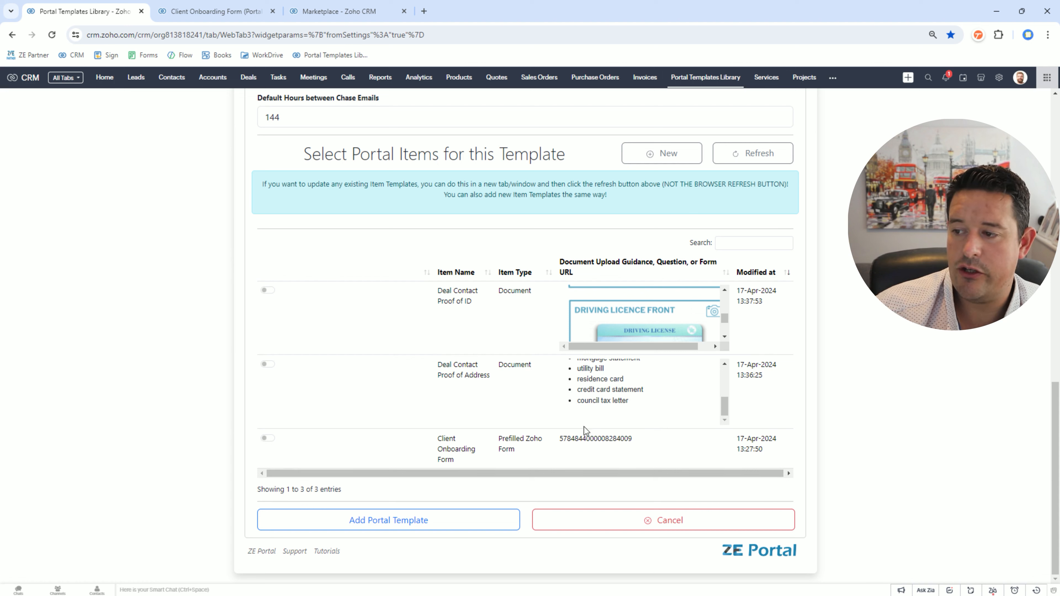
Include the Deal Contact Proof of ID, Deal Contact Proof of Address and Client Onboarding Form items in the portal template
{"action": "left_click", "coordinate": [271, 292]}
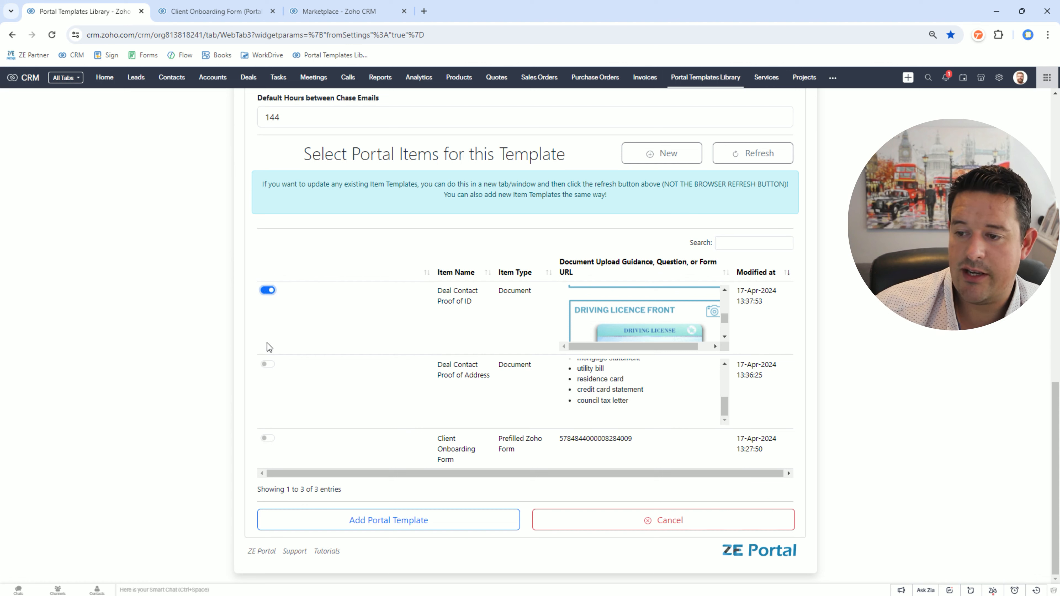
{"action": "left_click", "coordinate": [266, 364]}
{"action": "left_click", "coordinate": [269, 440]}
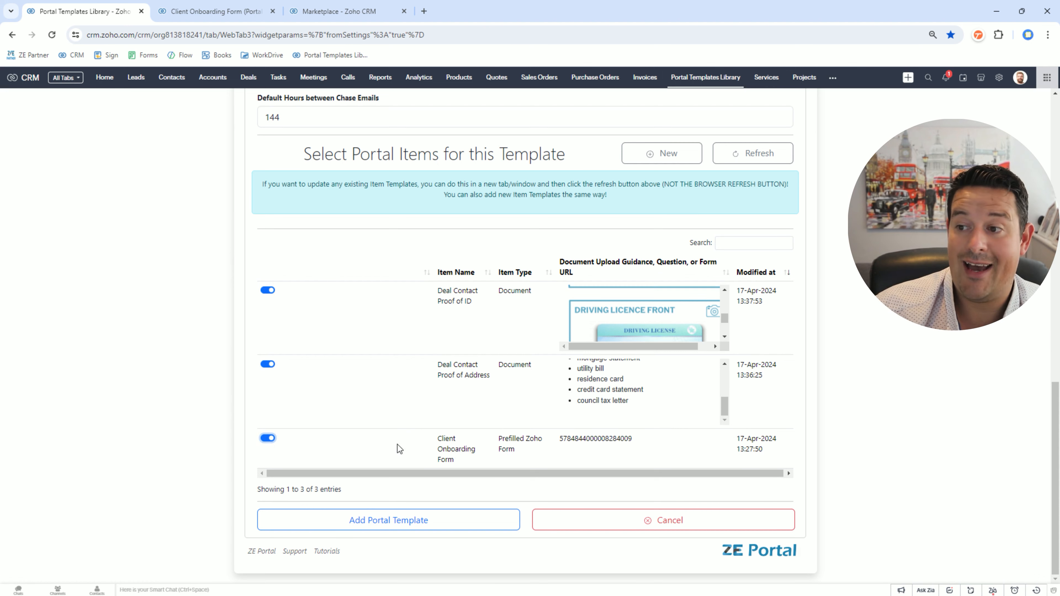
Add the portal template and return to the Template Library's list of portal templates
{"action": "left_click", "coordinate": [396, 522]}
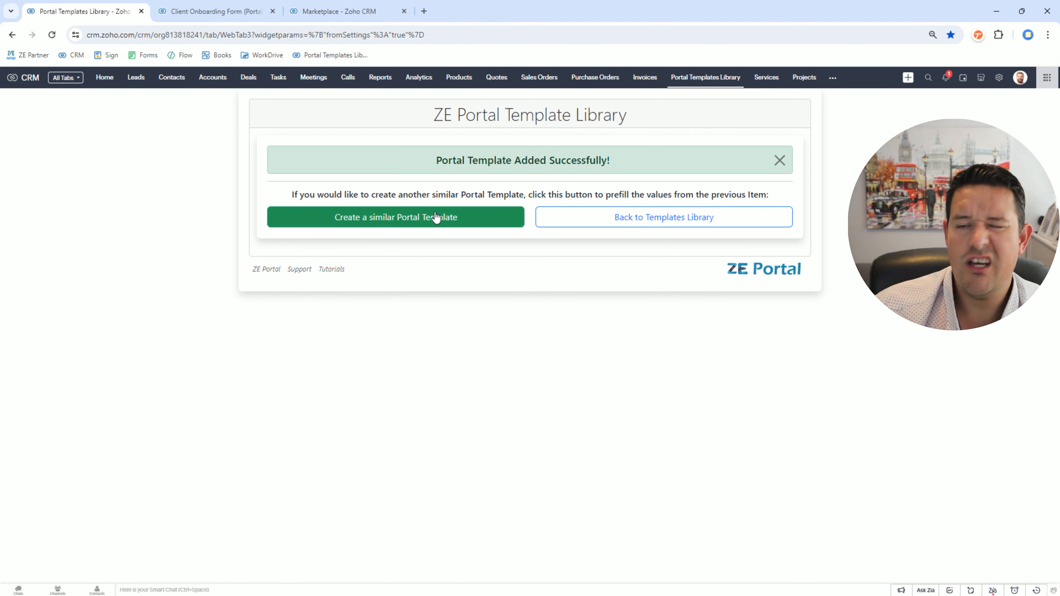
{"action": "left_click", "coordinate": [632, 226]}
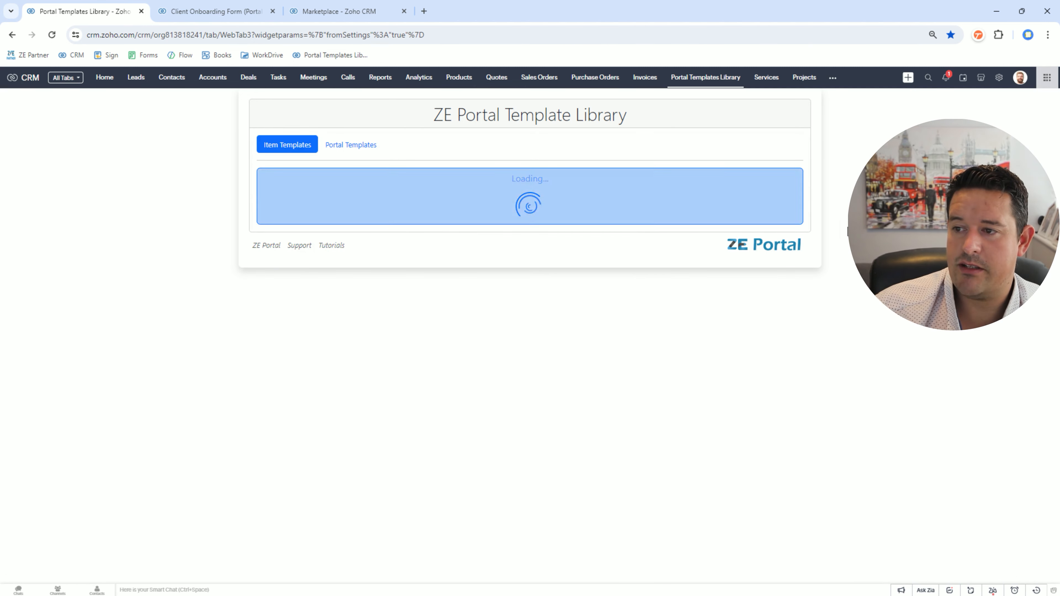
{"action": "left_click", "coordinate": [332, 146]}
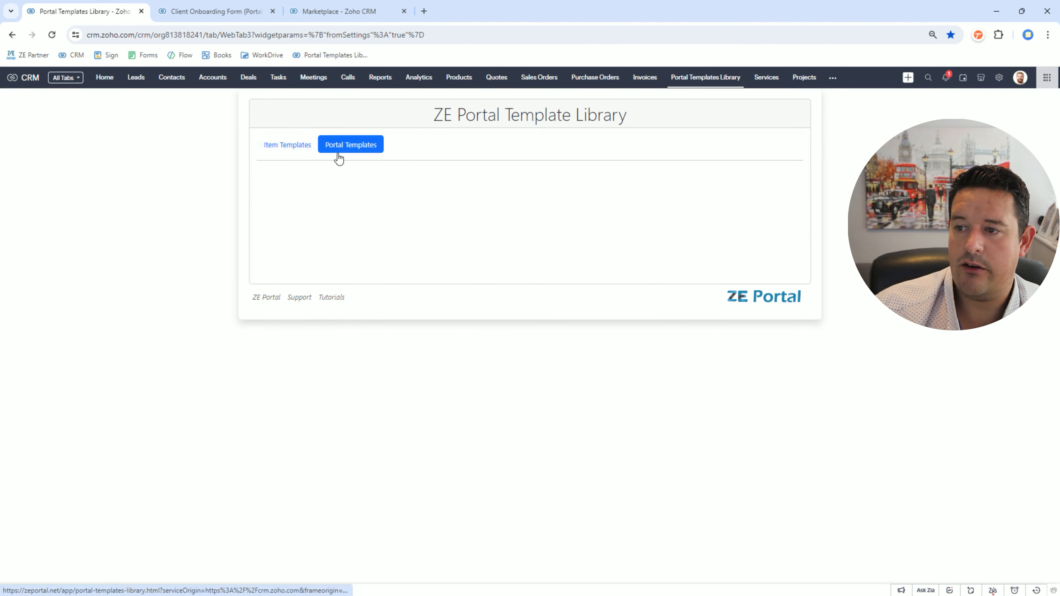